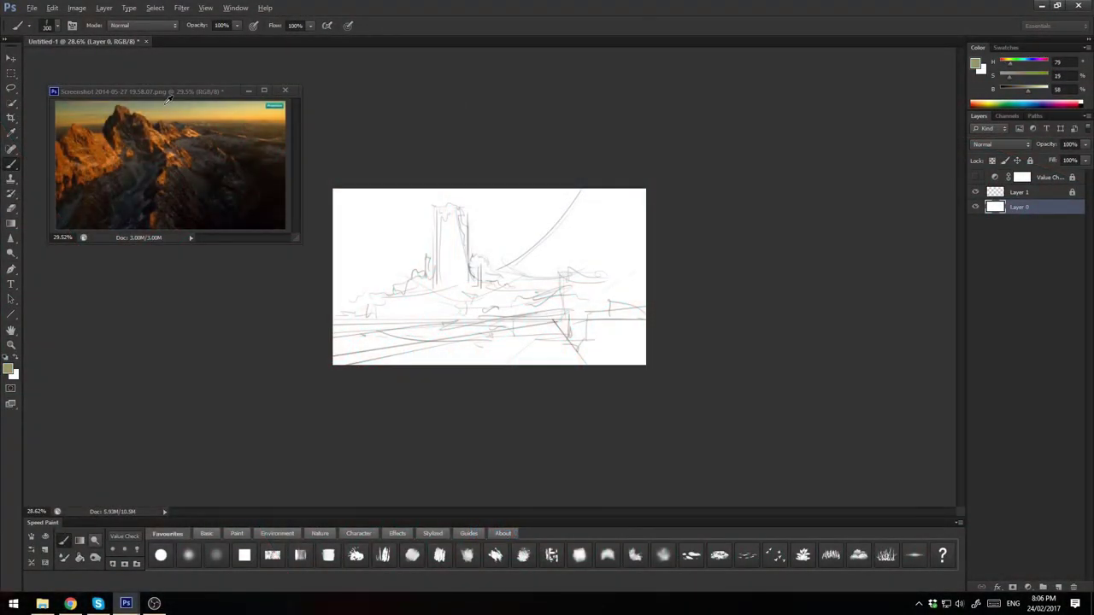
Paint a dark olive stroke across the top-left of the sky
mouse_move(342, 205)
mouse_down()
mouse_move(401, 214)
mouse_move(563, 197)
mouse_up()
Lay an olive gradient haze down from the top of the sky
drag(496, 192, 607, 196)
key(g)
drag(453, 196, 453, 298)
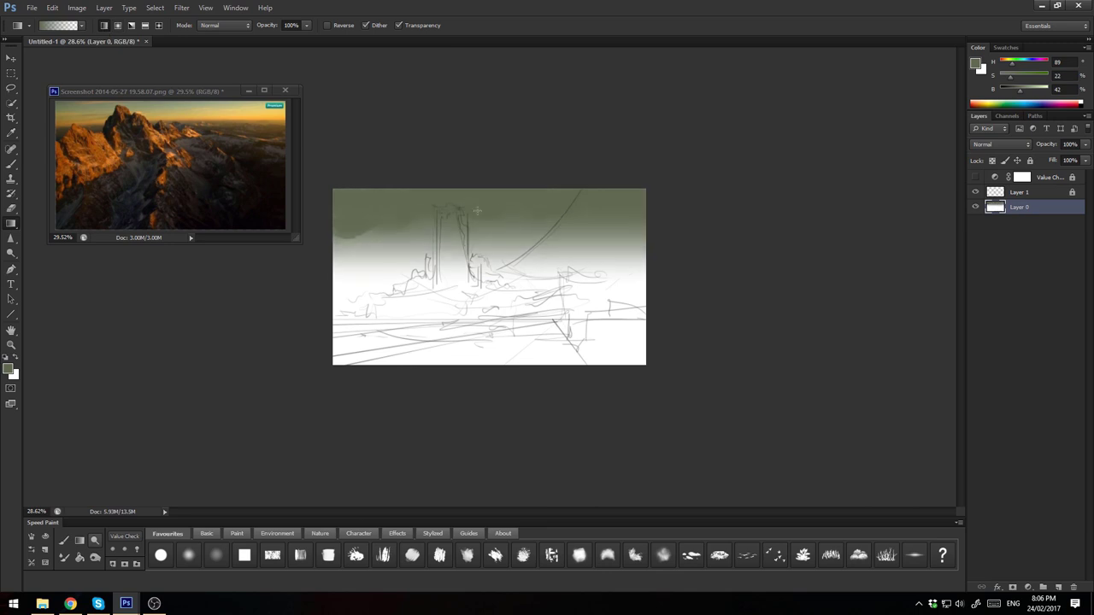
key(b)
key(Return)
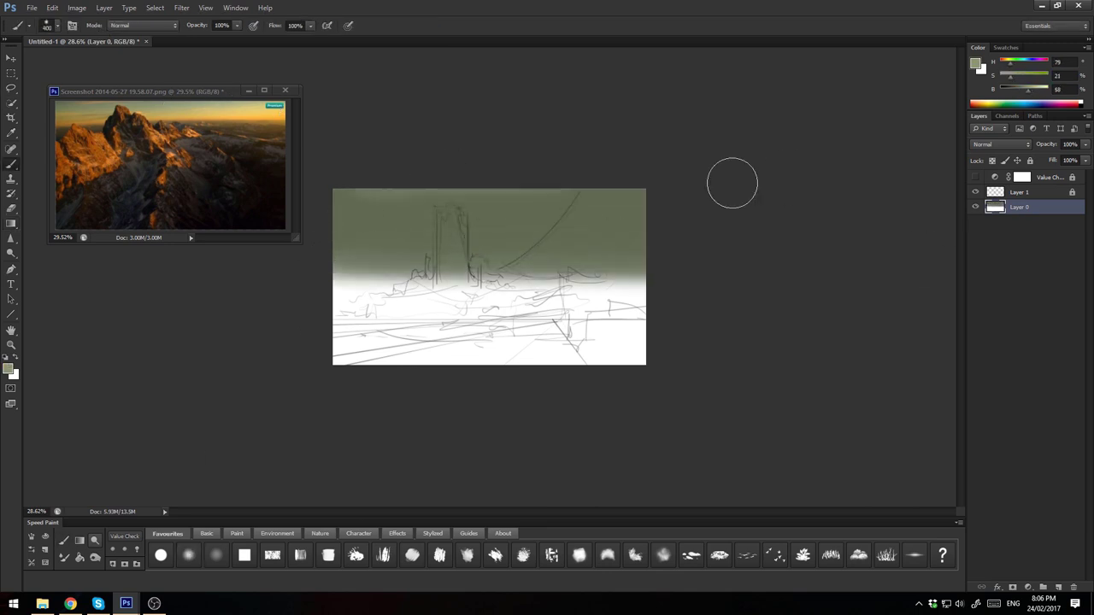
Paint a tan-to-bright-orange band across the canvas middle using colours sampled from the reference photo
key(bracketright)
key(bracketright)
key(bracketright)
alt+click(264, 118)
key(bracketleft)
key(bracketleft)
key(bracketleft)
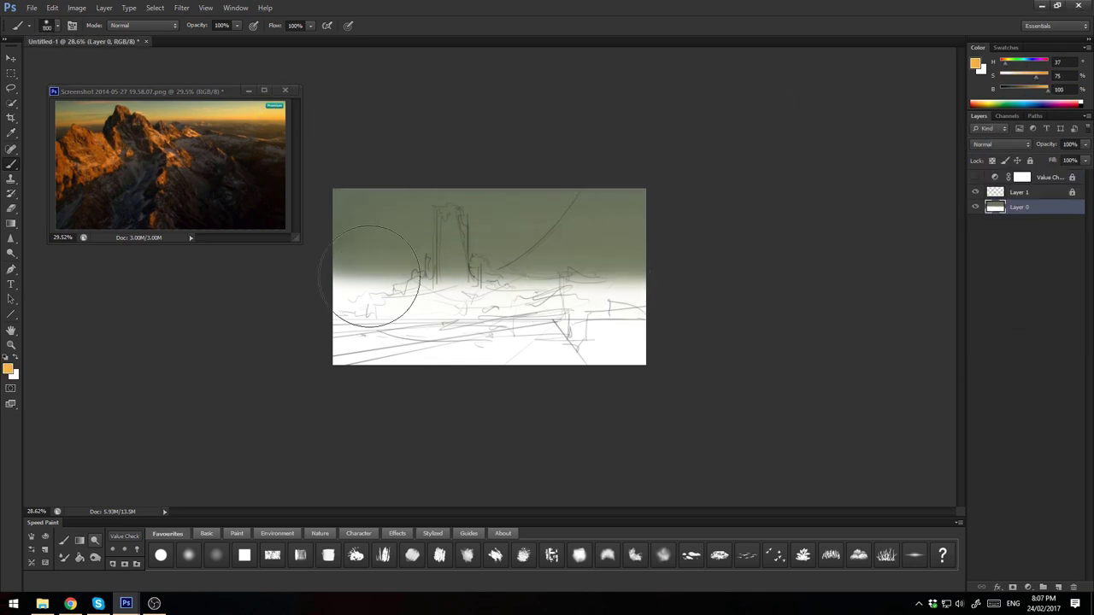
drag(303, 282, 797, 254)
drag(663, 253, 279, 301)
alt+click(241, 113)
mouse_move(566, 250)
mouse_down()
mouse_move(307, 291)
mouse_move(489, 267)
mouse_move(342, 312)
mouse_move(354, 310)
mouse_move(341, 295)
mouse_up()
Paint a dark brown mass across mid-canvas with a smaller brush
key(bracketright)
key(bracketright)
alt+click(98, 122)
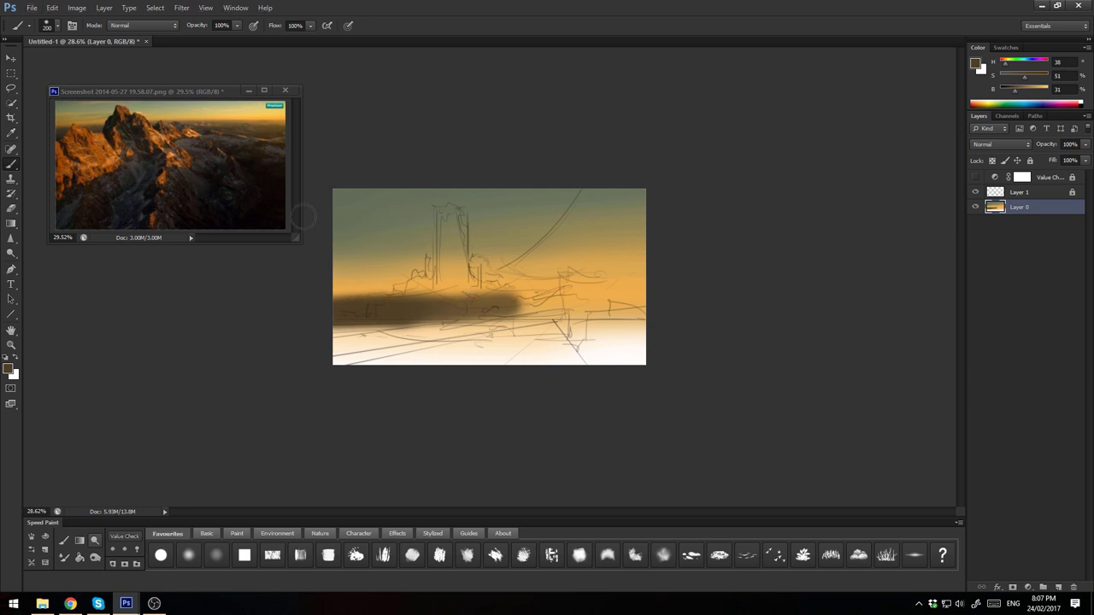
alt+click(252, 165)
drag(487, 306, 398, 305)
Paint the tall dark tower silhouette and extend the dark city mass to the right
click(412, 556)
alt+click(391, 294)
drag(325, 298, 386, 338)
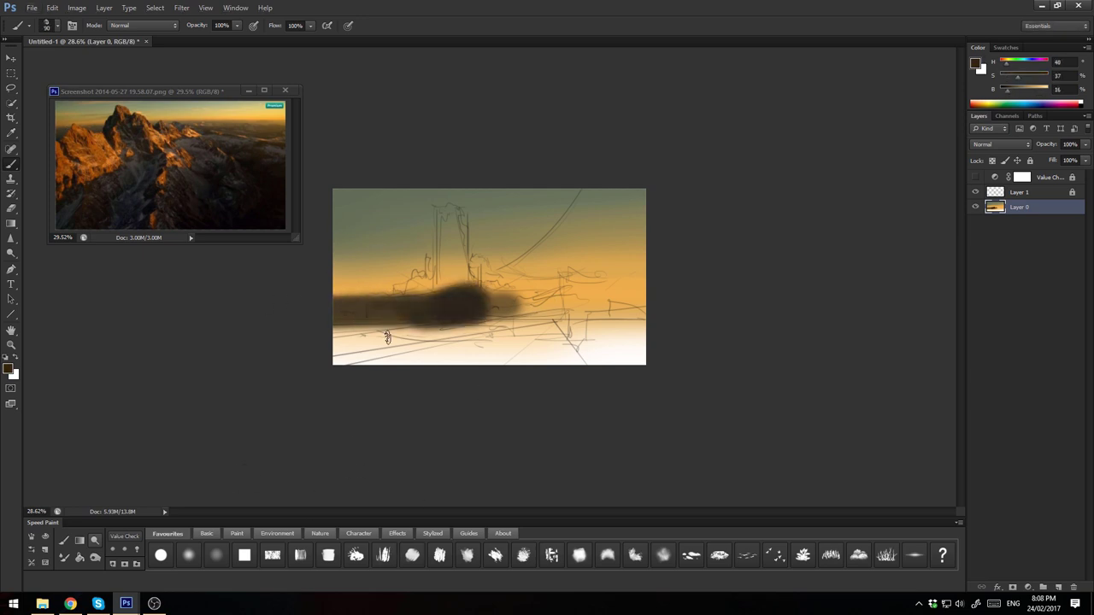
mouse_move(453, 280)
mouse_down()
mouse_move(455, 213)
mouse_move(466, 291)
mouse_move(429, 265)
mouse_up()
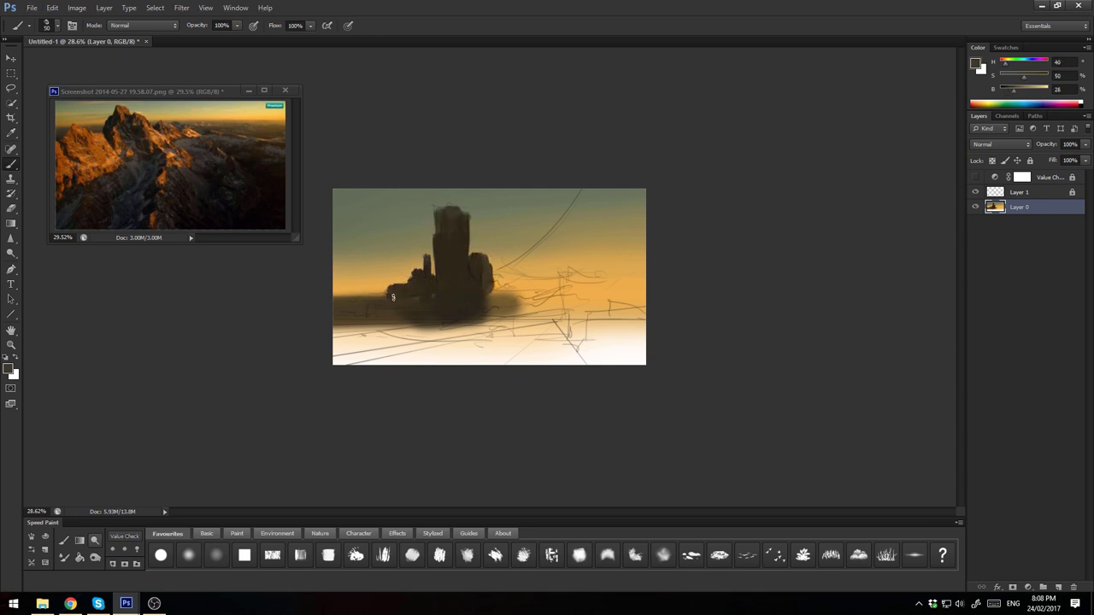
drag(494, 282, 528, 299)
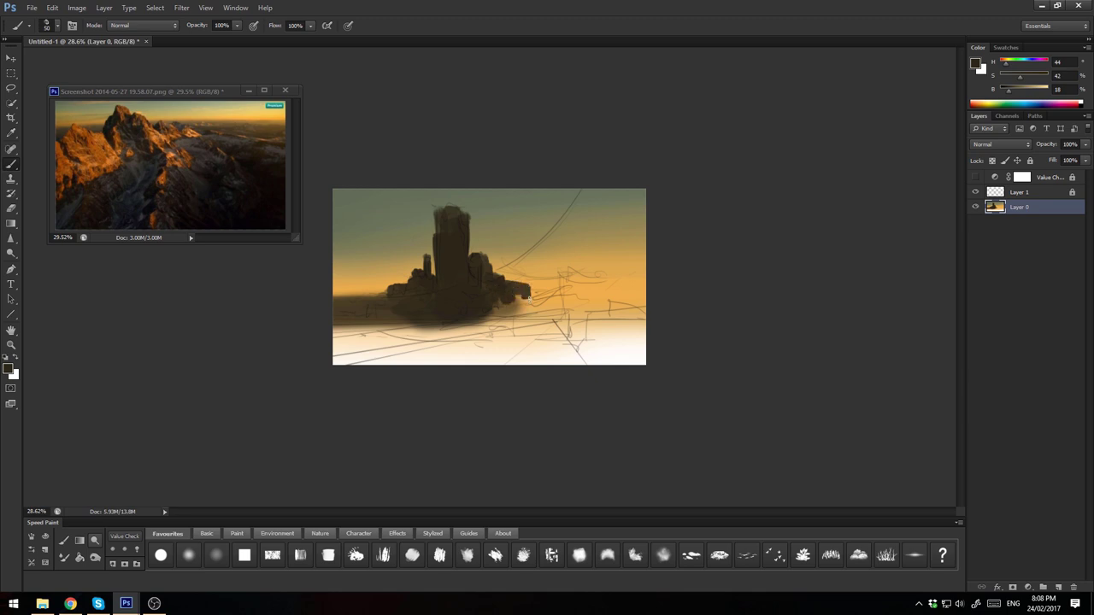
Add dark shapes at the bottom right and a curved dark canopy at the top right
alt+click(358, 297)
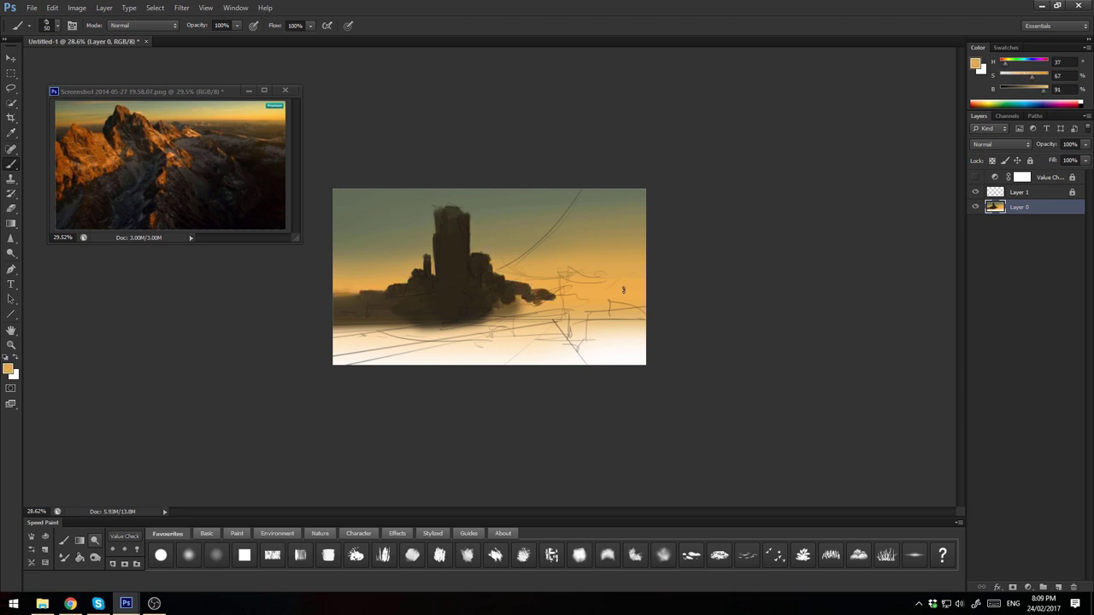
drag(633, 329, 547, 358)
mouse_move(637, 183)
mouse_down()
mouse_move(581, 214)
mouse_move(538, 257)
mouse_move(500, 269)
mouse_move(641, 261)
mouse_move(571, 244)
mouse_up()
alt+click(513, 263)
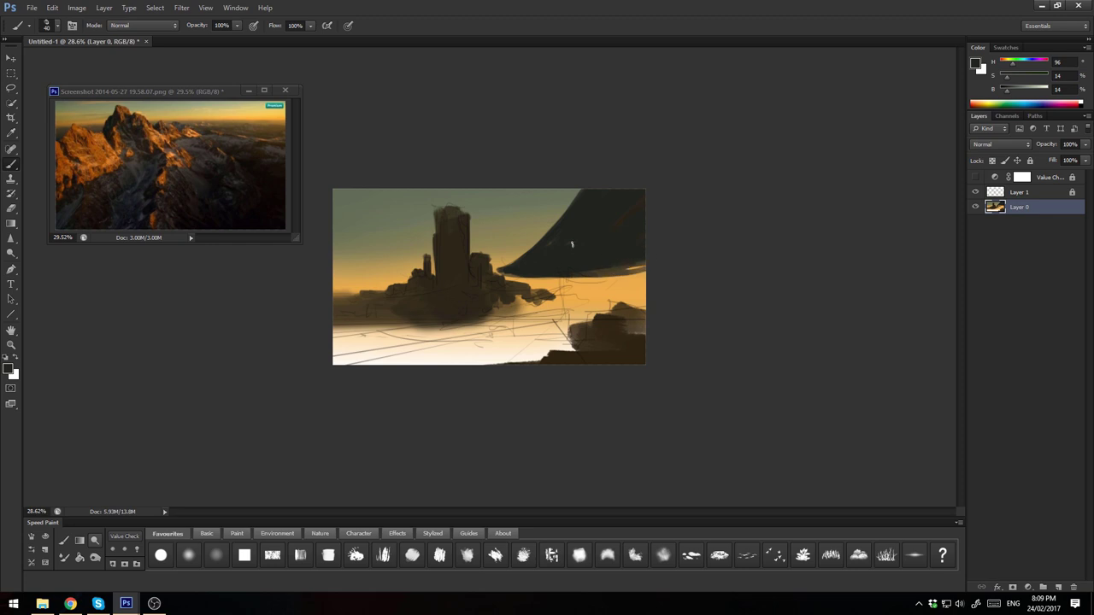
Cover the bottom strip with dark ground and layered light and dark strokes at 100-125 px
mouse_move(636, 363)
mouse_down()
mouse_move(335, 342)
mouse_move(643, 329)
mouse_move(393, 320)
mouse_up()
key(bracketright)
key(bracketright)
key(bracketright)
key(bracketleft)
alt+click(513, 337)
drag(517, 350, 376, 338)
drag(452, 330, 334, 342)
drag(509, 332, 338, 332)
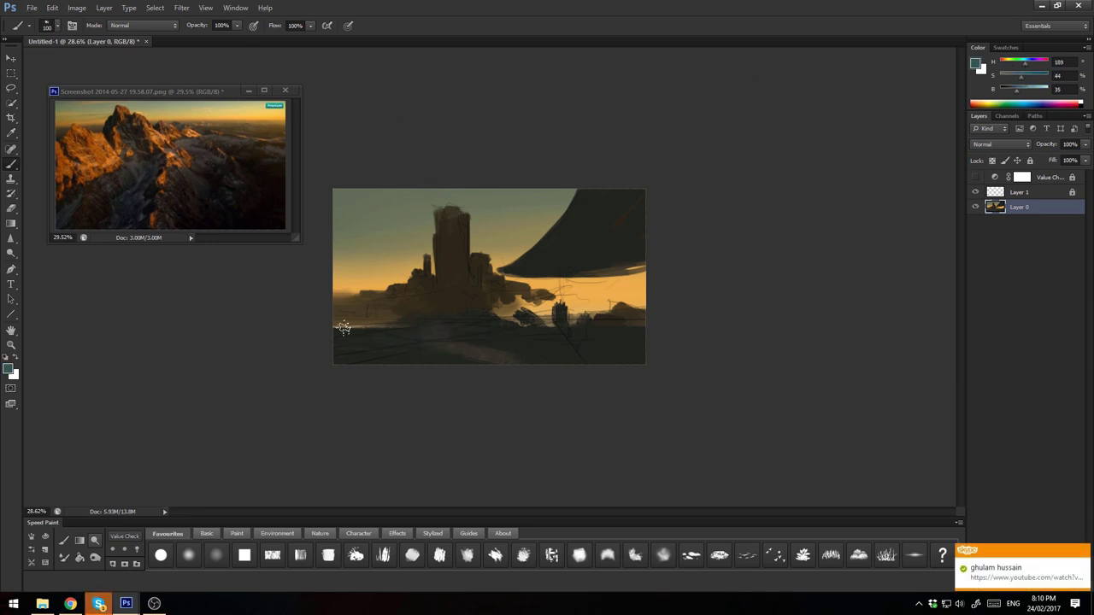
Add light and dark strokes through the midground beneath the canopy's right side
alt+click(378, 328)
alt+click(431, 327)
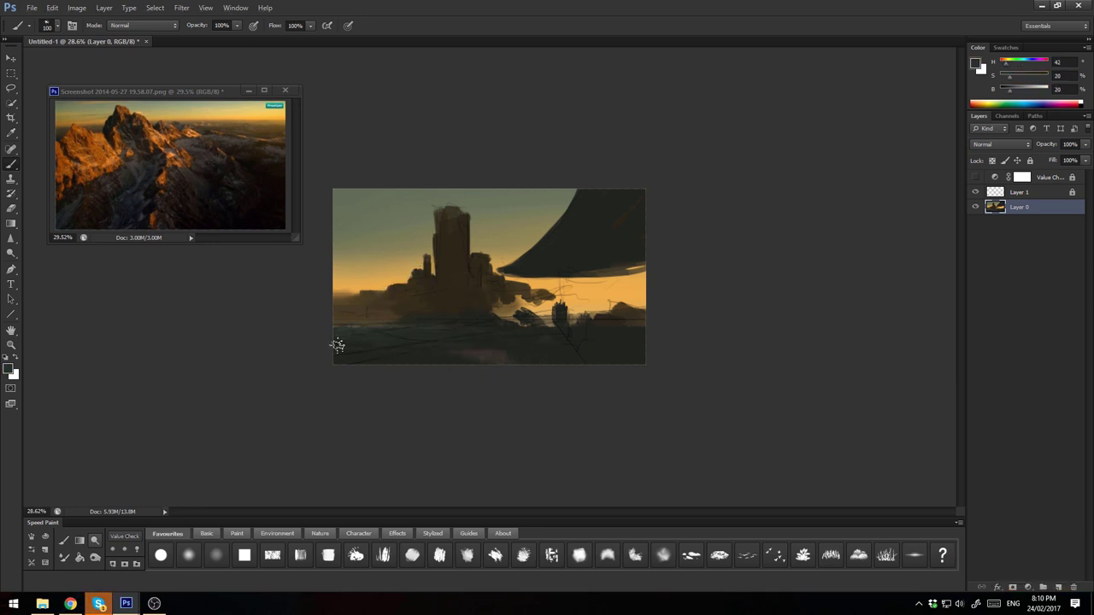
mouse_move(410, 340)
mouse_down()
mouse_move(501, 317)
mouse_move(566, 323)
mouse_move(504, 307)
mouse_move(636, 304)
mouse_move(637, 273)
mouse_up()
alt+click(544, 305)
drag(547, 316, 641, 282)
mouse_move(559, 299)
mouse_down()
mouse_move(541, 300)
mouse_move(640, 278)
mouse_move(533, 303)
mouse_up()
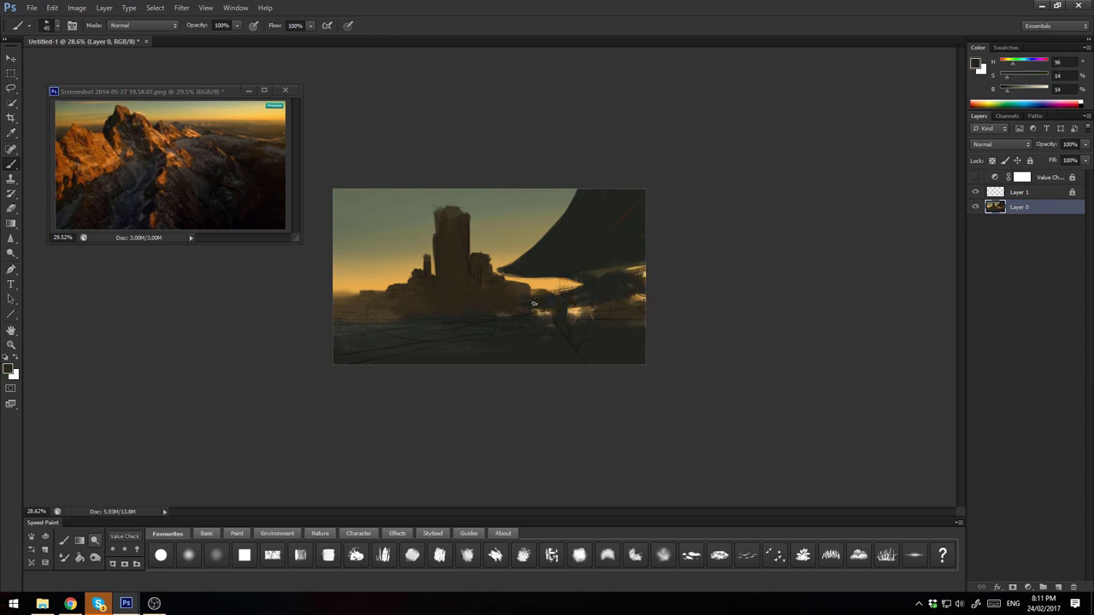
Set up a large scattered brush tip at 600 pixels with a neutral dark grey
alt+click(481, 314)
click(467, 556)
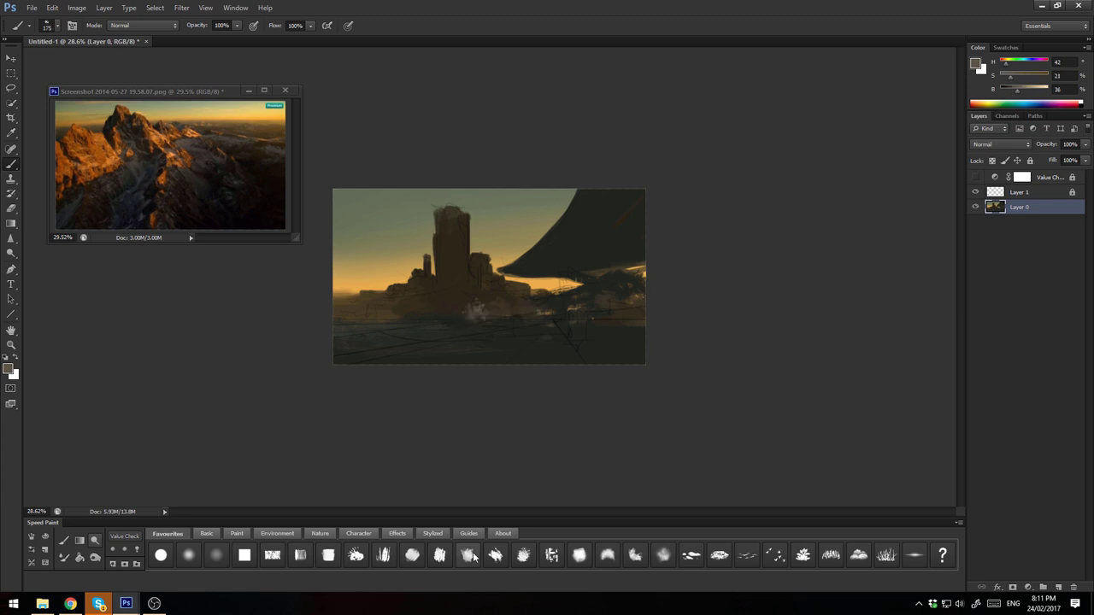
key(bracketright)
alt+click(526, 319)
Sweep dark strokes along the canvas bottom, lower right and foreground
alt+click(406, 306)
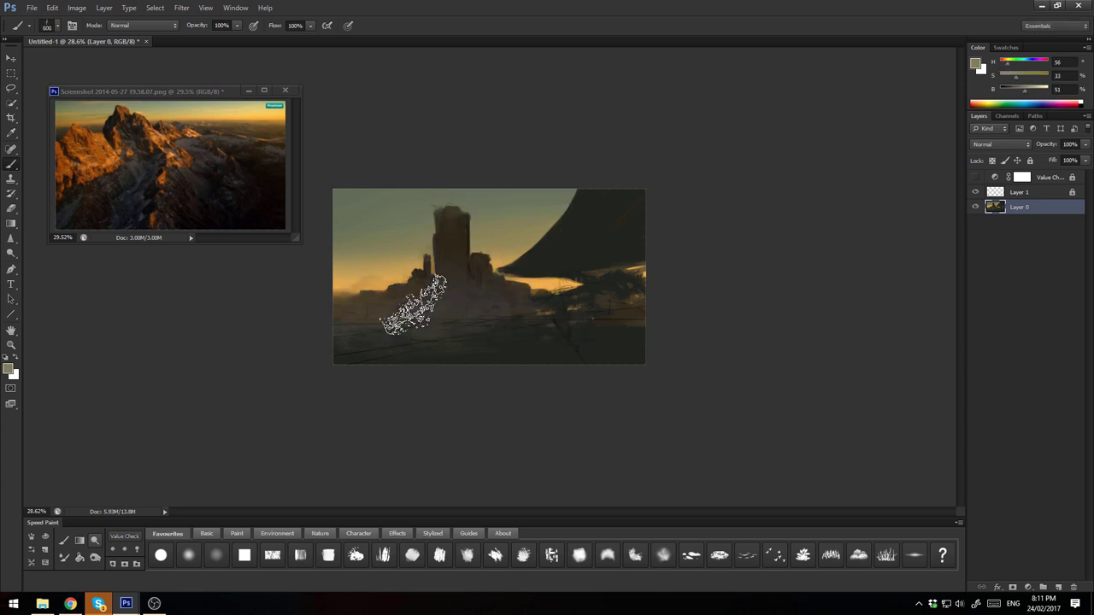
alt+click(556, 342)
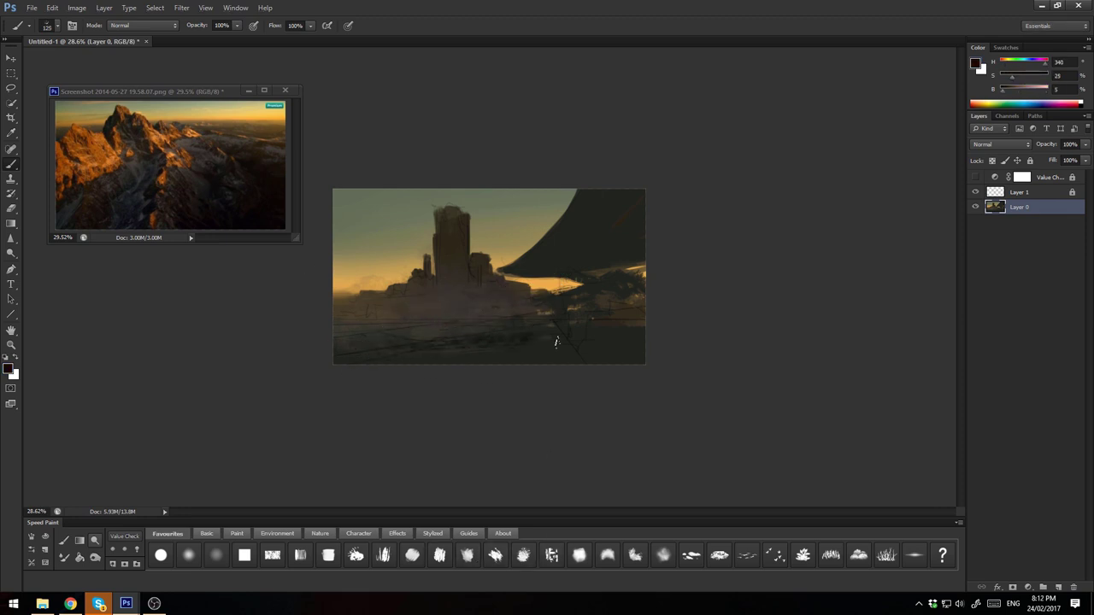
drag(389, 359, 525, 338)
mouse_move(622, 338)
mouse_down()
mouse_move(647, 320)
mouse_move(565, 337)
mouse_up()
mouse_move(490, 359)
mouse_down()
mouse_move(434, 325)
mouse_move(599, 330)
mouse_move(608, 190)
mouse_up()
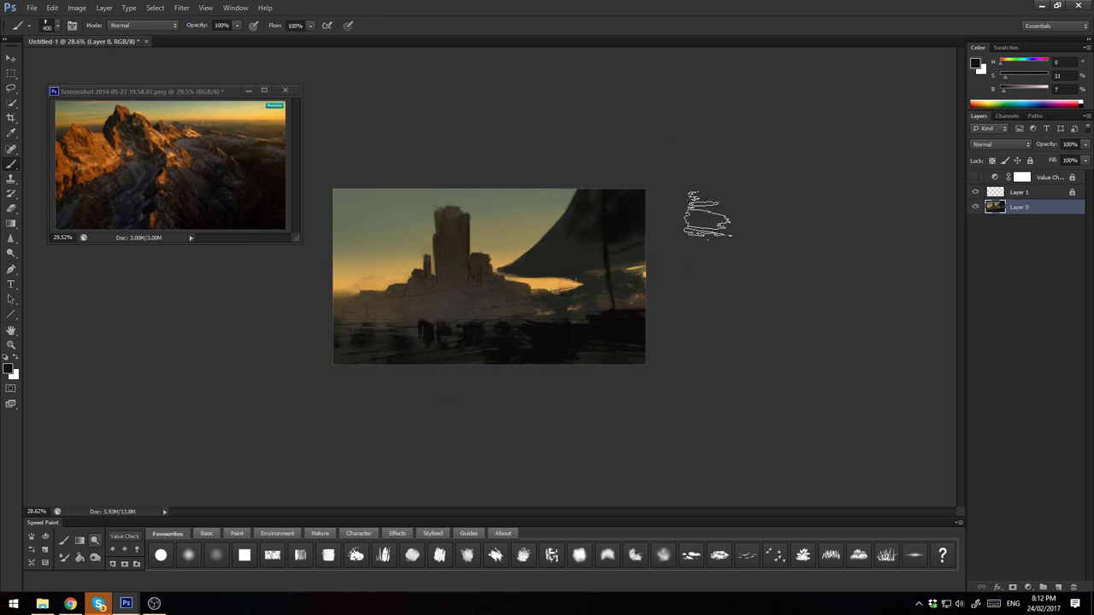
Paint small dark shapes and horizontal strokes in the lower city
alt+click(636, 257)
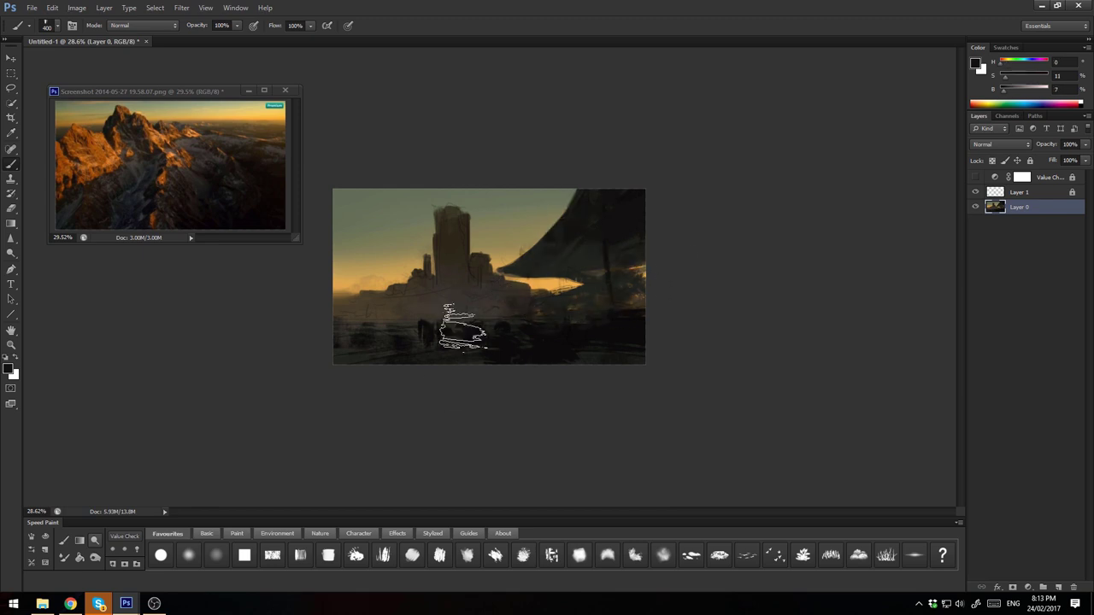
alt+click(474, 326)
drag(384, 338, 386, 307)
drag(509, 339, 458, 340)
Add more dark strokes across the lower city and flip the canvas horizontally
alt+click(424, 349)
drag(570, 330, 470, 342)
alt+click(517, 349)
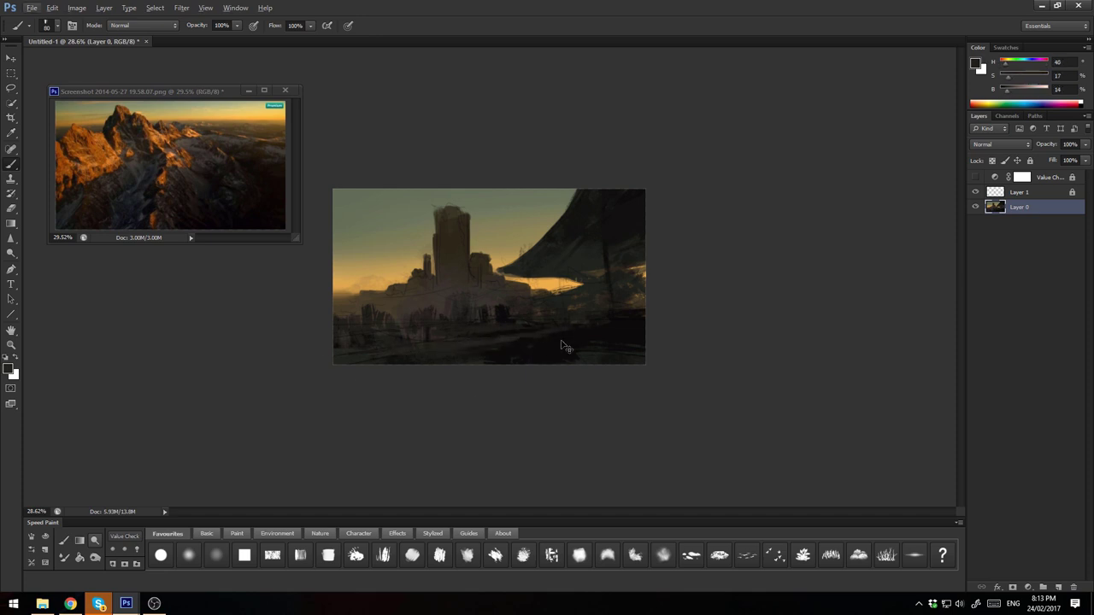
key(h)
drag(617, 348, 556, 341)
alt+click(529, 336)
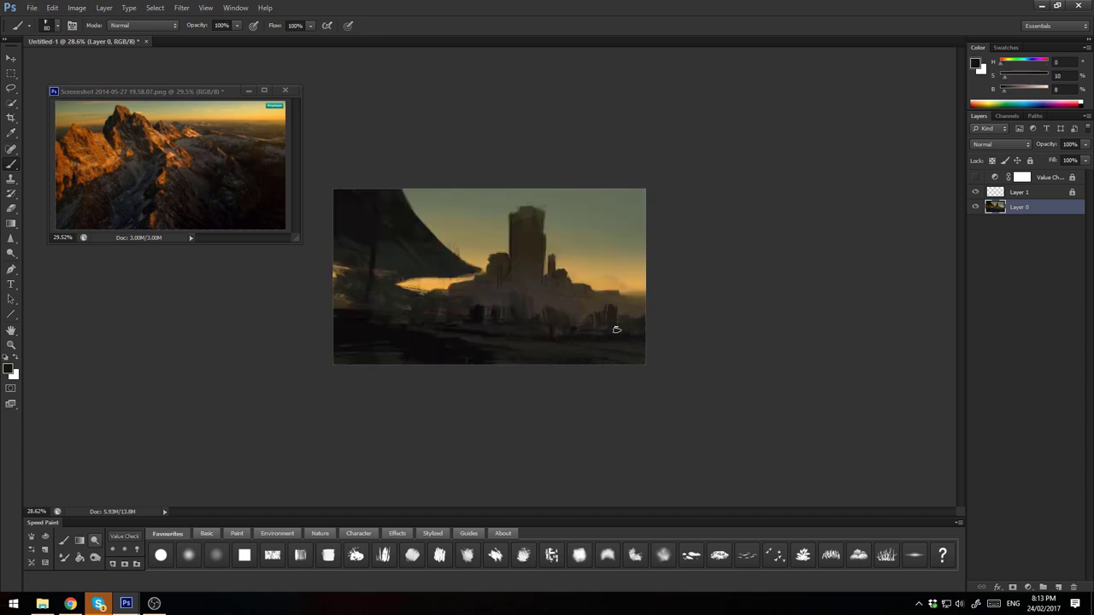
Darken the city's right edge, sampling dark browns, sky greens and ground olives
drag(674, 311, 616, 307)
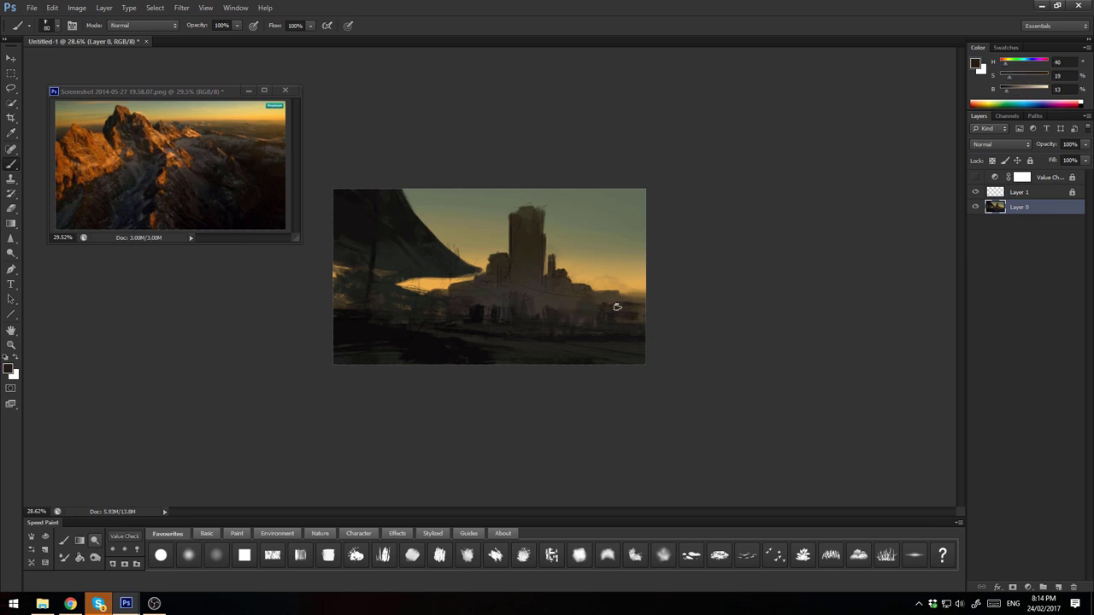
alt+click(532, 309)
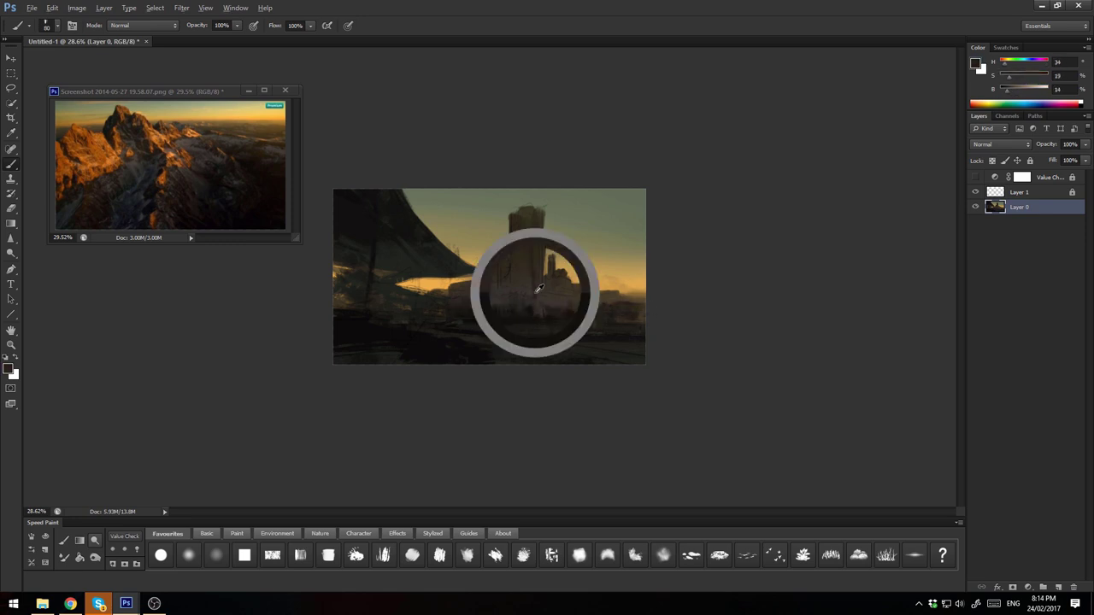
drag(549, 302, 535, 210)
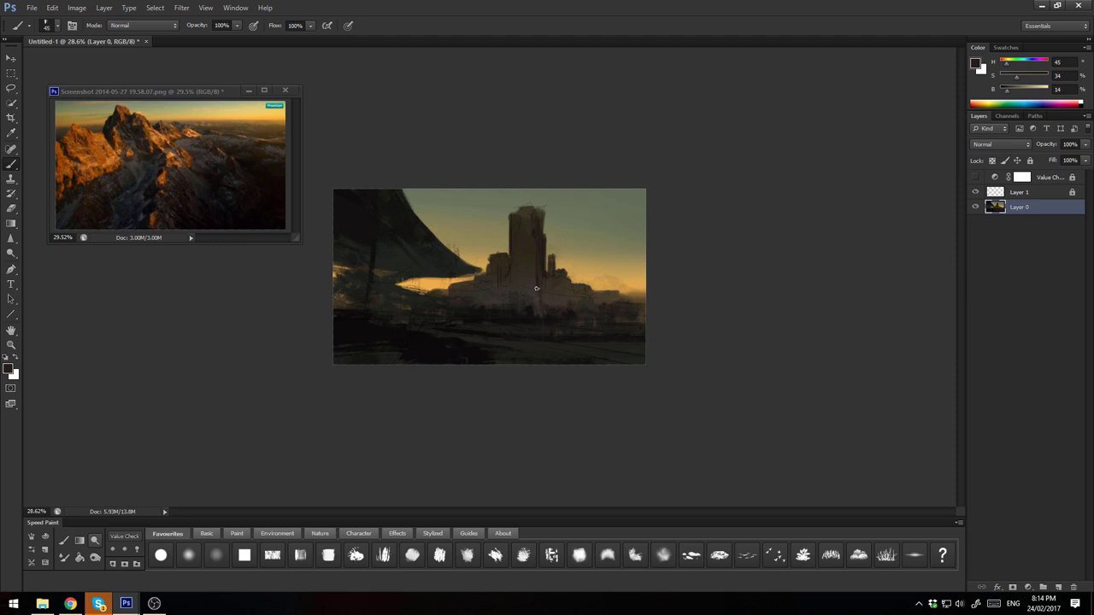
alt+click(600, 188)
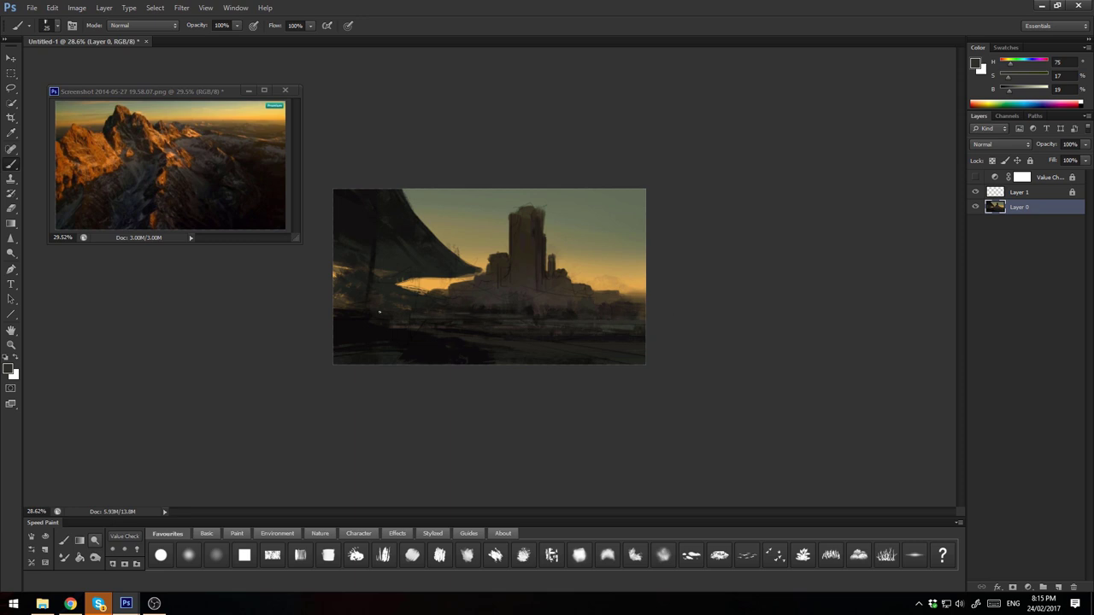
alt+click(593, 188)
alt+click(618, 323)
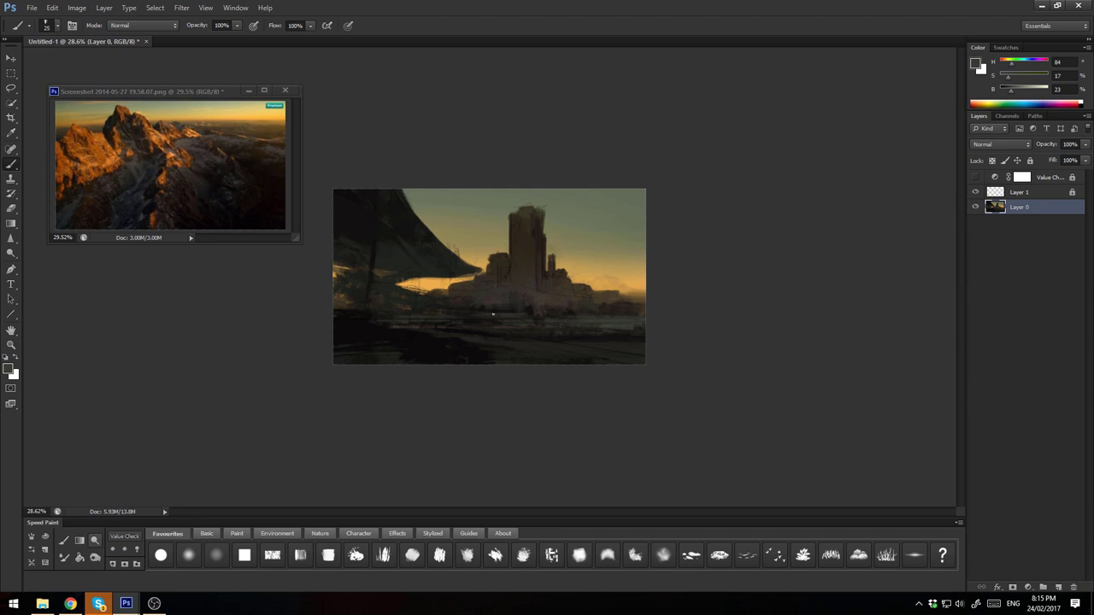
alt+click(613, 358)
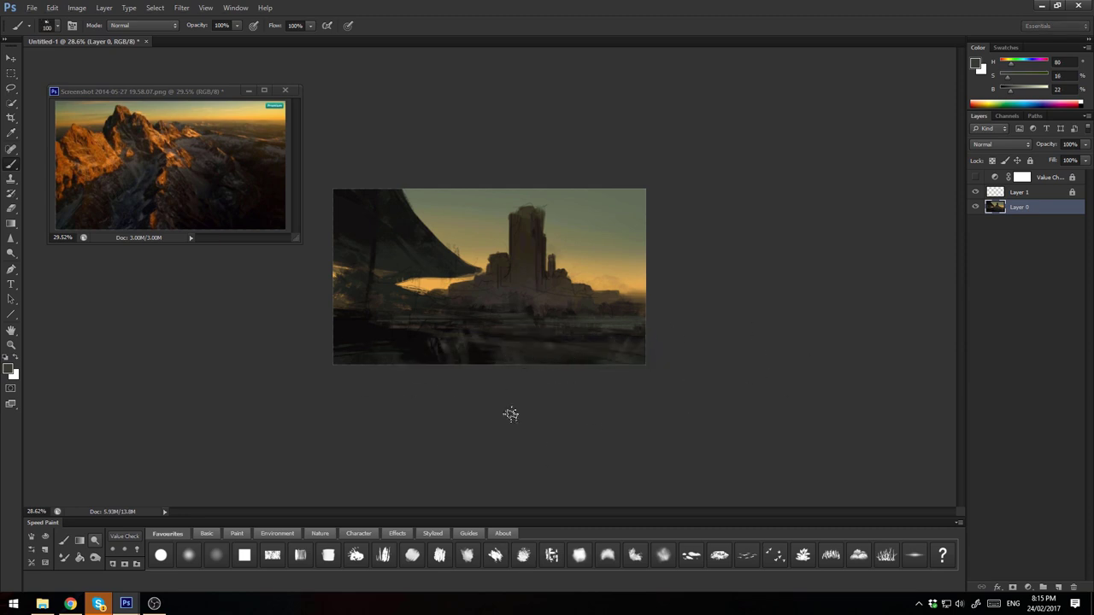
Paint an orange glow streak beneath the city and a gold light edge on the tower
alt+click(523, 323)
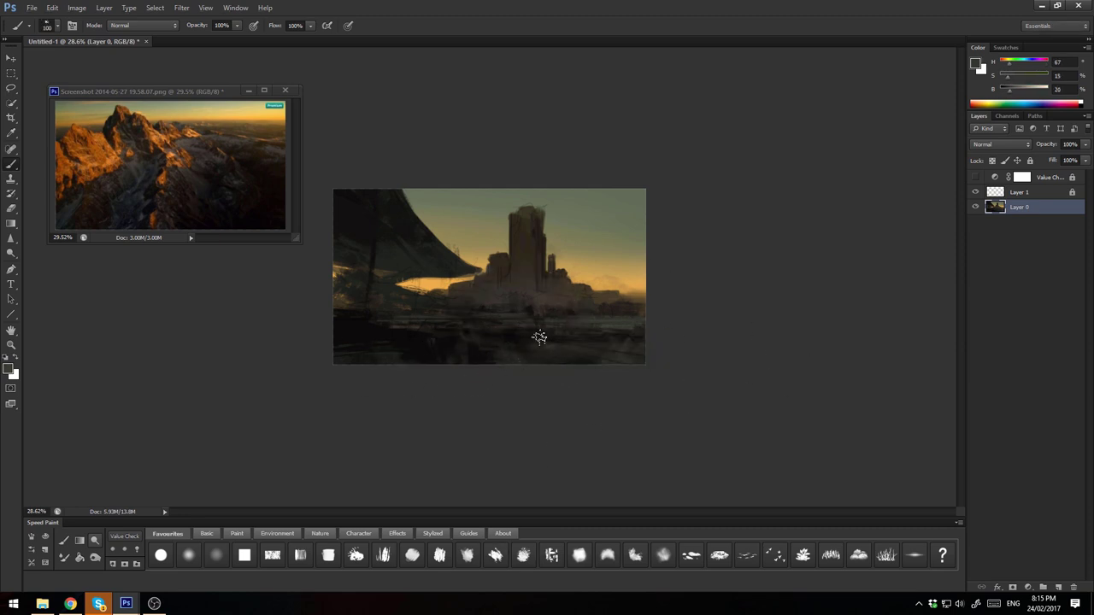
drag(524, 325, 422, 320)
alt+click(253, 133)
drag(510, 216, 512, 246)
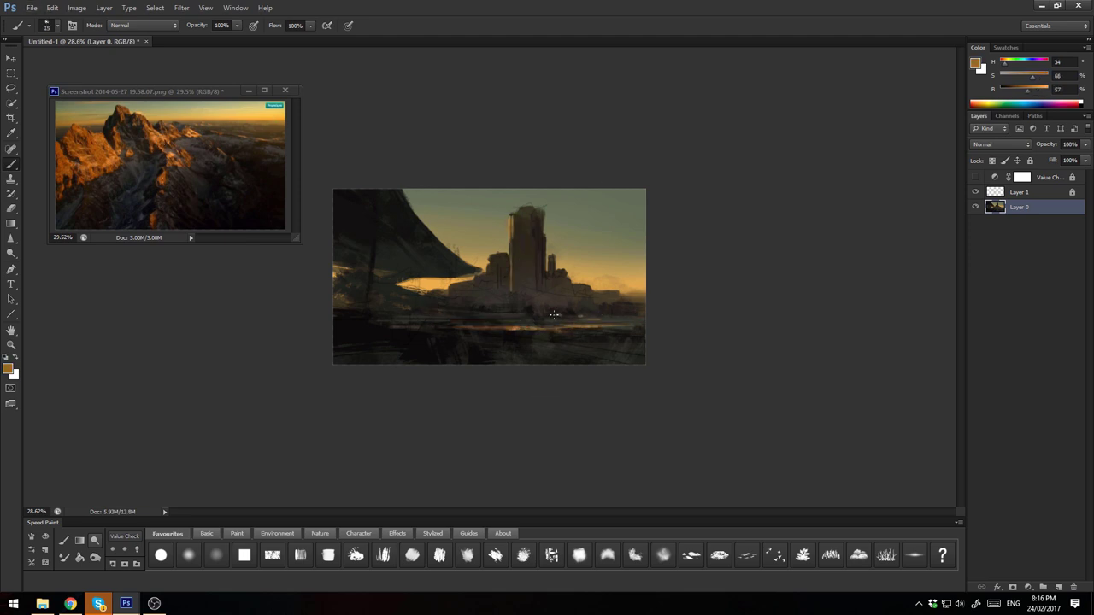
Select the lower ground with the polygonal lasso and repaint it with warm horizontal strokes
drag(554, 315, 446, 325)
key(l)
click(406, 316)
double_click(692, 365)
key(b)
drag(632, 342, 513, 321)
mouse_move(598, 325)
mouse_down()
mouse_move(428, 324)
mouse_move(474, 318)
mouse_move(622, 354)
mouse_move(529, 337)
mouse_up()
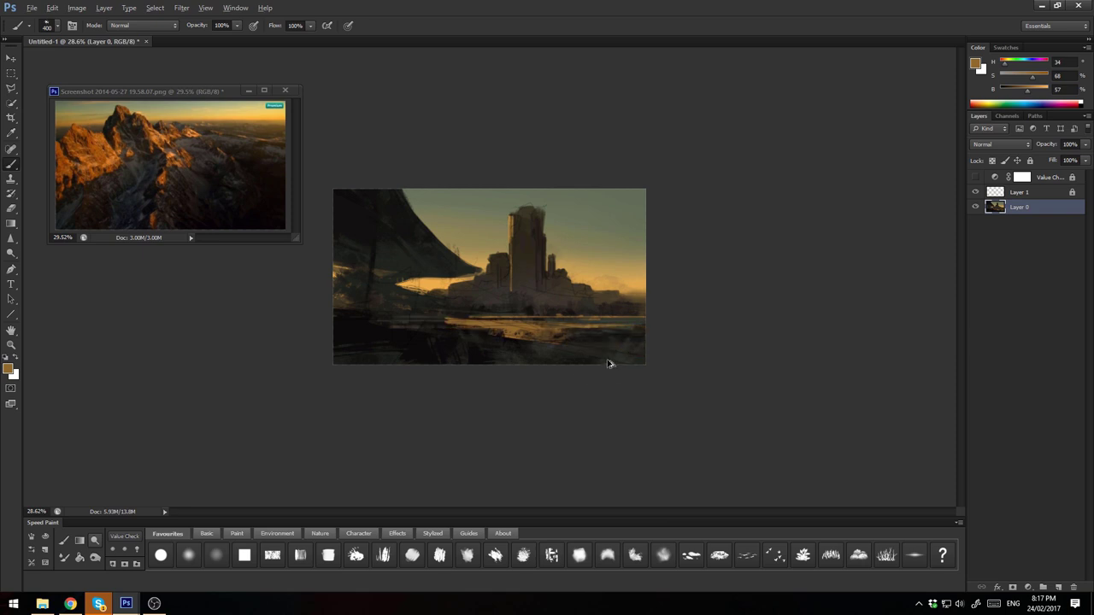
drag(635, 378, 402, 324)
Check the mirrored composition, then set the Levels highlight input to 209
key(h)
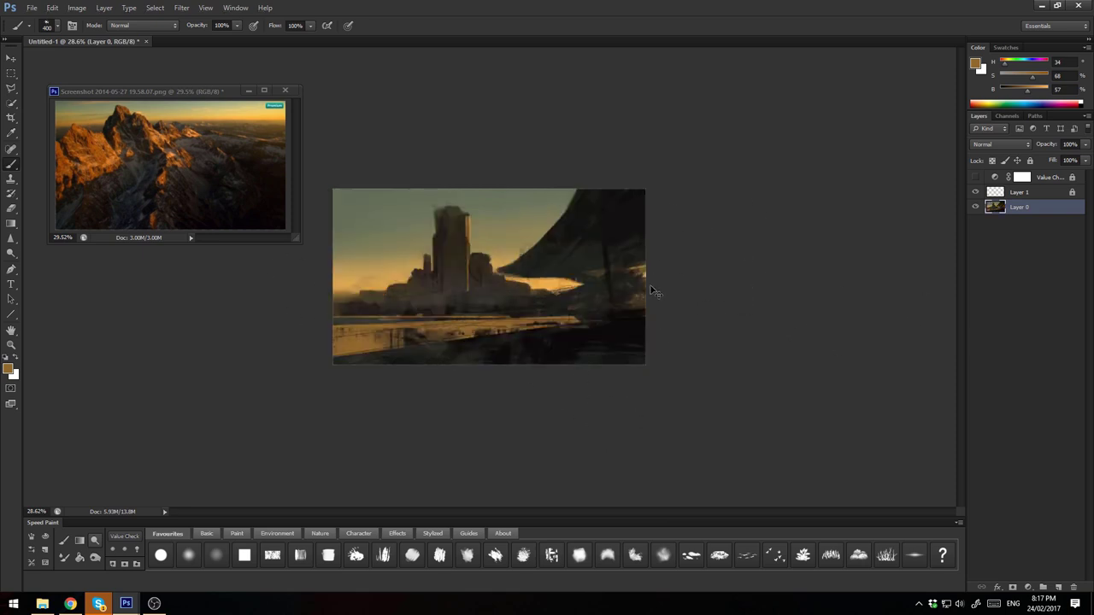
key(h)
key(ctrl+l)
drag(1010, 352, 985, 354)
key(Return)
Apply Hue/Saturation at Hue -2, Saturation +23, Lightness -12 and toggle a greyscale value check
key(ctrl+u)
mouse_move(794, 211)
mouse_down()
mouse_move(808, 211)
mouse_move(793, 185)
mouse_up()
drag(794, 239, 789, 243)
key(Return)
key(b)
click(975, 177)
click(974, 178)
click(975, 177)
alt+click(188, 195)
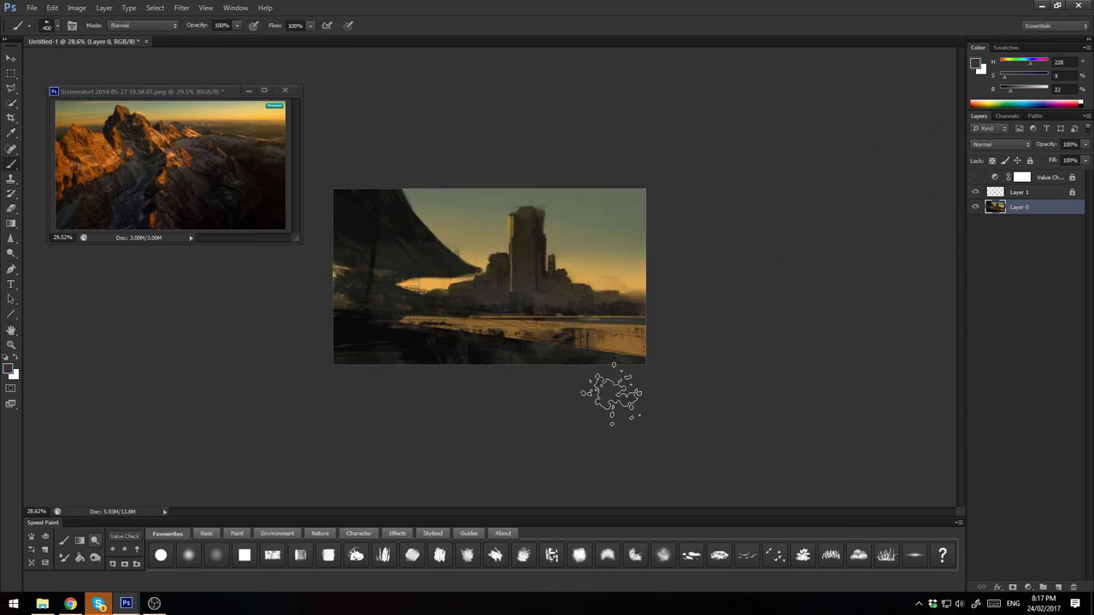
Darken the bottom-left and lower-left waterline with near-black strokes
drag(537, 376, 453, 353)
alt+click(573, 341)
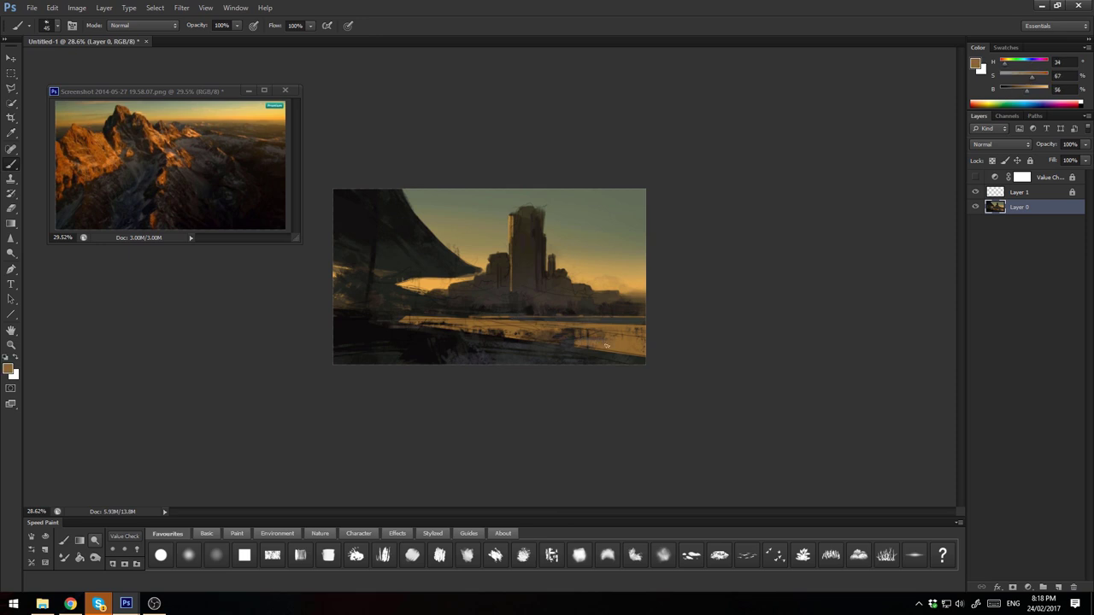
alt+click(513, 337)
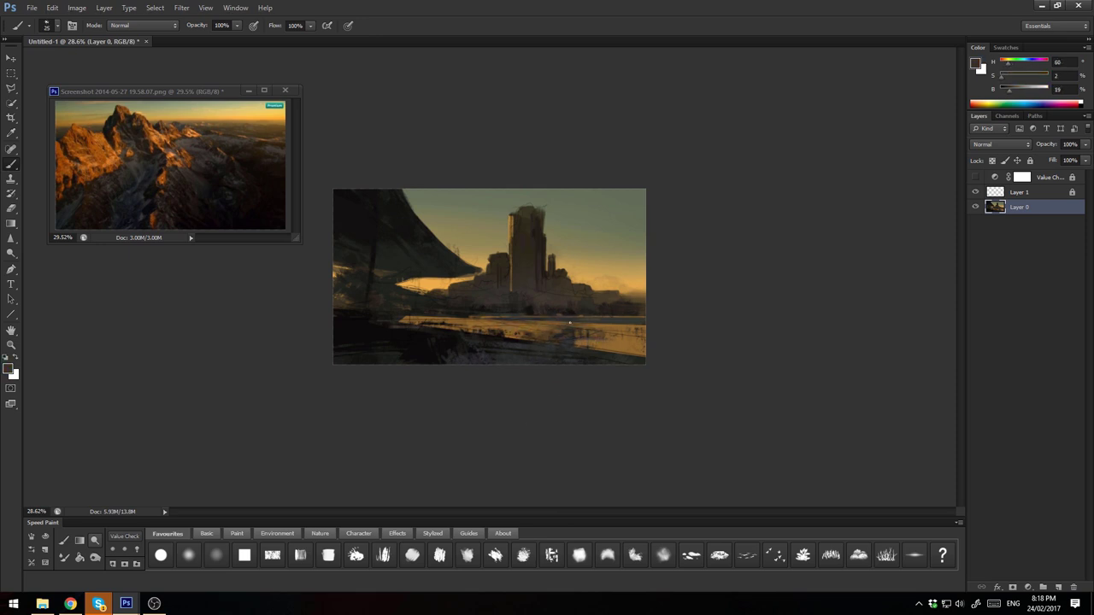
mouse_move(453, 323)
mouse_down()
mouse_move(388, 323)
mouse_move(459, 326)
mouse_up()
alt+click(525, 358)
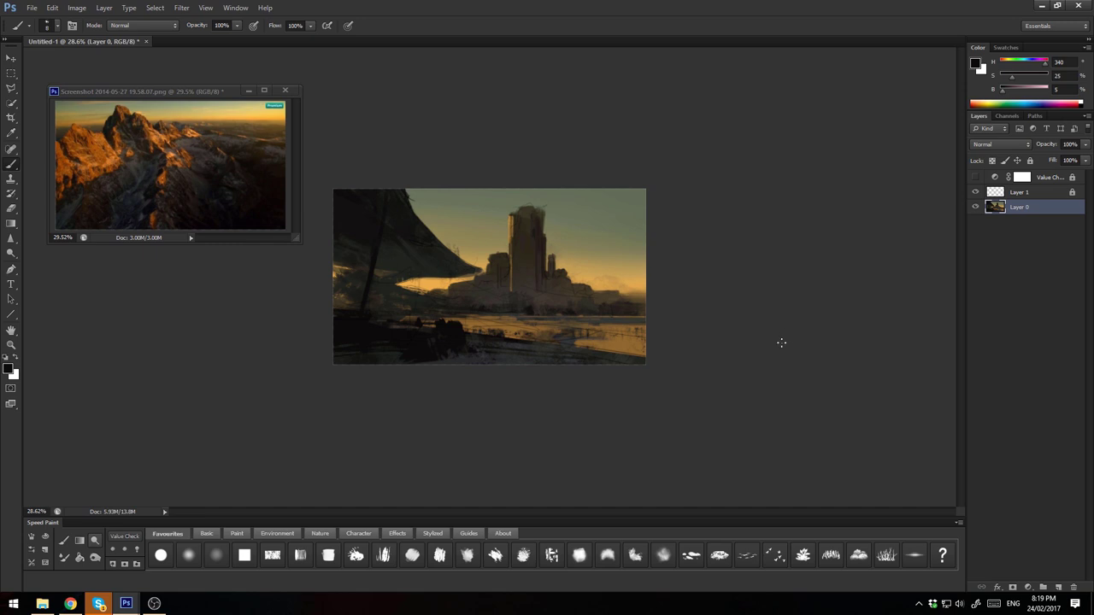
click(1018, 192)
Unlock Layer 1 and paint a dark support pole under the canopy's edge
click(1031, 162)
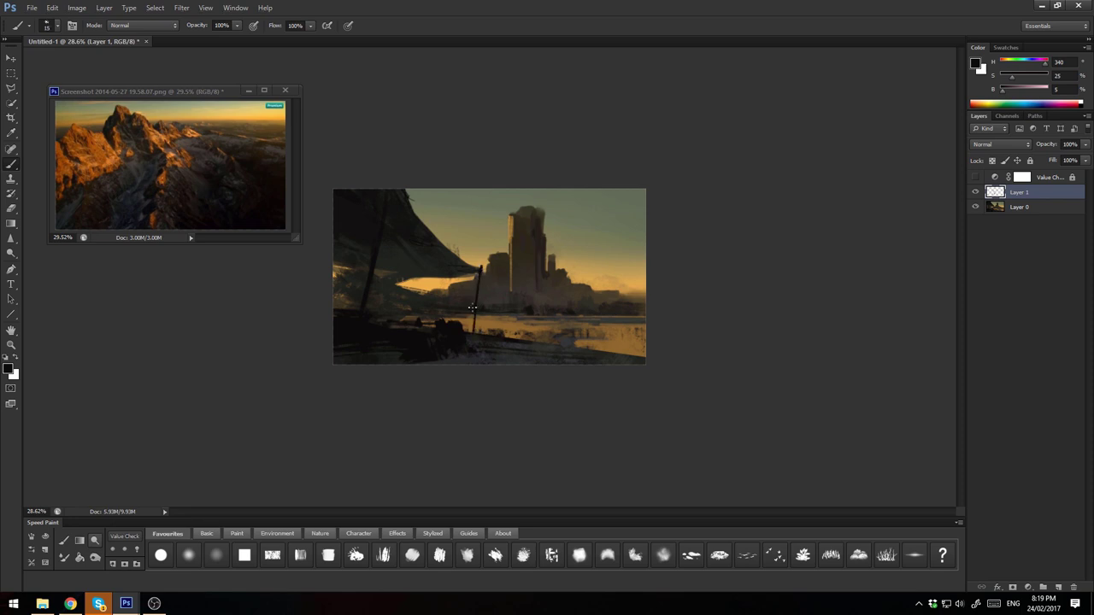
alt+click(381, 262)
drag(365, 299, 372, 253)
alt+click(380, 316)
alt+click(423, 320)
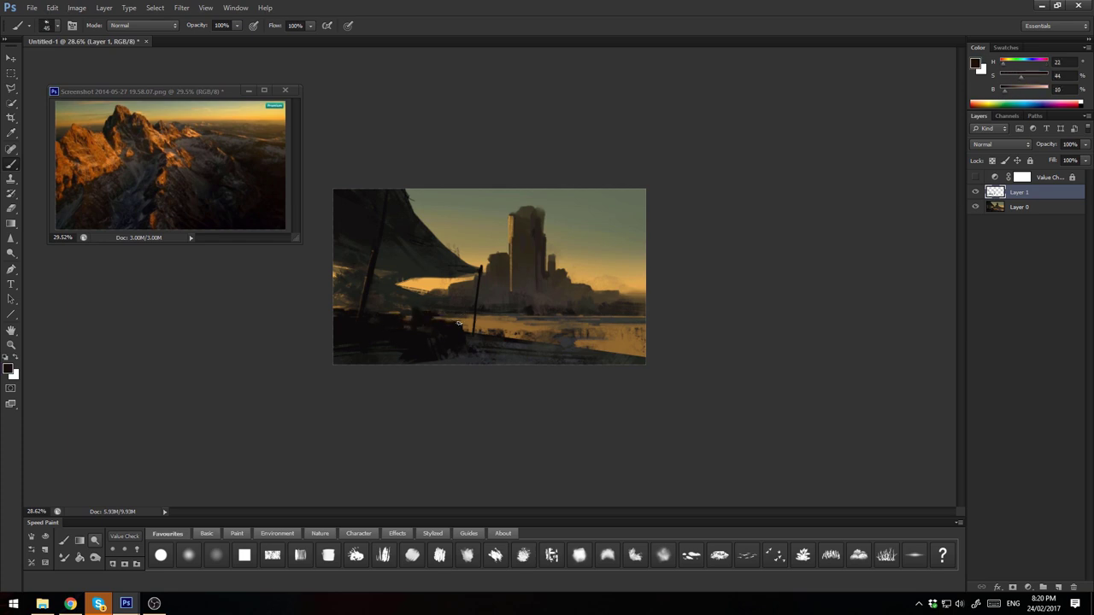
Lay a hazy gradient over the right city and water, then brush Lighten-mode light strokes across the water
key(g)
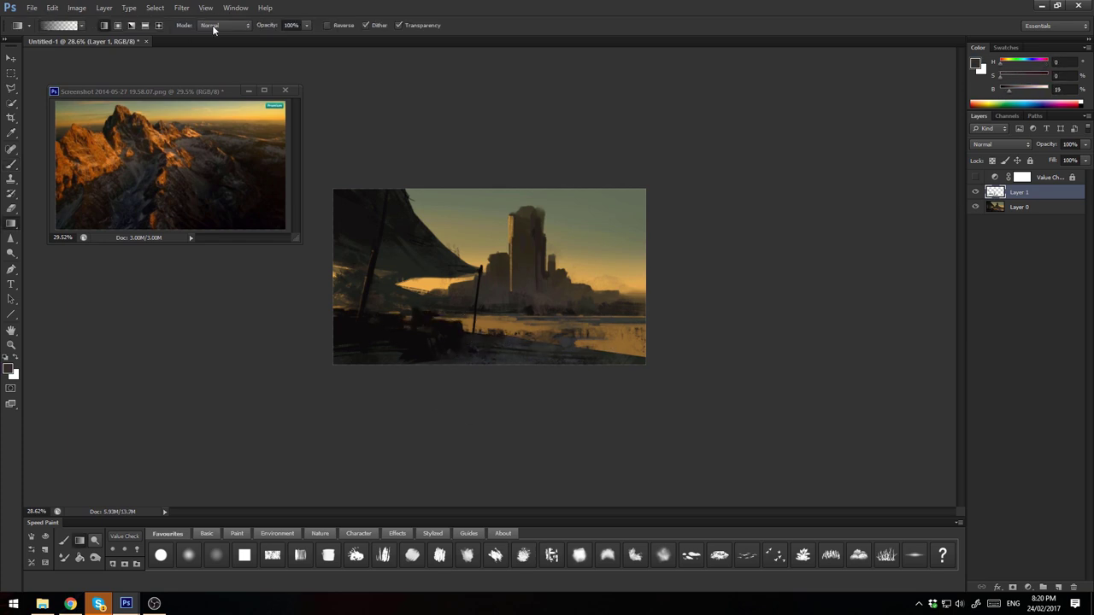
drag(603, 409, 596, 329)
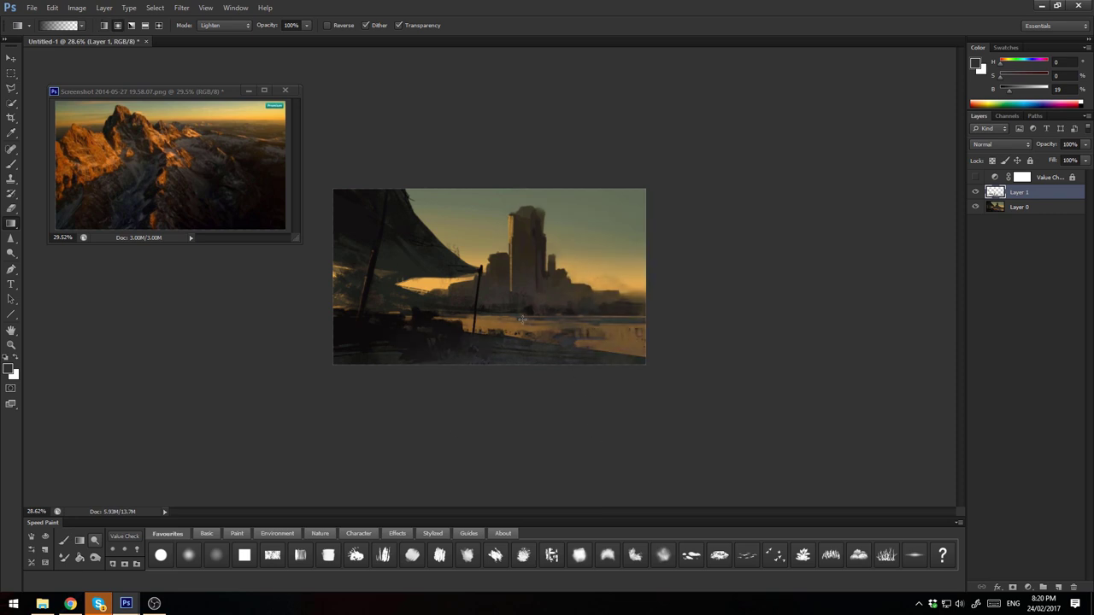
key(b)
click(141, 25)
click(137, 133)
alt+click(592, 352)
drag(537, 333, 641, 335)
Paint soft light haze and streaks left of the tent pole with a smaller brush
alt+click(513, 351)
alt+click(478, 322)
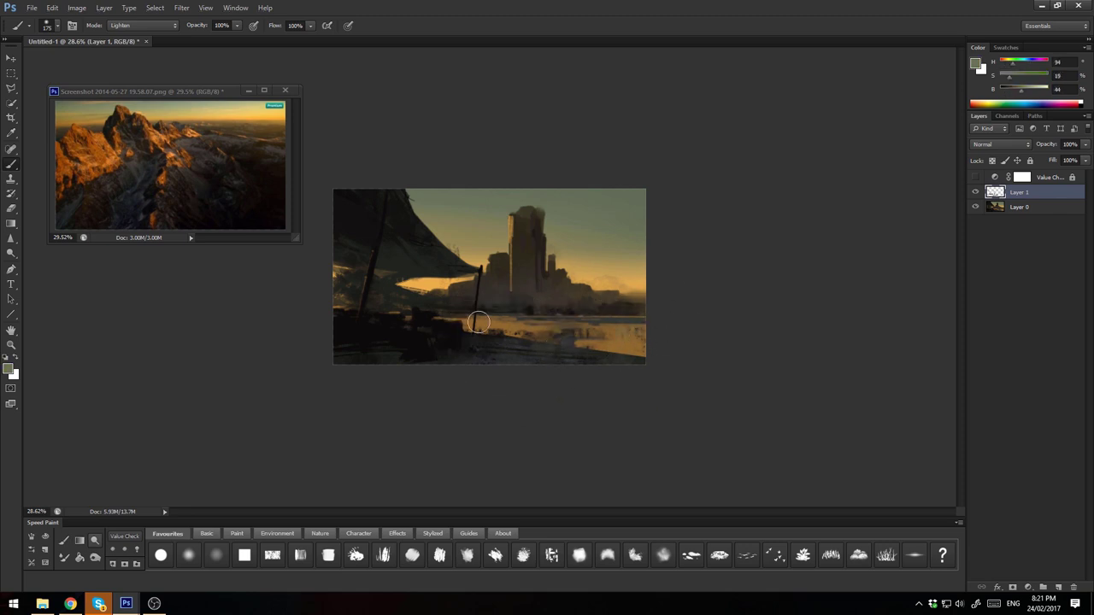
drag(448, 315, 401, 301)
alt+click(485, 335)
alt+click(552, 307)
key(bracketleft)
key(bracketleft)
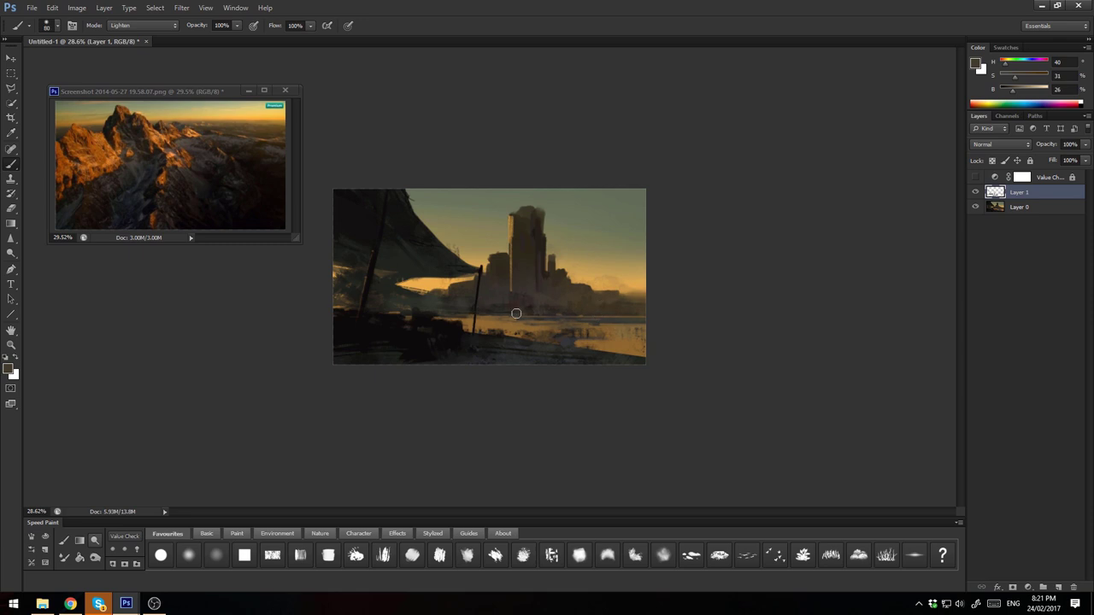
alt+click(471, 310)
drag(421, 295, 431, 312)
Return the brush to Normal mode, shrink it to 100, and paint orange strokes across the water
alt+click(633, 292)
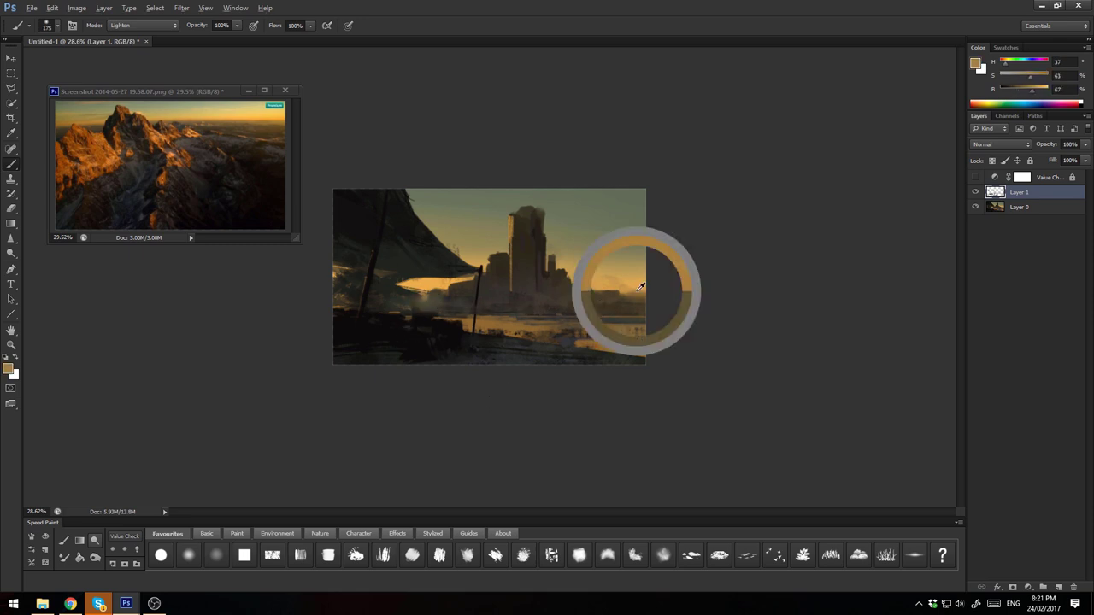
key(shift+alt+n)
key(bracketleft)
key(bracketleft)
alt+click(428, 304)
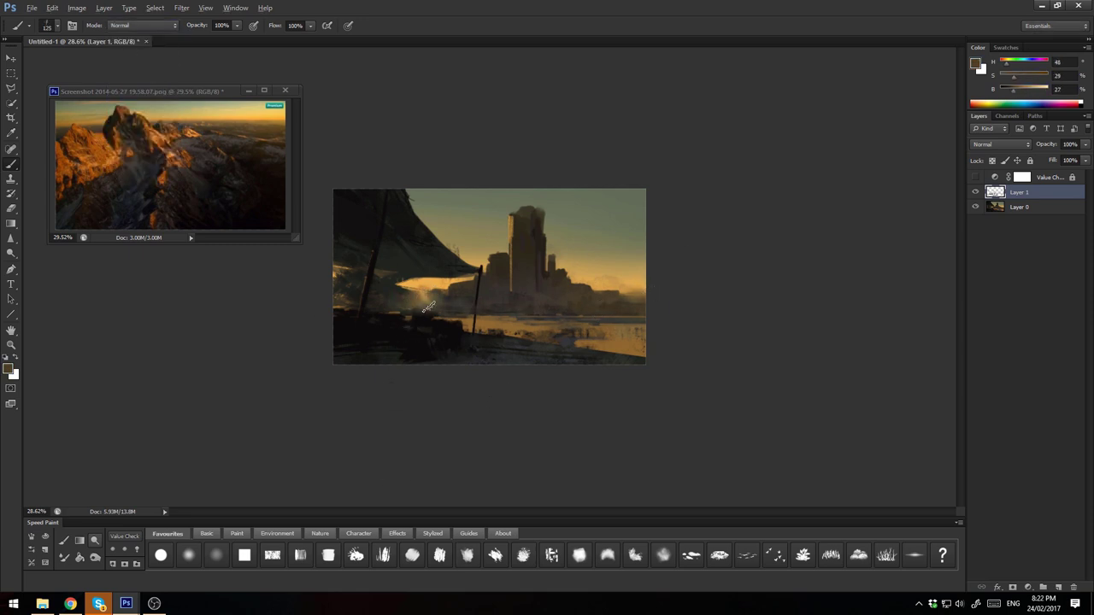
alt+click(604, 322)
key(bracketleft)
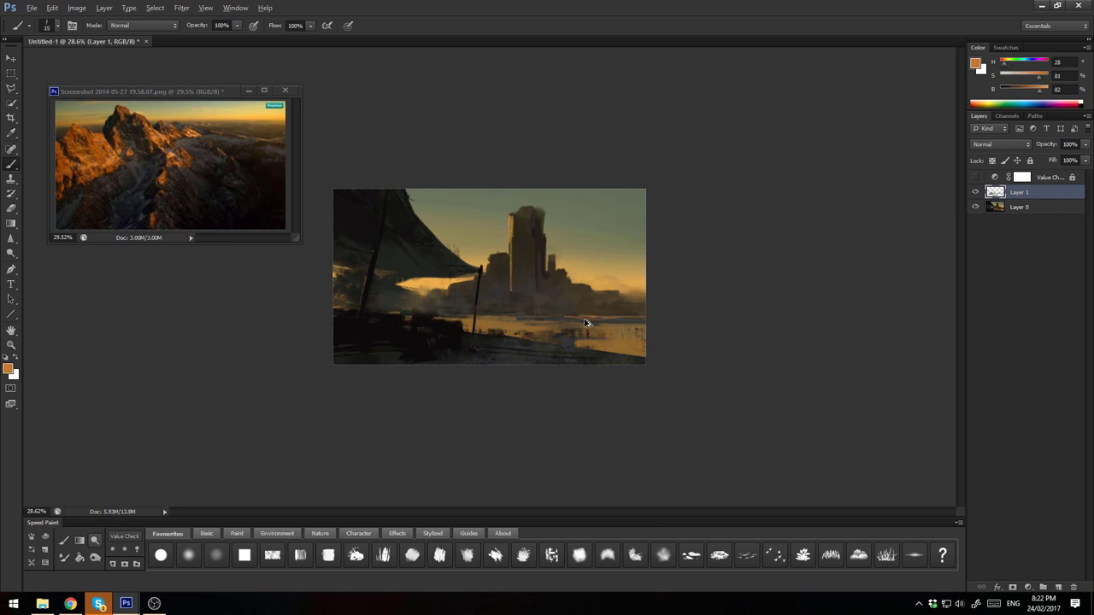
mouse_move(630, 344)
mouse_down()
mouse_move(495, 326)
mouse_move(622, 349)
mouse_up()
Repaint the water band in olive tones with a horizon streak, then add more orange water strokes
alt+click(623, 325)
alt+click(612, 331)
mouse_move(622, 351)
mouse_down()
mouse_move(655, 349)
mouse_move(578, 317)
mouse_up()
alt+click(643, 329)
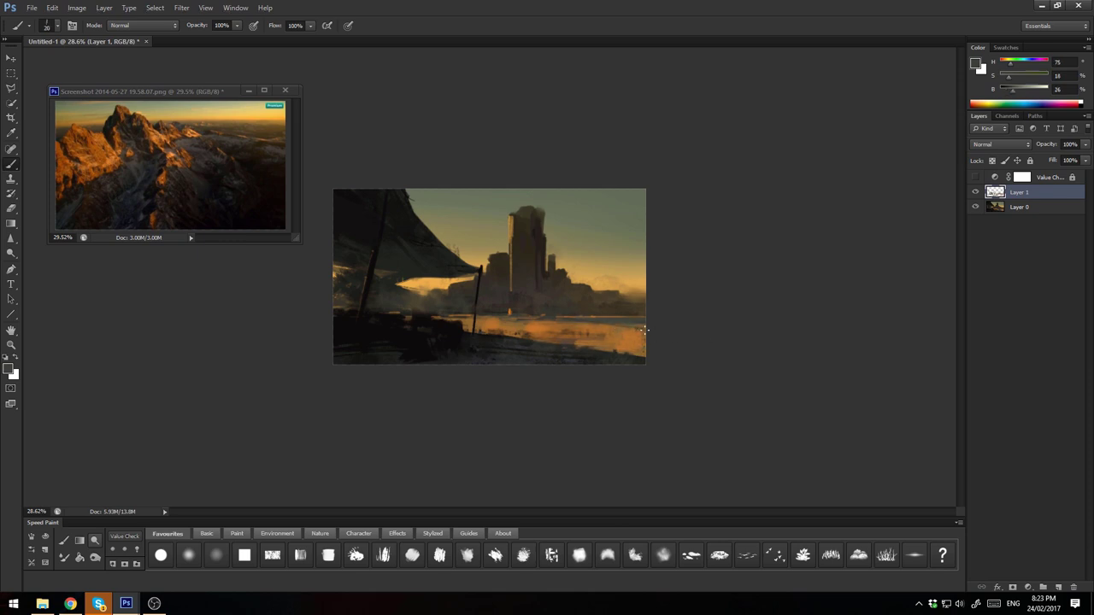
alt+click(550, 336)
alt+click(590, 364)
mouse_move(590, 362)
mouse_down()
mouse_move(509, 363)
mouse_move(531, 346)
mouse_up()
Work sampled dark greys, oranges and browns into the water and shaded ground
alt+click(530, 350)
alt+click(547, 349)
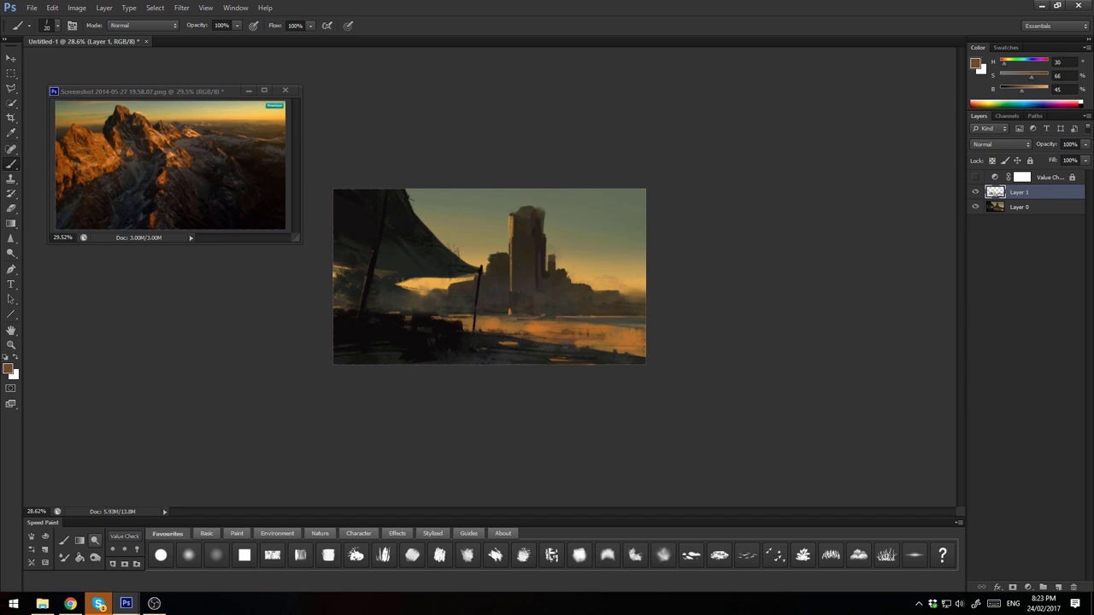
alt+click(599, 348)
alt+click(544, 351)
alt+click(511, 343)
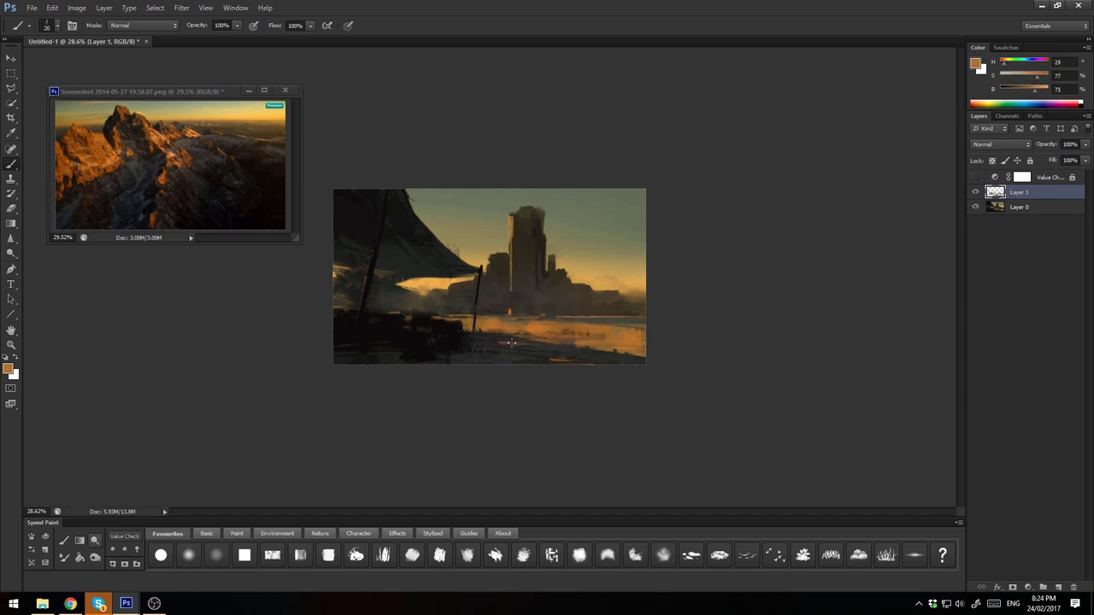
alt+click(511, 331)
alt+click(451, 326)
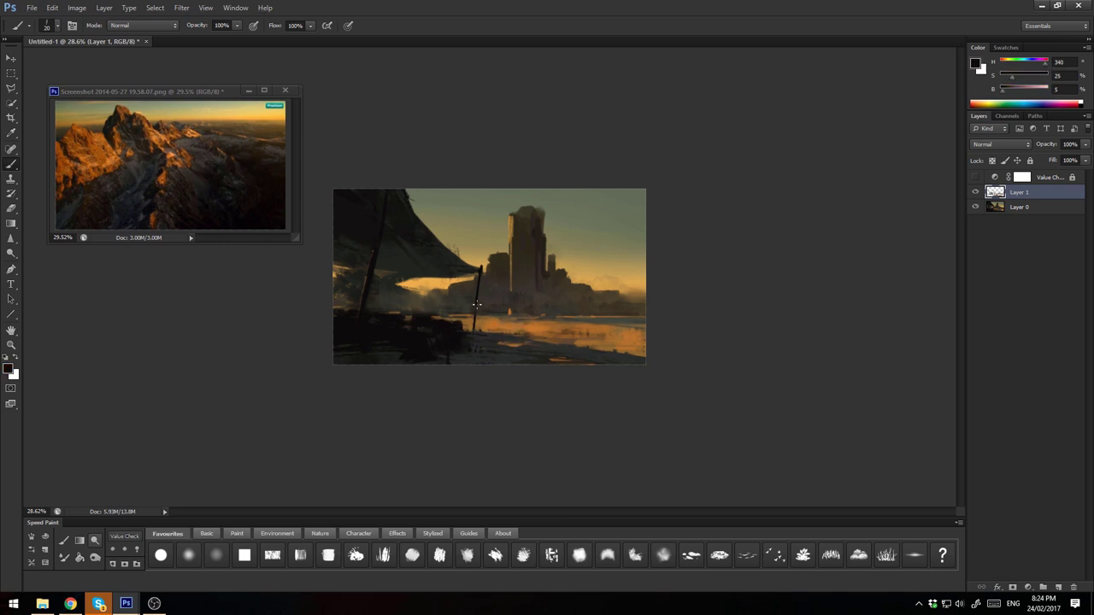
alt+click(433, 335)
alt+click(389, 346)
alt+click(472, 334)
alt+click(462, 335)
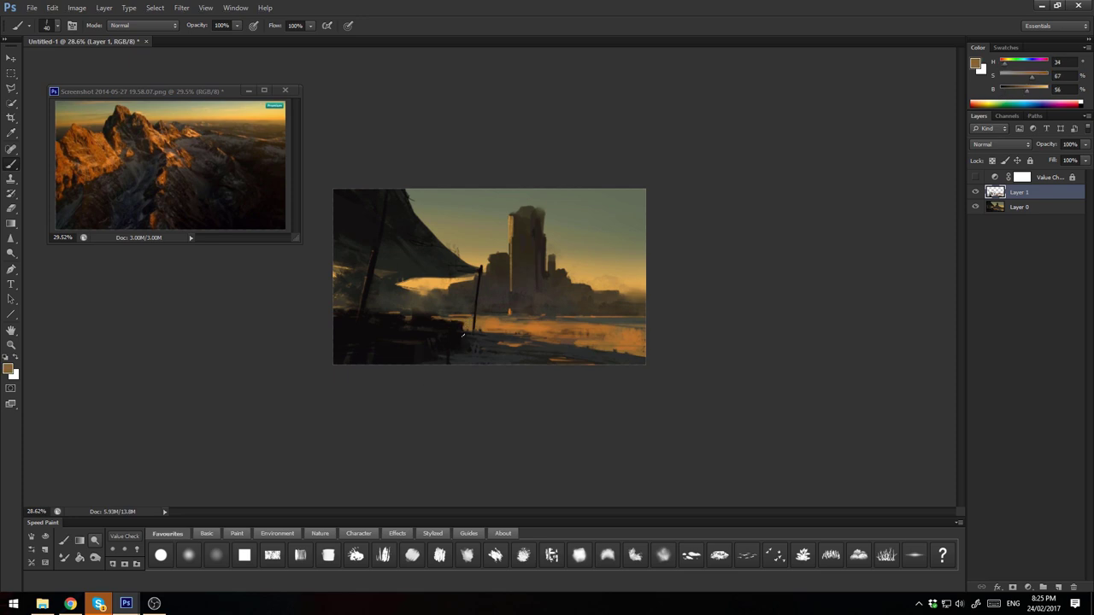
alt+click(402, 316)
Paint soft haze on the right side with a soft Environment brush at size 500
click(277, 533)
click(328, 554)
key(bracketright)
key(bracketright)
key(bracketright)
drag(556, 293, 622, 298)
alt+click(612, 279)
Dab near-black marks along the tarp's lower edge with a textured Paint brush
click(234, 533)
click(272, 555)
alt+click(396, 334)
mouse_move(402, 230)
mouse_down()
mouse_move(435, 268)
mouse_move(470, 272)
mouse_move(385, 276)
mouse_up()
alt+click(421, 274)
Add dark strokes along the tarp edge and dark brown-olive shapes under the tent, brush 30–300
alt+click(413, 256)
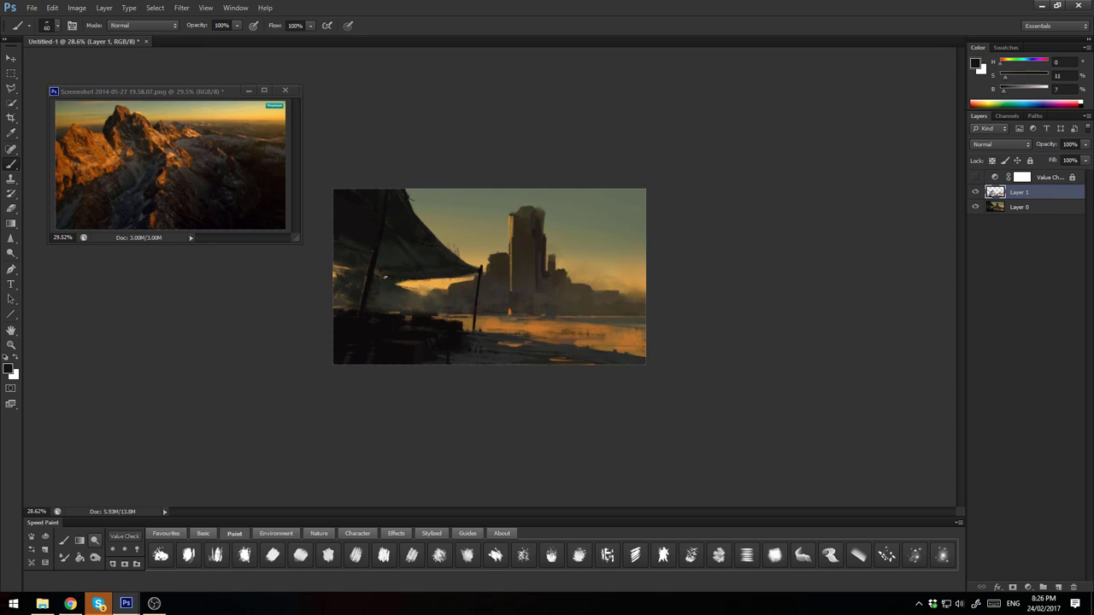
alt+click(401, 232)
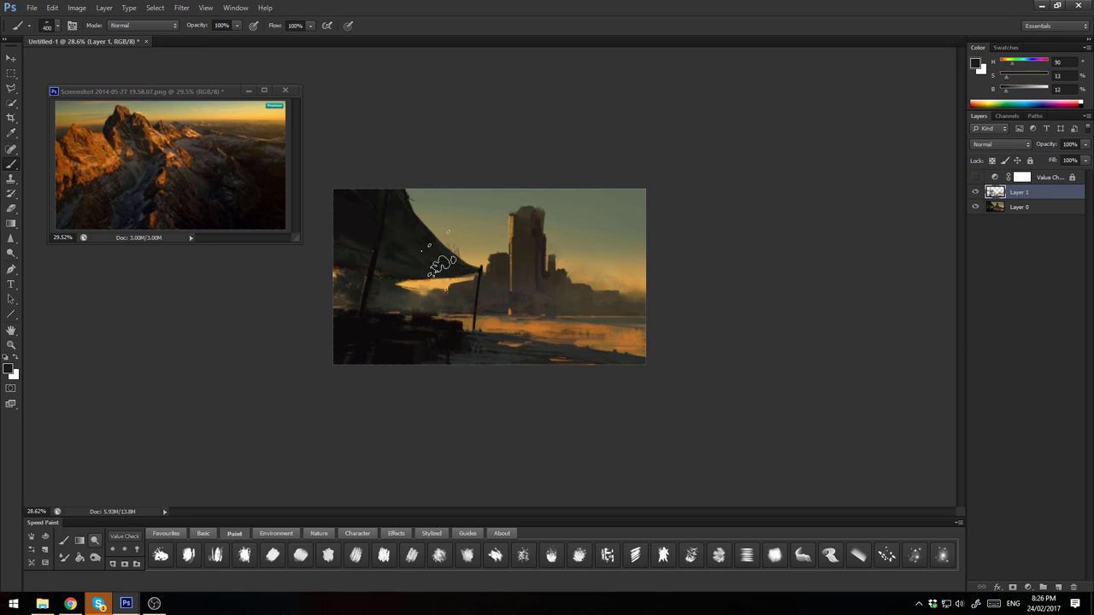
alt+click(360, 199)
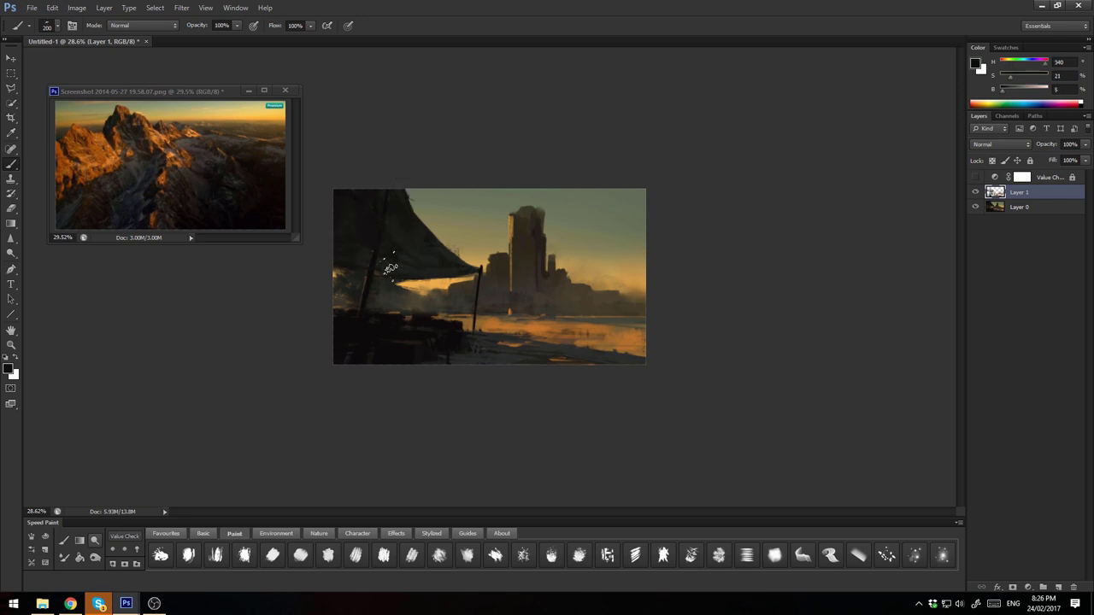
alt+click(408, 318)
key(bracketleft)
key(bracketleft)
key(bracketleft)
alt+click(337, 315)
key(bracketright)
key(bracketright)
key(bracketright)
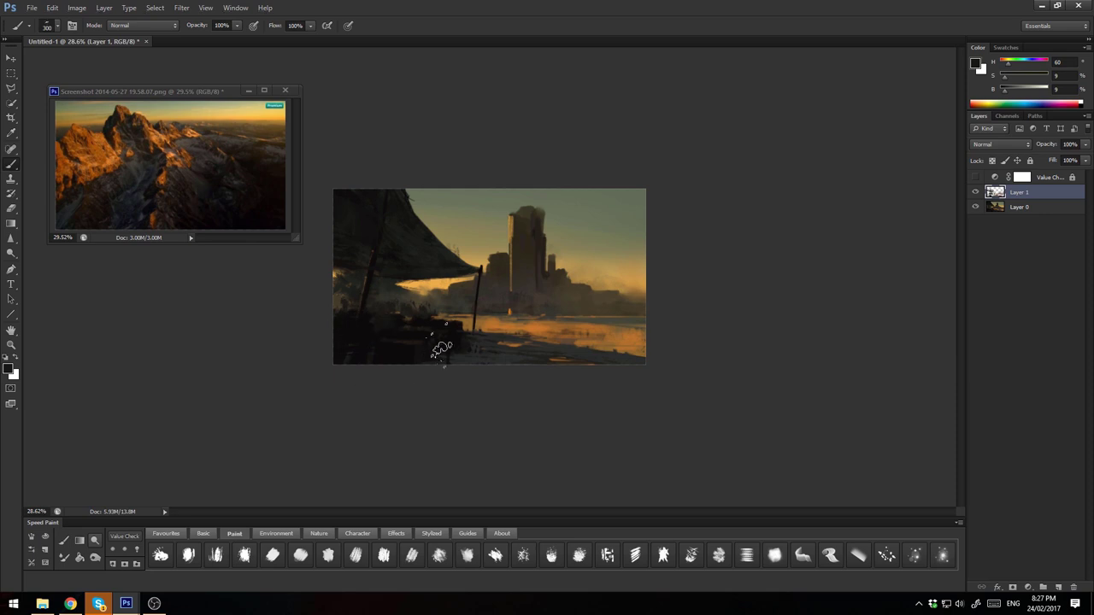
alt+click(340, 351)
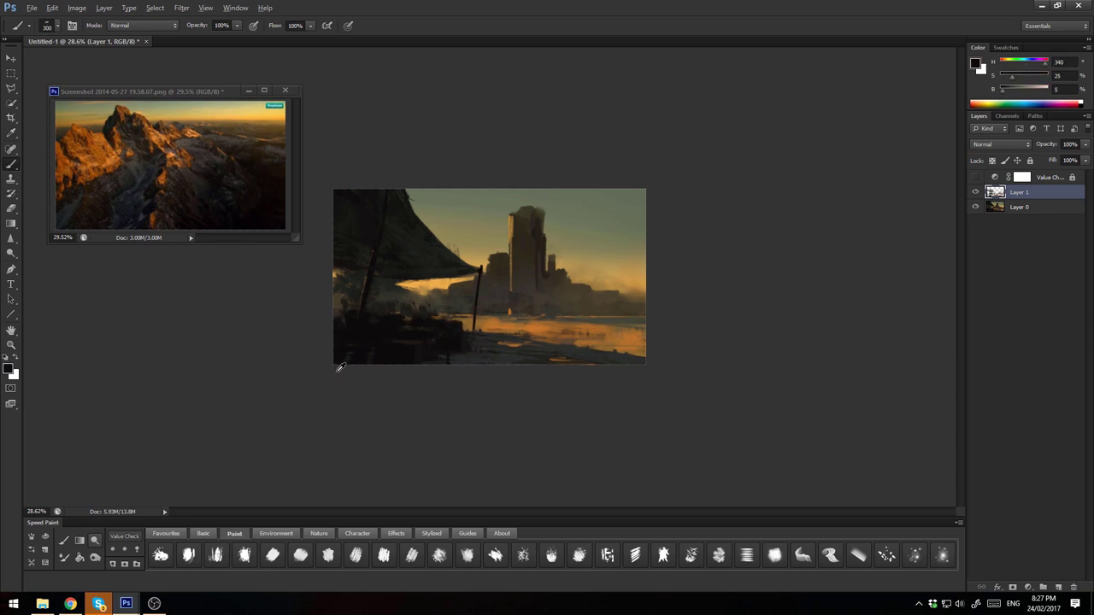
key(bracketleft)
key(bracketleft)
key(bracketleft)
Paint dark grey and brown clutter around the pole base at brush sizes 125–150
alt+click(458, 340)
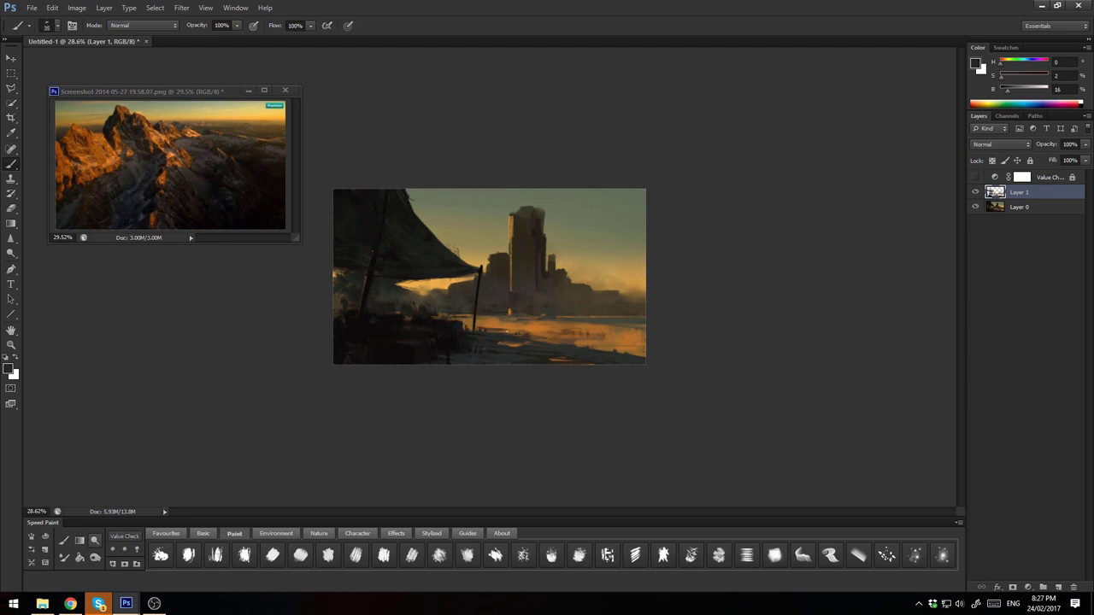
alt+click(474, 328)
alt+click(457, 318)
alt+click(399, 309)
key(bracketright)
key(bracketright)
key(bracketright)
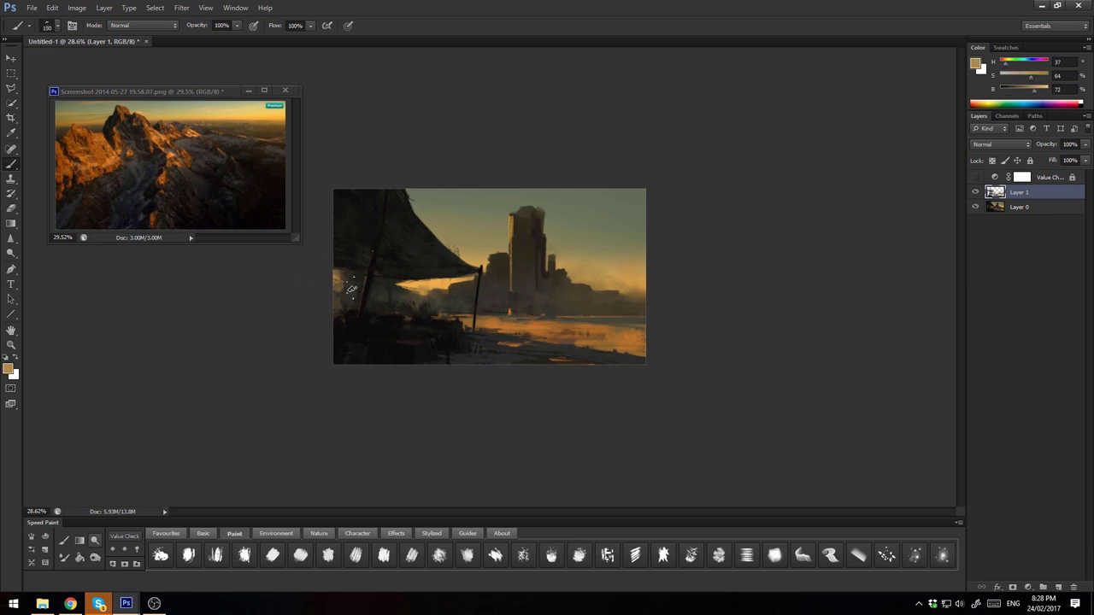
alt+click(349, 271)
alt+click(375, 267)
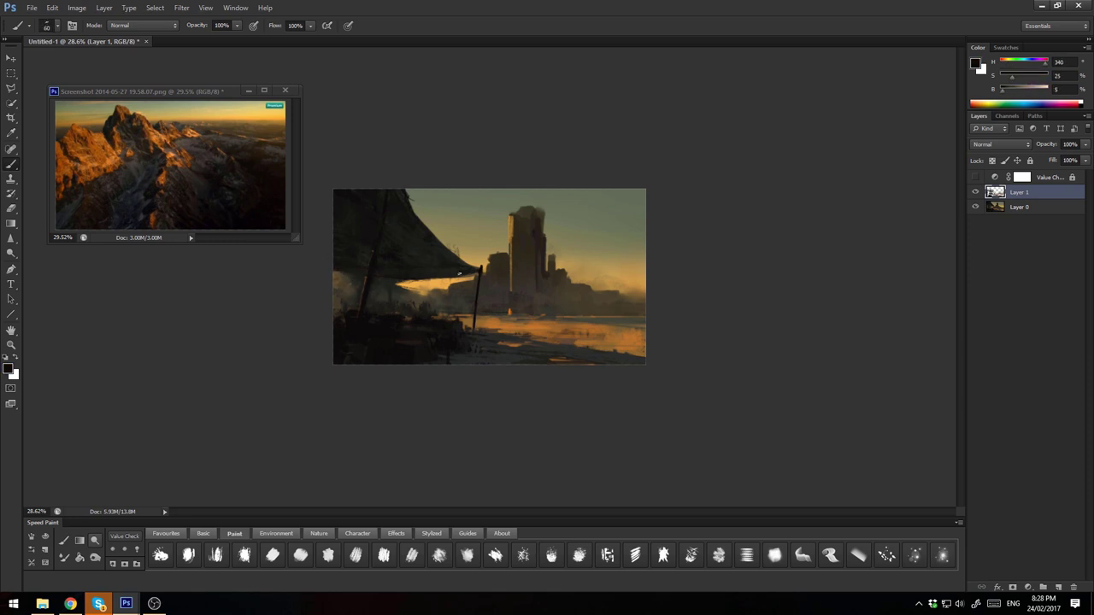
key(bracketleft)
key(bracketleft)
Paint small dark figures and clutter under the canopy with a 40–90 brush, adding light orange touches
alt+click(392, 291)
alt+click(343, 285)
alt+click(335, 287)
alt+click(352, 285)
alt+click(441, 318)
key(bracketright)
key(bracketright)
click(523, 555)
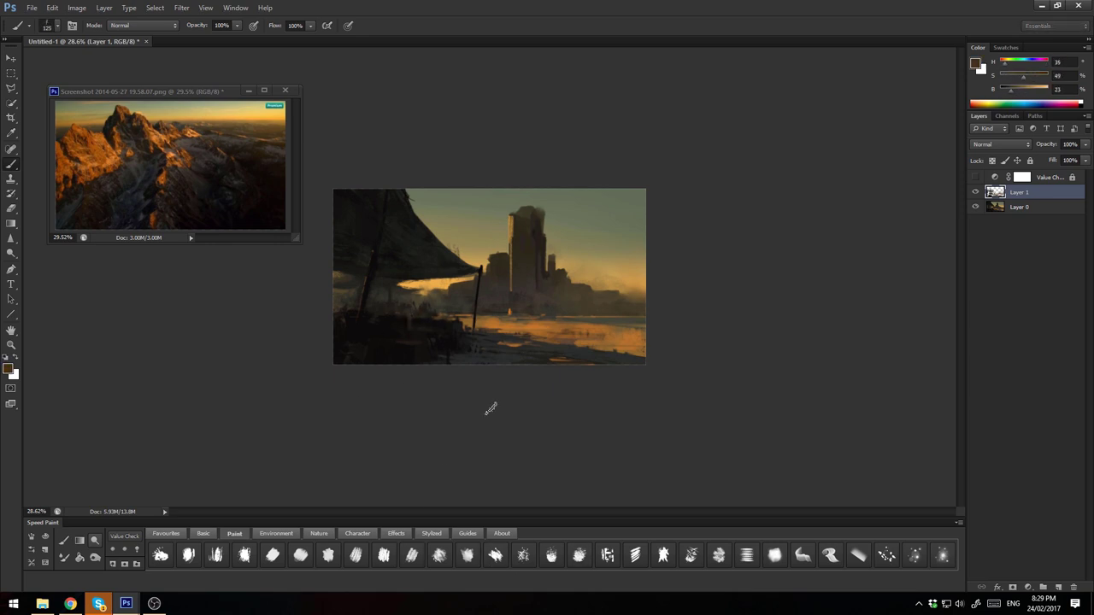
key(bracketleft)
key(bracketleft)
alt+click(388, 311)
key(bracketright)
key(bracketright)
key(bracketright)
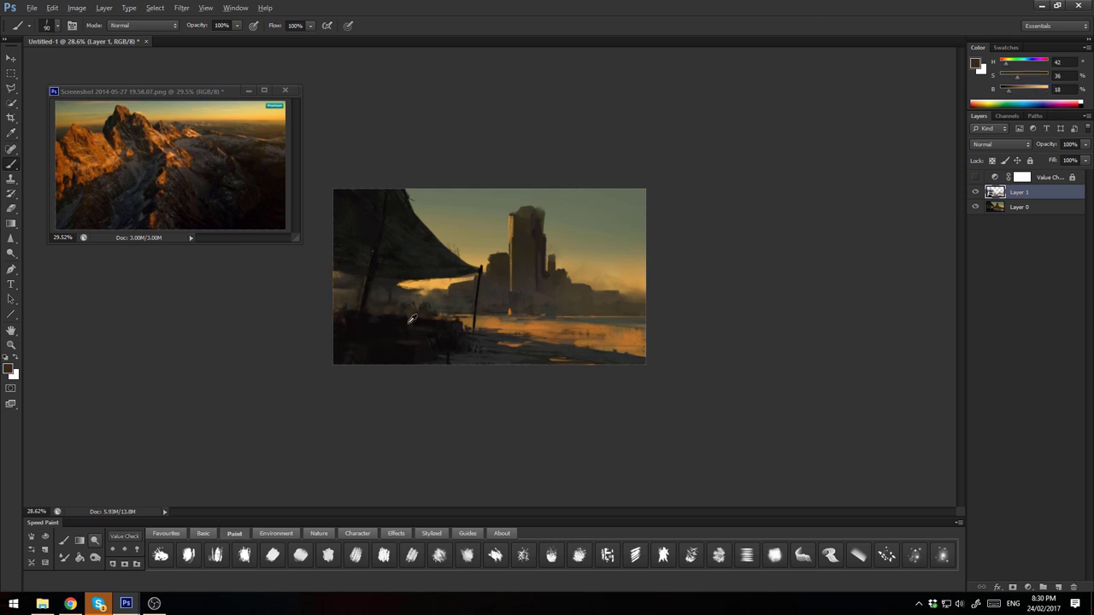
Add warm brown and saturated orange strokes sampled from the reference photo under the tent
alt+click(540, 303)
alt+click(557, 317)
alt+click(135, 139)
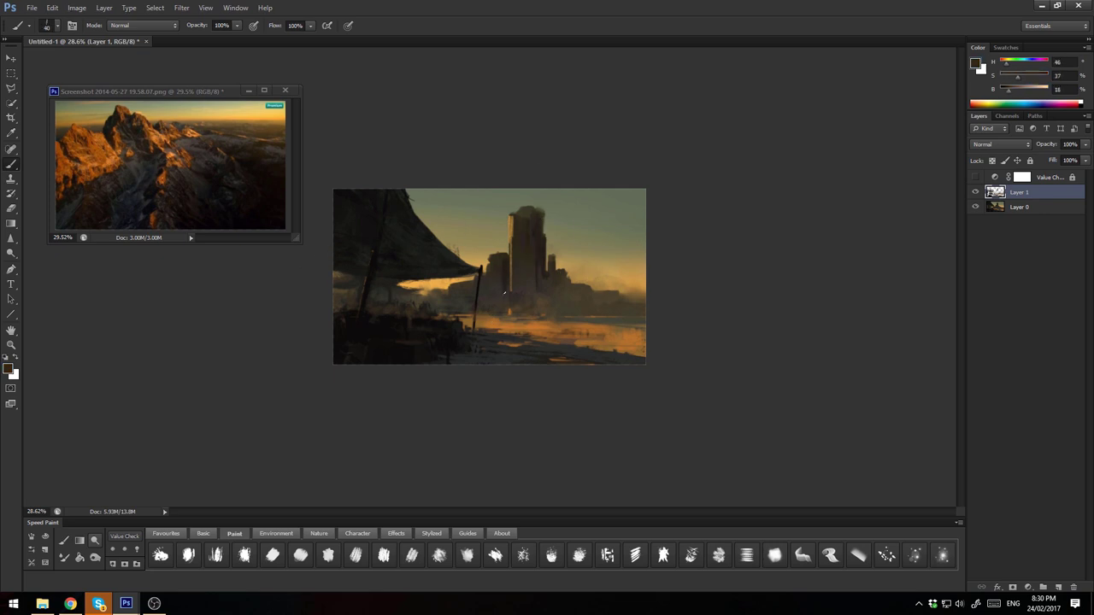
alt+click(522, 325)
alt+click(151, 121)
alt+click(142, 107)
drag(491, 256, 489, 288)
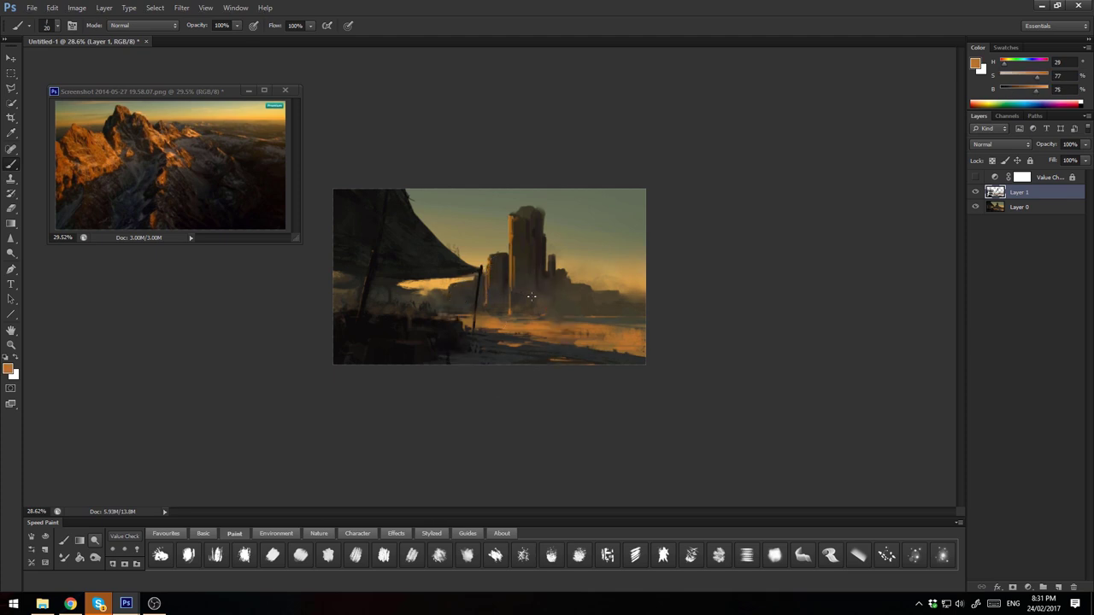
Close the mountain reference screenshot and dismiss its save prompt
click(284, 89)
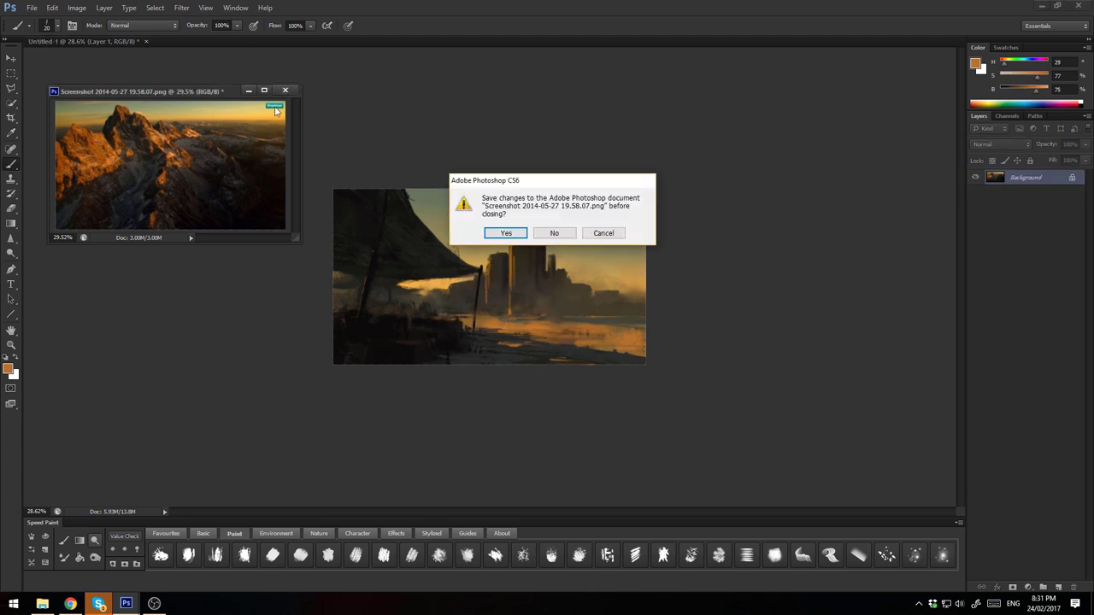
click(549, 300)
key(ctrl+alt+s)
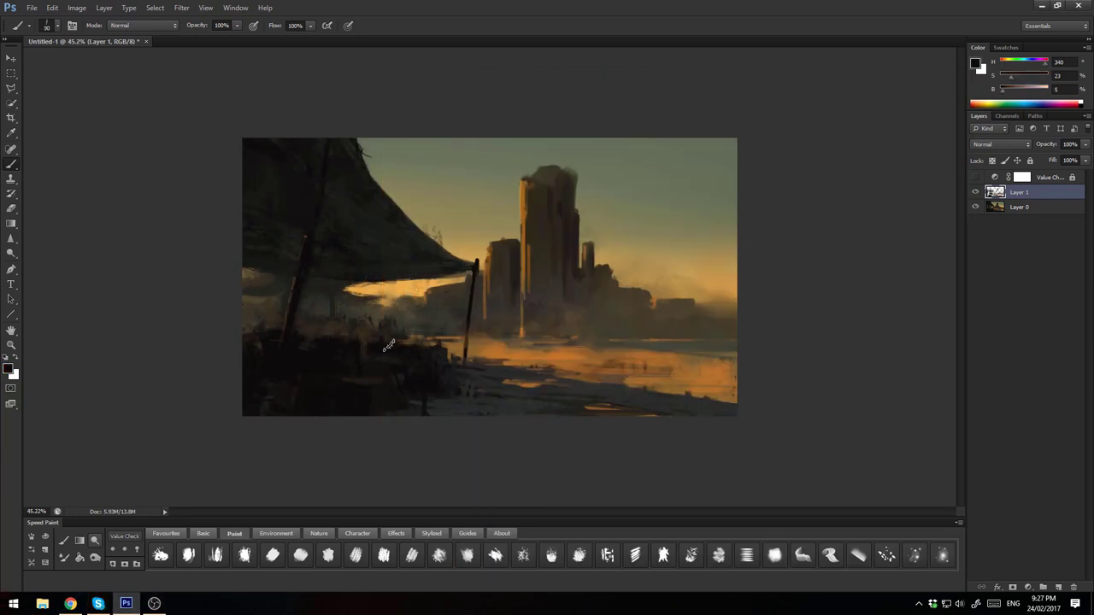
Lay near-black and dark grey tones along the foreground shoreline, then use a small brush size
alt+click(446, 357)
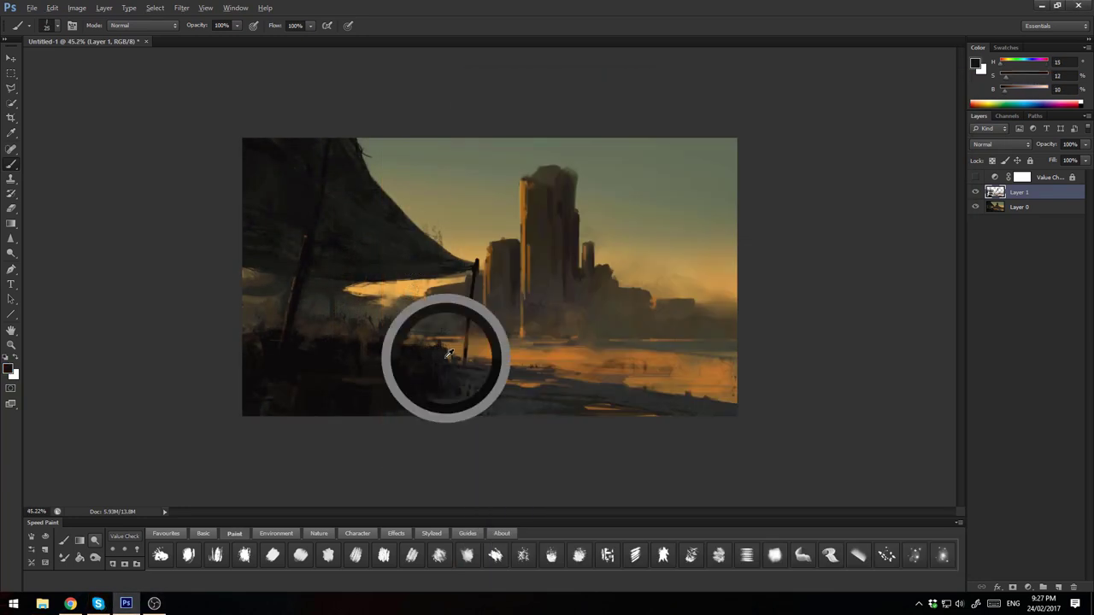
alt+click(446, 369)
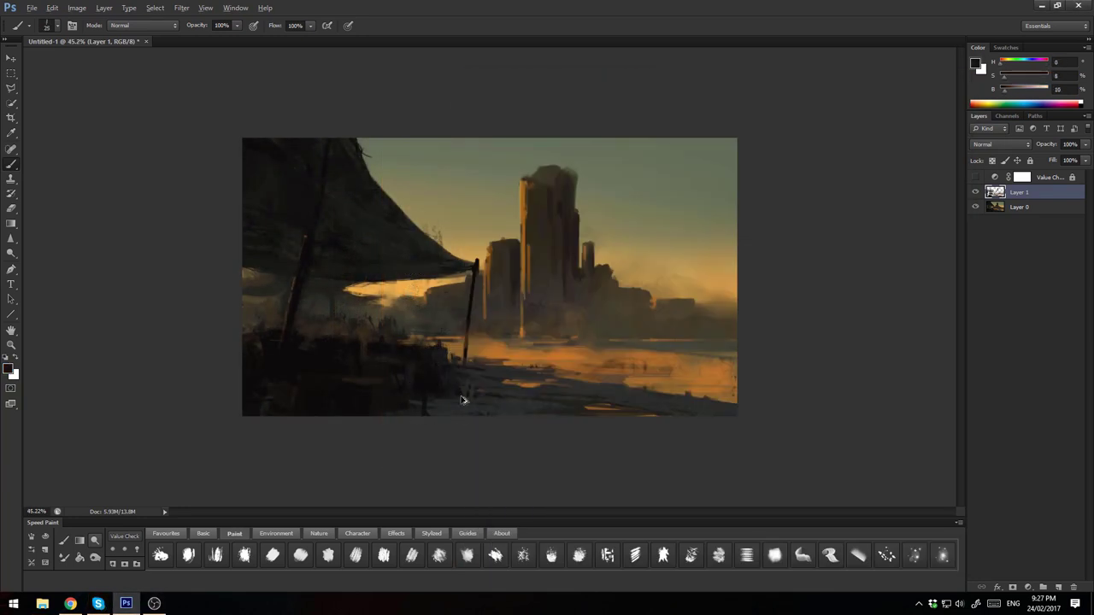
alt+click(441, 390)
alt+click(389, 391)
alt+click(494, 398)
alt+click(712, 398)
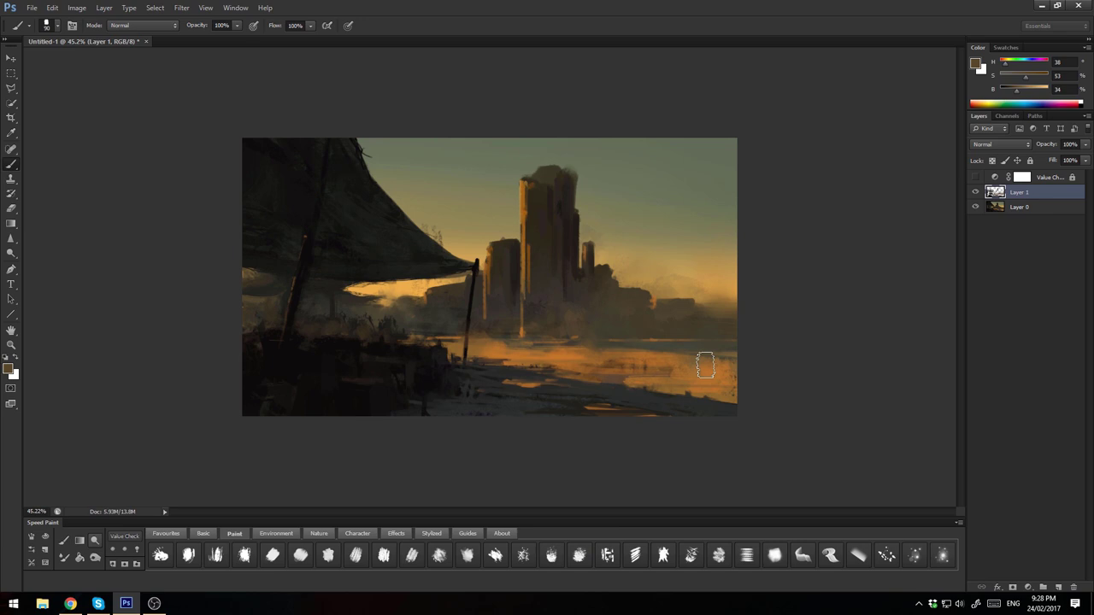
click(742, 563)
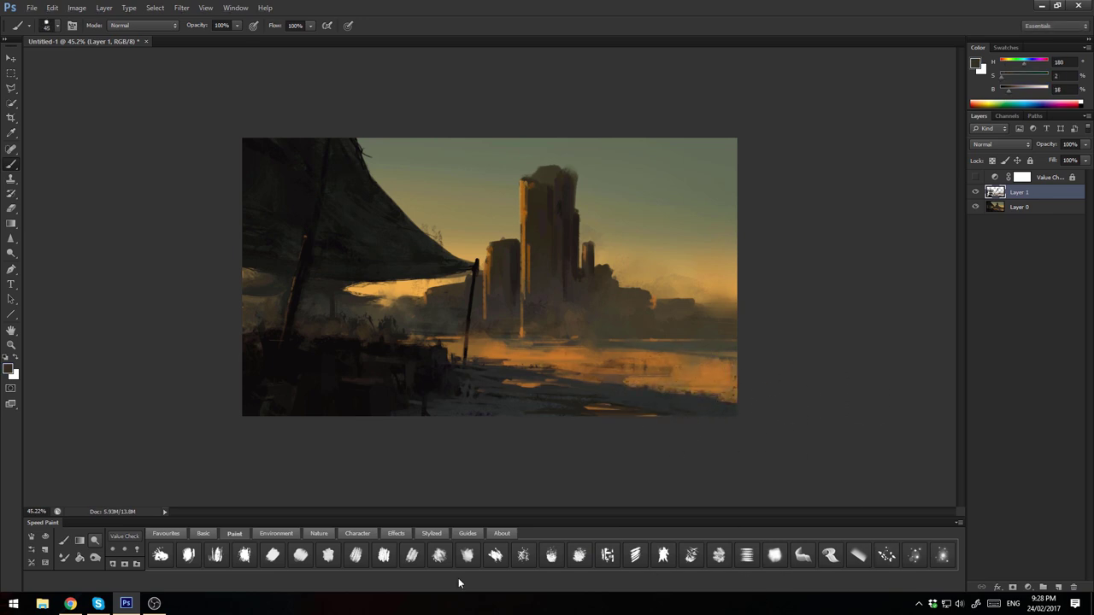
Brighten the sunlit shoreline with warm brown strokes using a different painting brush
alt+click(694, 352)
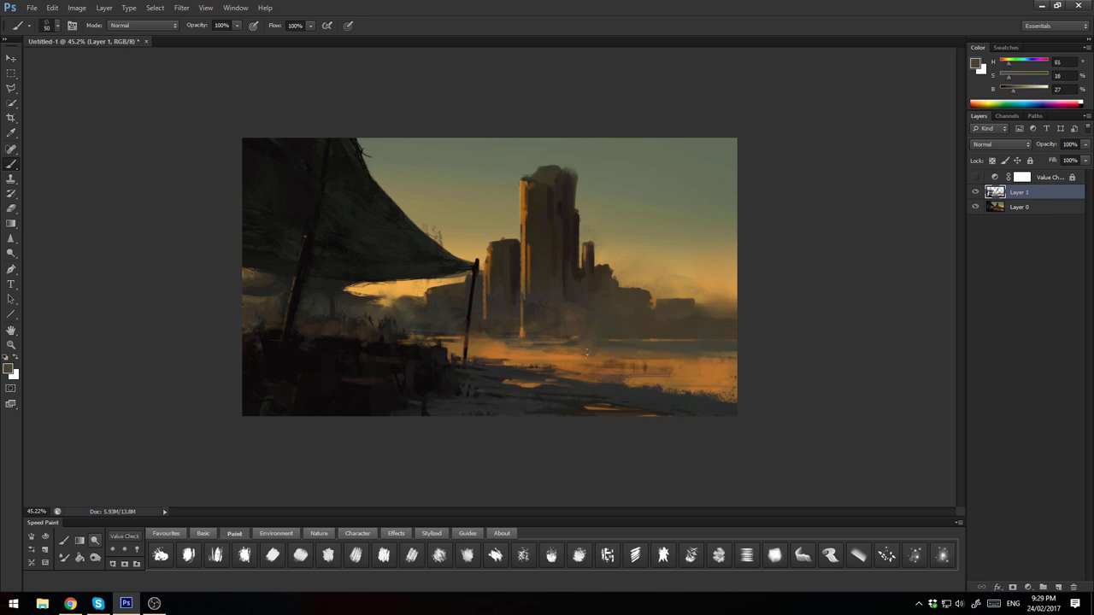
alt+click(510, 350)
alt+click(469, 349)
click(412, 555)
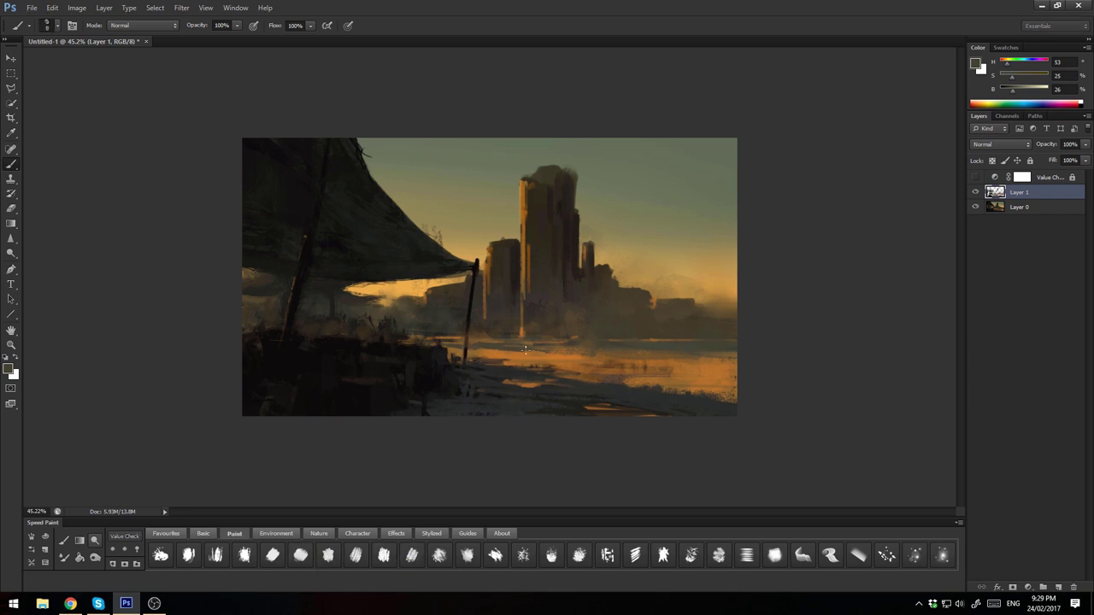
alt+click(650, 354)
alt+click(702, 357)
Paint a bright orange stroke along the shoreline and check the composition mirrored
drag(736, 345, 620, 345)
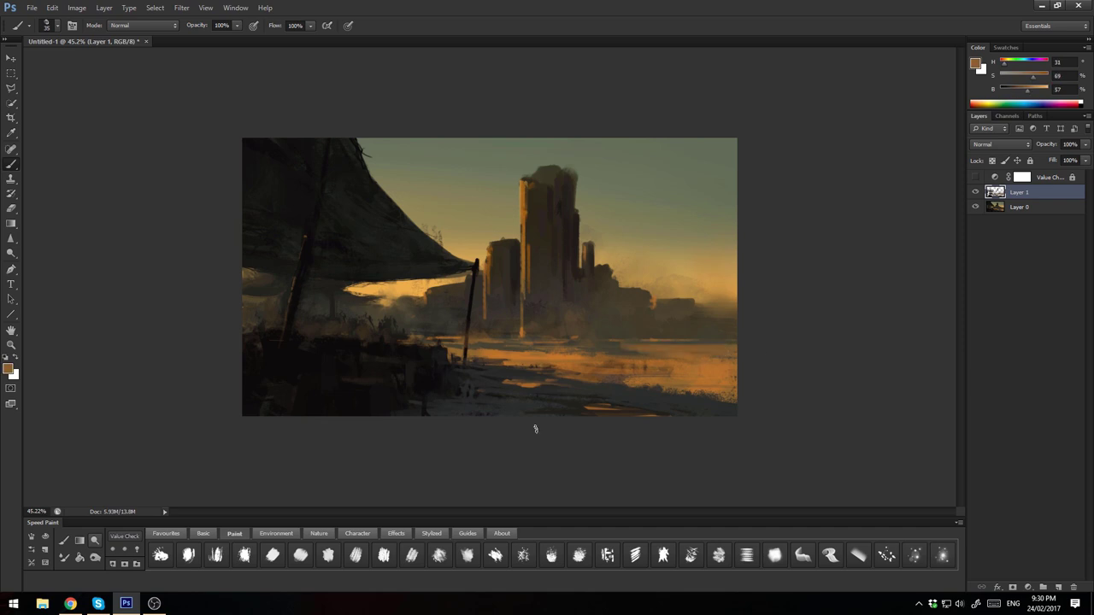
key(h)
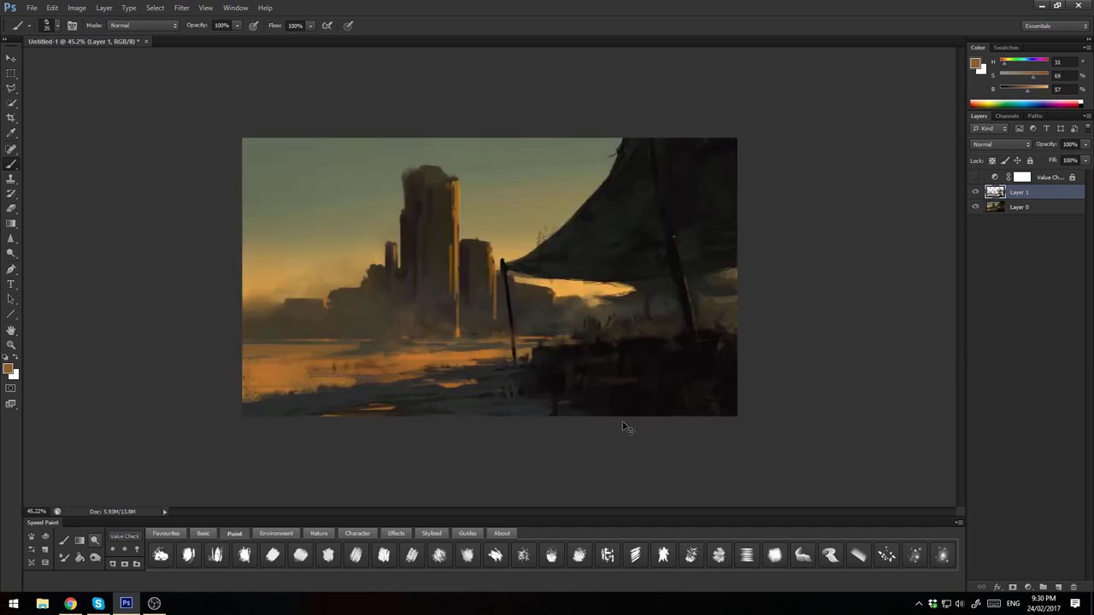
key(h)
Add a short dark stroke and orange strokes along the lower-right shore
alt+click(663, 390)
drag(610, 373, 560, 376)
alt+click(681, 395)
drag(681, 395, 731, 400)
alt+click(709, 393)
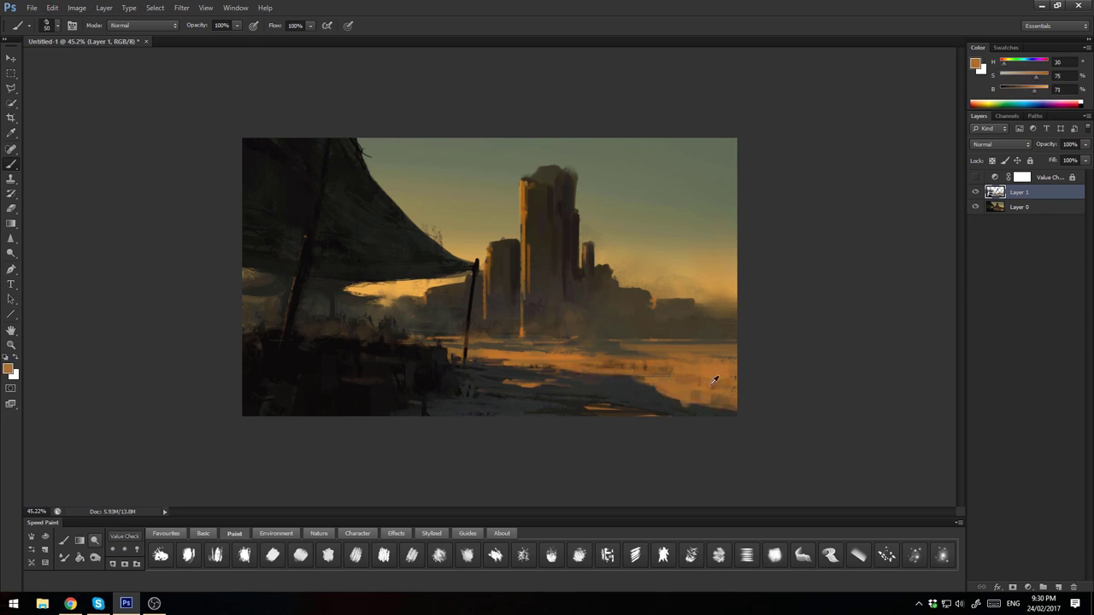
alt+click(700, 384)
alt+click(699, 410)
Add pale orange highlights on the lit ground beneath the canopy's far-left underside
alt+click(519, 357)
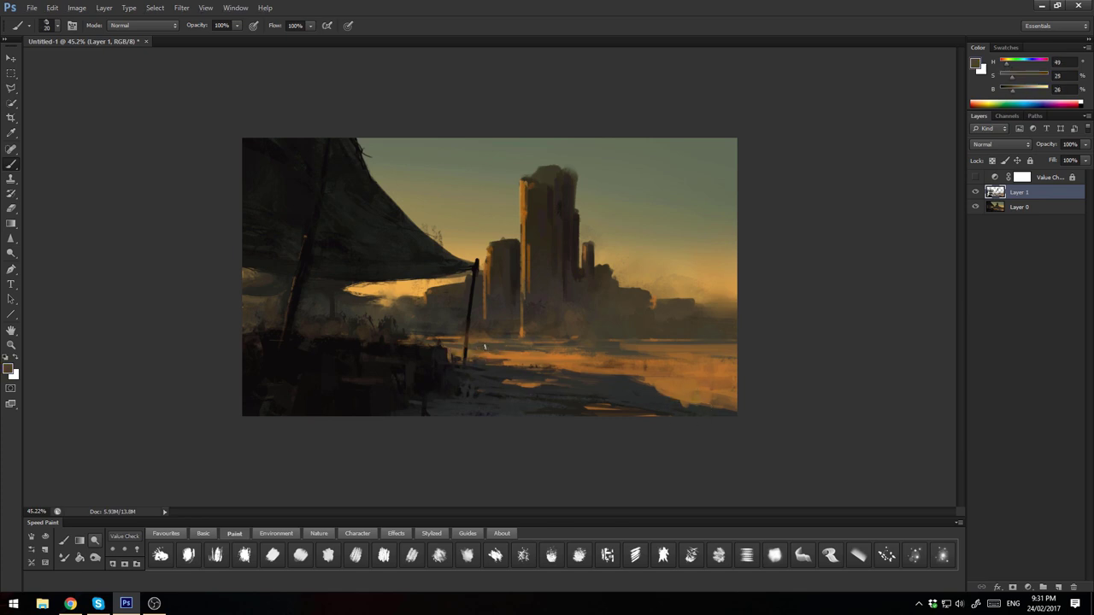
alt+click(504, 347)
alt+click(633, 357)
alt+click(453, 338)
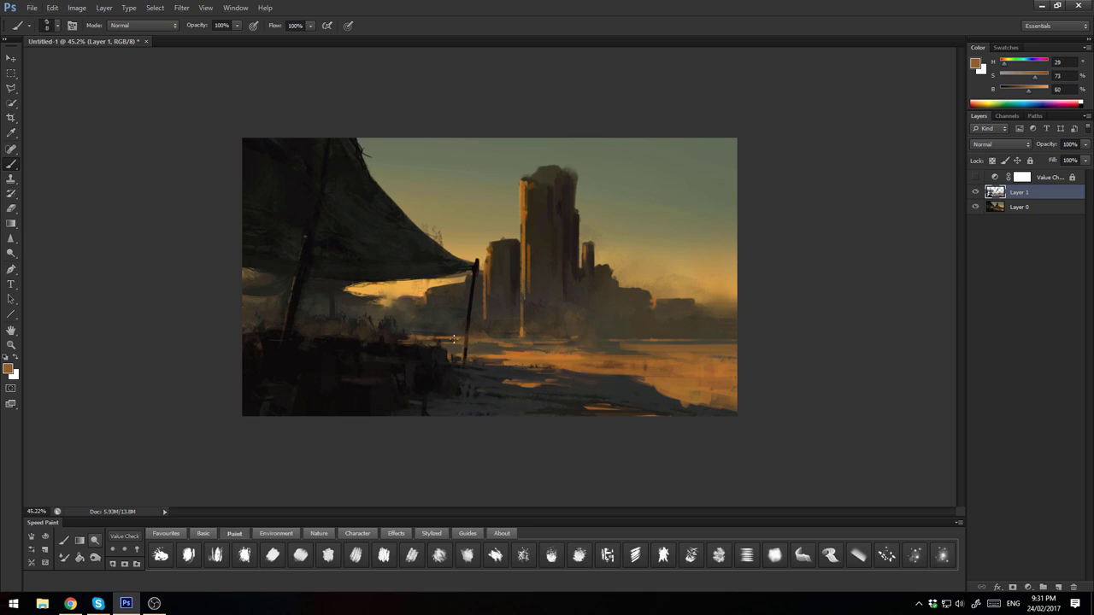
alt+click(375, 325)
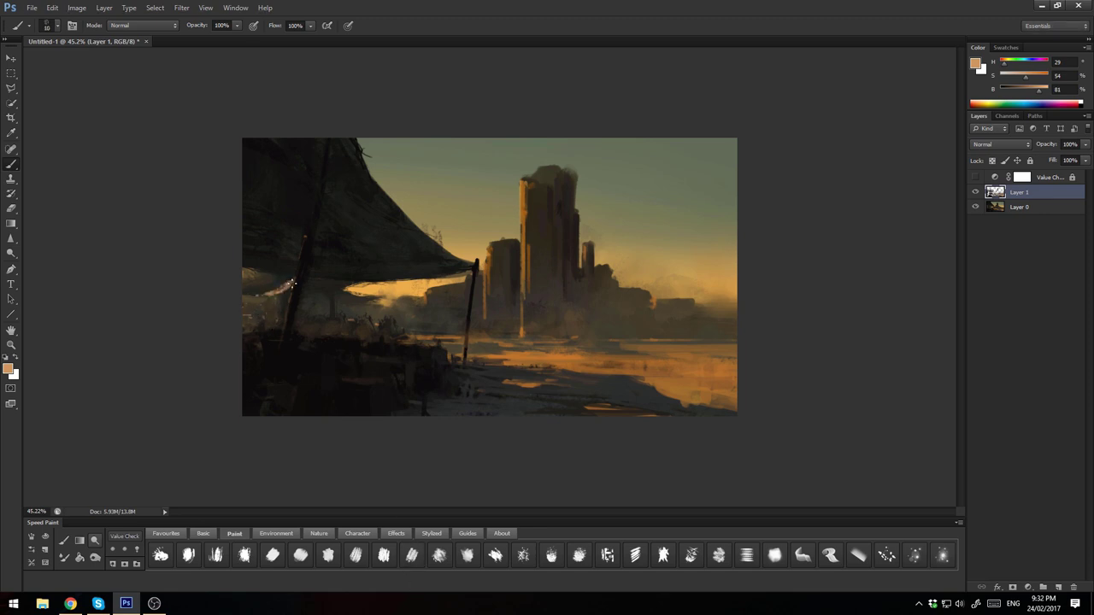
alt+click(267, 289)
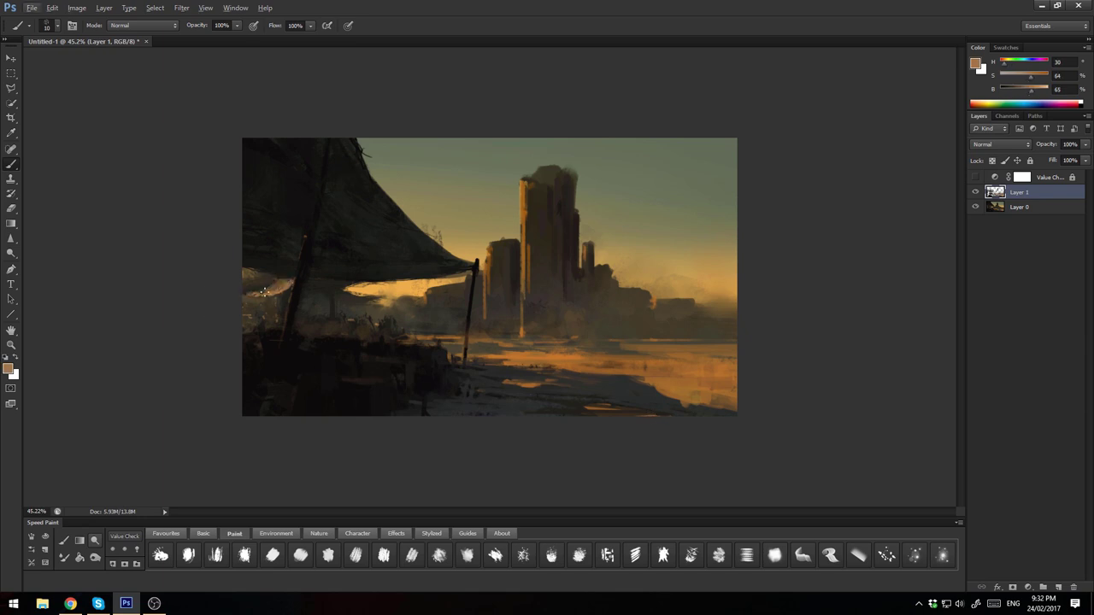
Mix a bright orange-brown paint colour from the tent edge and slightly shrink the brush
click(1041, 89)
alt+click(267, 288)
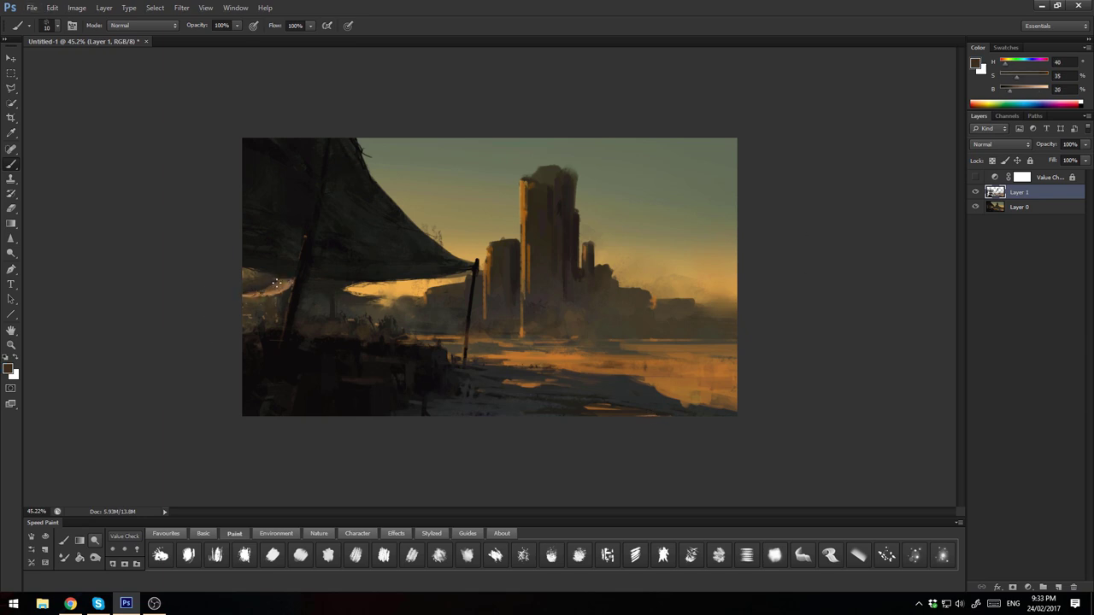
alt+click(256, 367)
alt+click(276, 283)
alt+click(278, 289)
alt+click(400, 331)
key(bracketleft)
key(bracketleft)
Sample dark brown, tan and olive tones from the canvas near the left edge
alt+click(382, 343)
alt+click(386, 309)
alt+click(715, 312)
alt+click(255, 312)
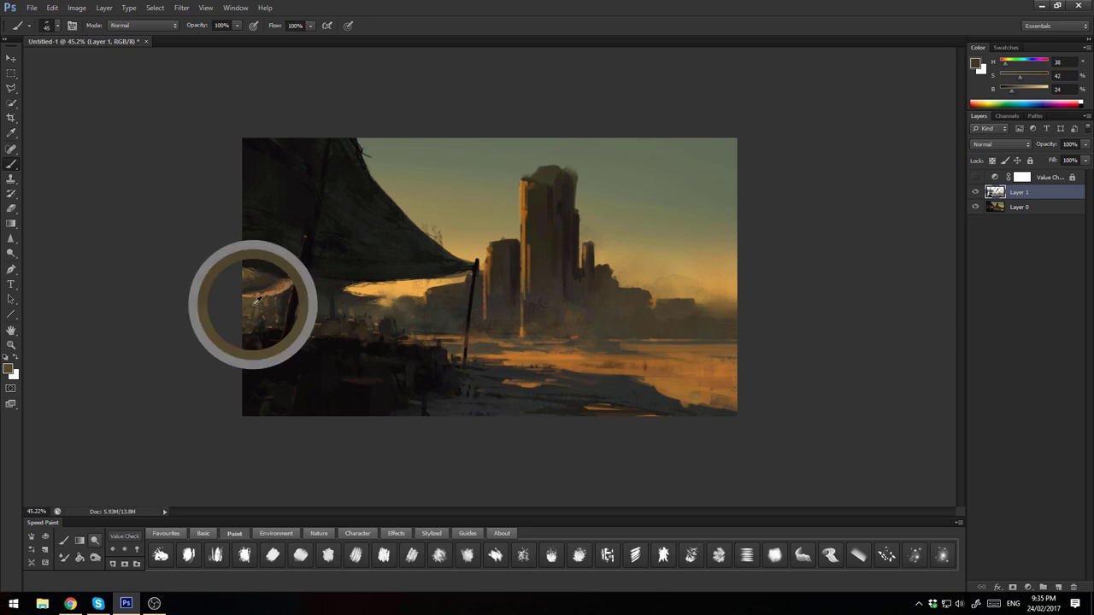
alt+click(256, 318)
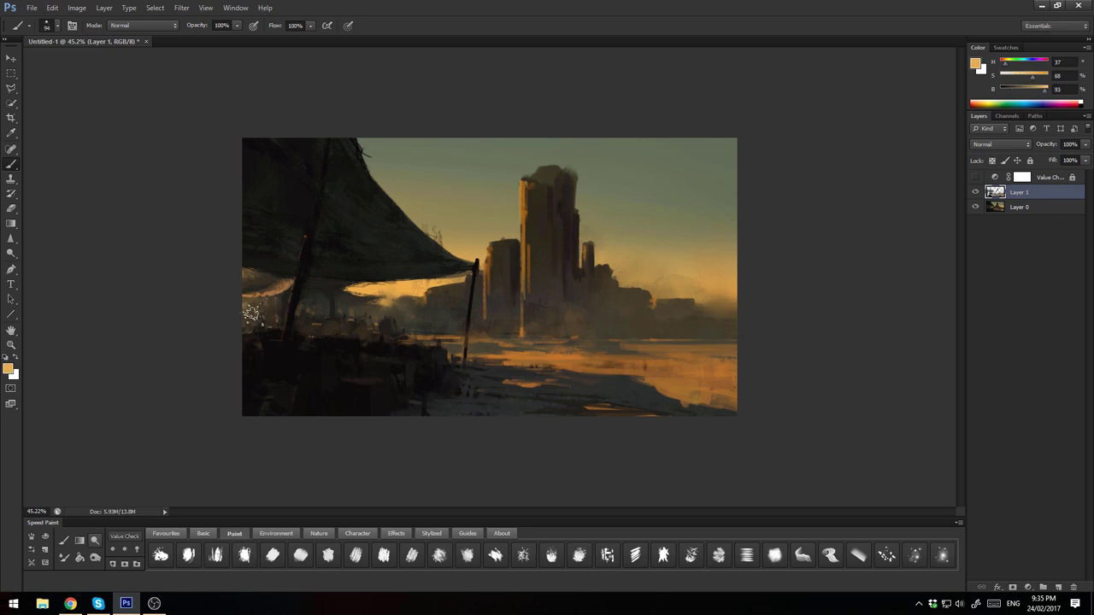
alt+click(245, 297)
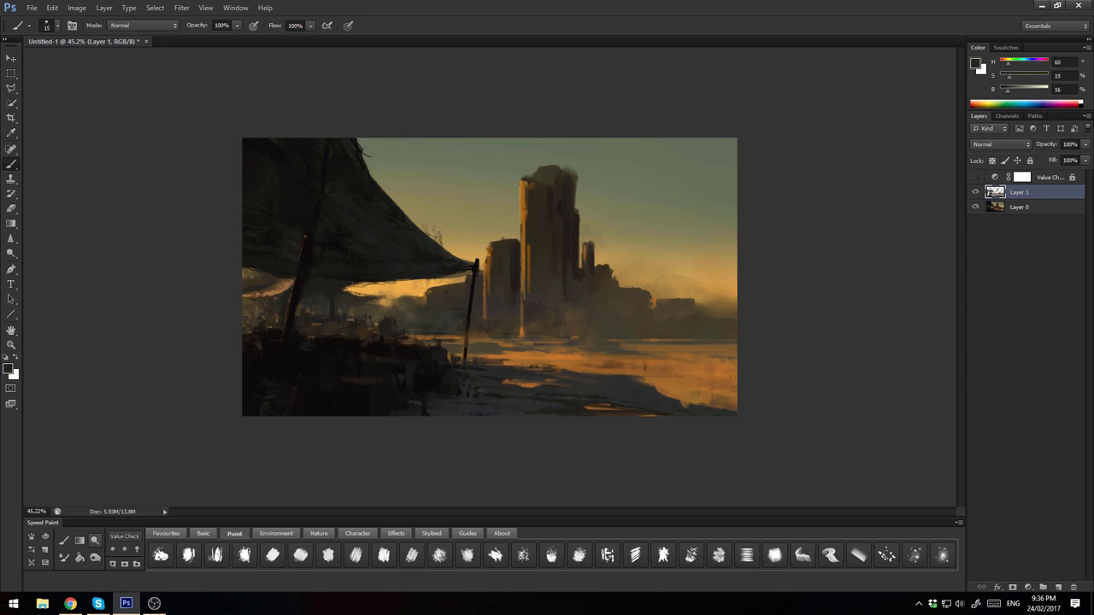
alt+click(280, 290)
Shift to a deeper orange-brown, sample darker browns and halve the brush to 30
click(1003, 71)
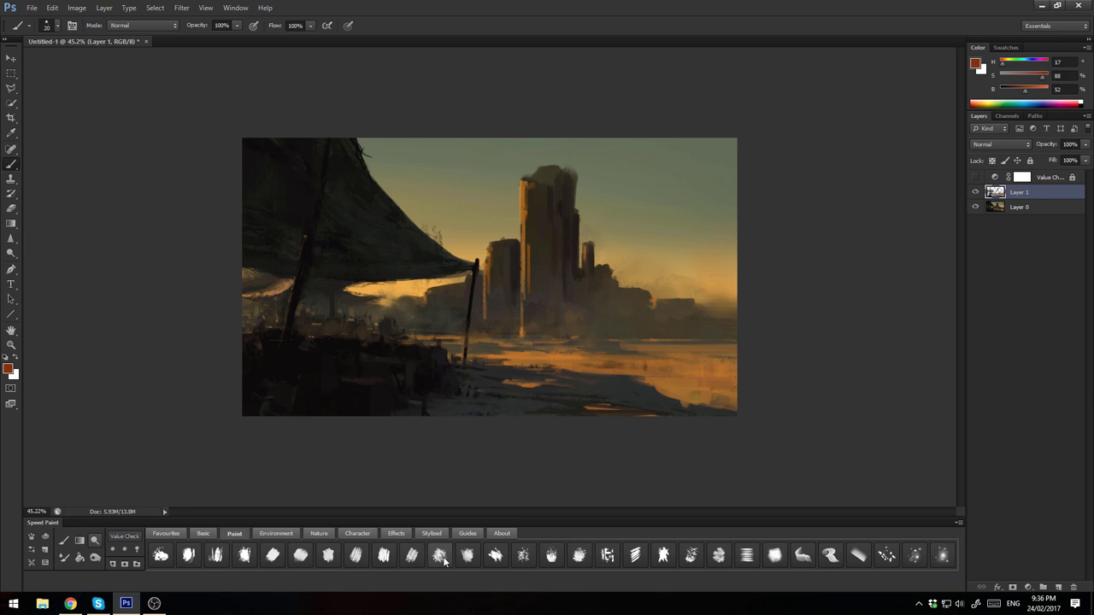
alt+click(286, 293)
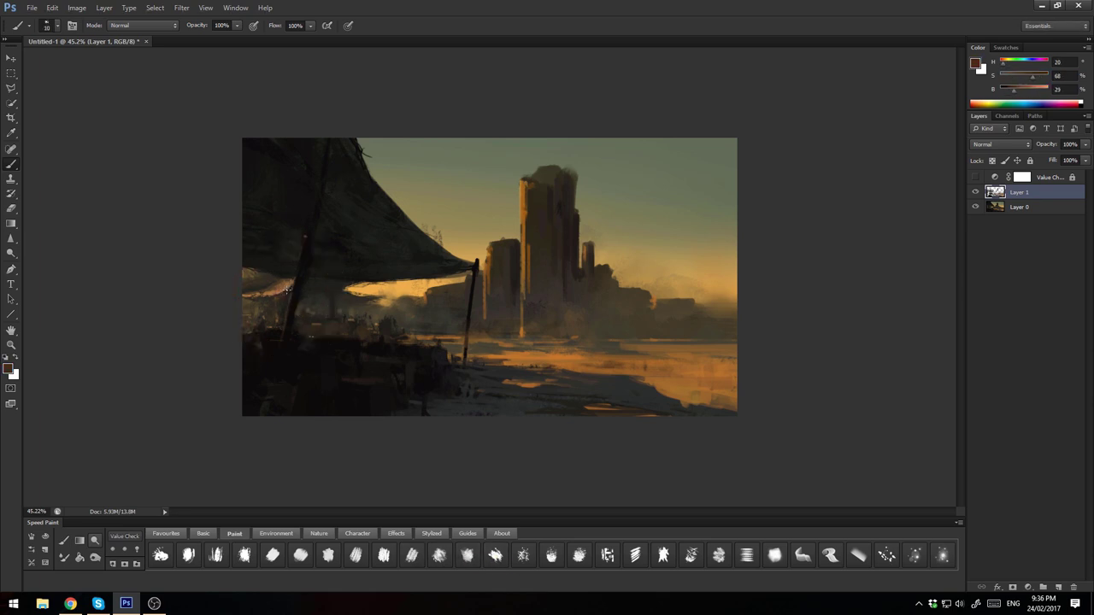
alt+click(285, 301)
alt+click(269, 299)
alt+click(290, 332)
key(bracketleft)
key(bracketleft)
key(bracketleft)
Paint a reddish-brown stroke under the awning with a 100 brush, then shrink it to 20
alt+click(316, 289)
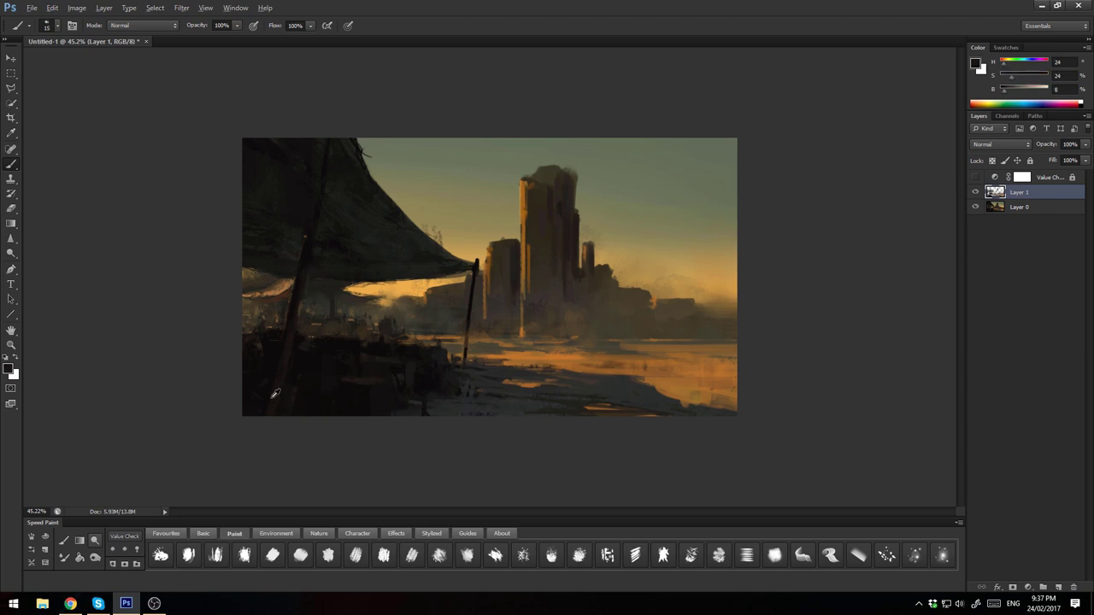
alt+click(270, 318)
key(bracketright)
key(bracketright)
key(bracketright)
mouse_move(293, 195)
mouse_down()
mouse_move(285, 254)
mouse_move(293, 206)
mouse_up()
alt+click(293, 206)
key(bracketleft)
key(bracketleft)
key(bracketleft)
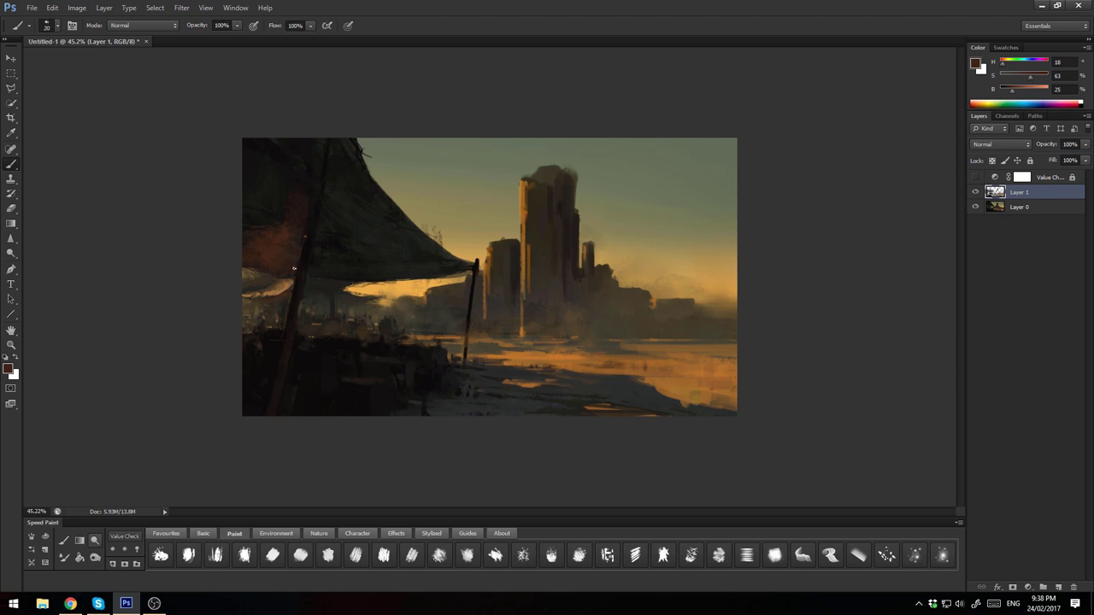
With the canvas mirrored, paint reddish-brown over the awning underside, then flip it back
key(h)
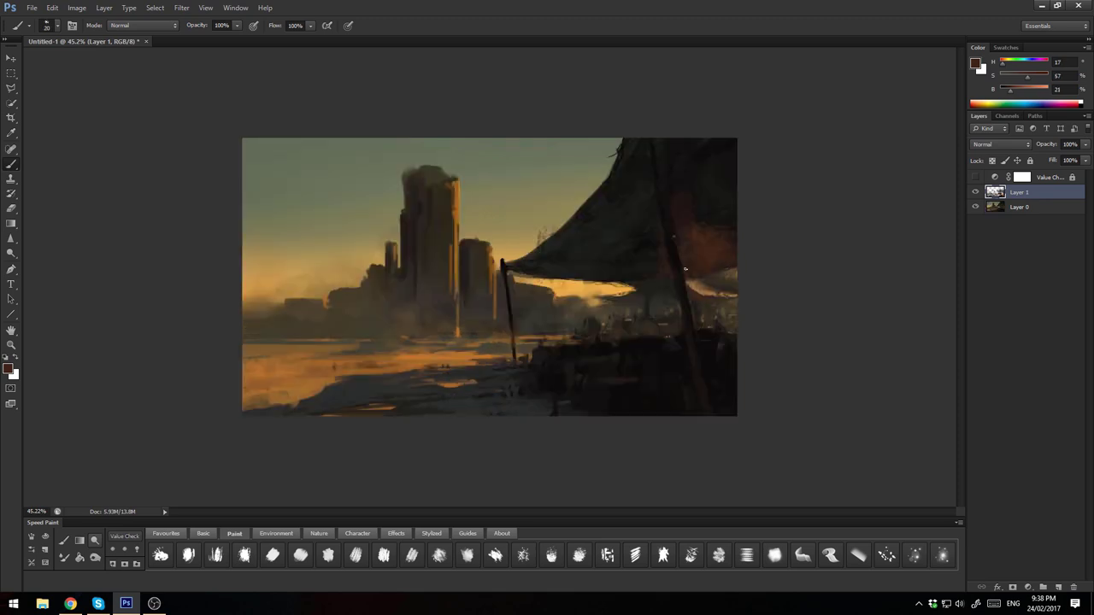
key(bracketright)
key(bracketright)
key(bracketright)
mouse_move(573, 261)
mouse_down()
mouse_move(654, 271)
mouse_move(593, 253)
mouse_up()
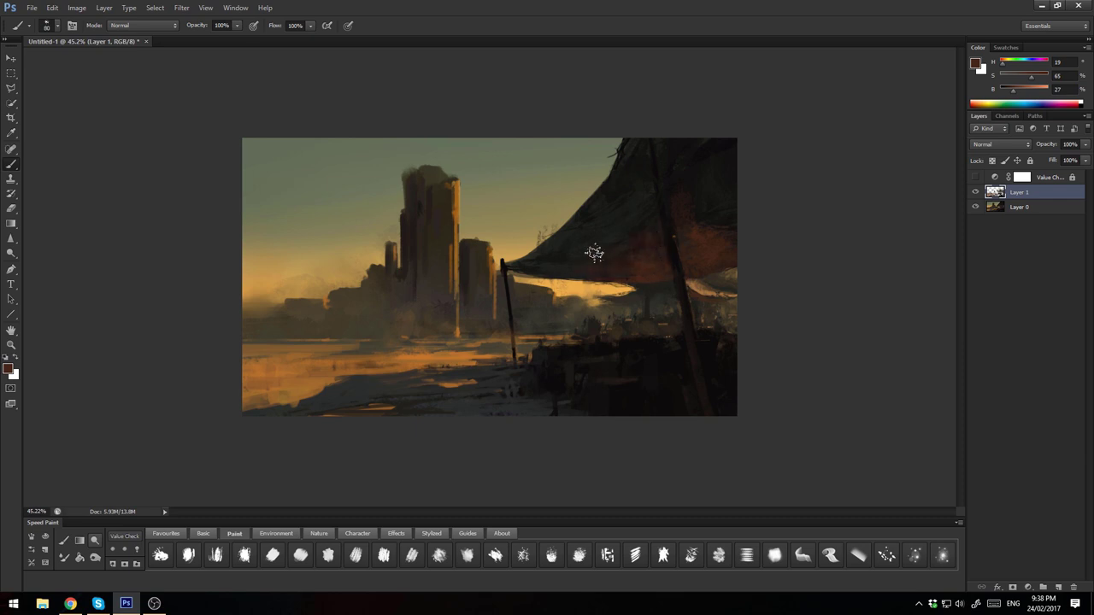
alt+click(735, 210)
alt+click(705, 214)
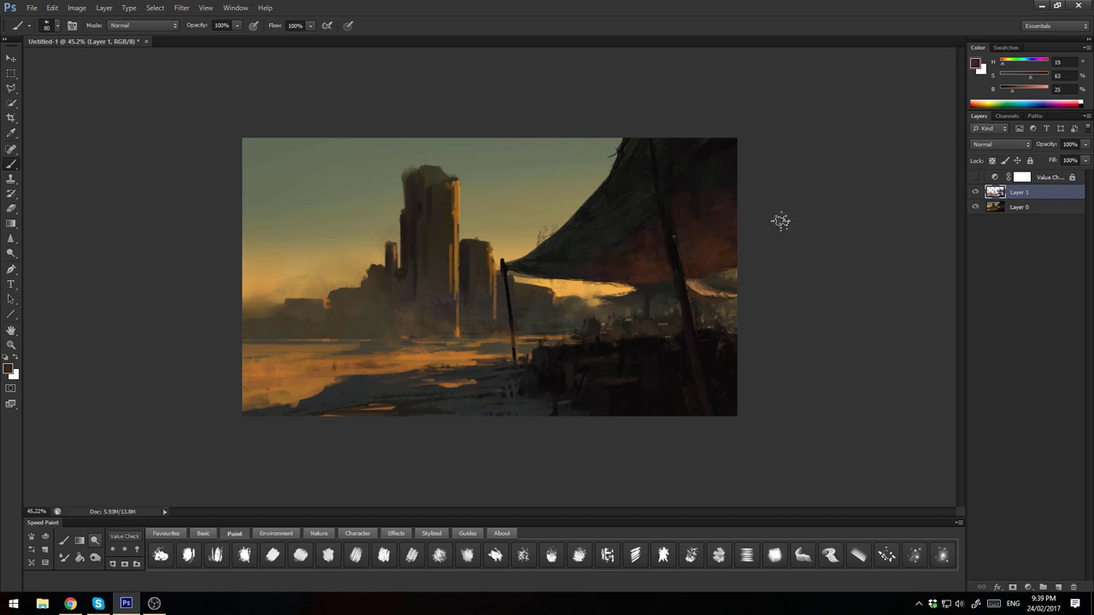
alt+click(653, 227)
alt+click(671, 274)
key(h)
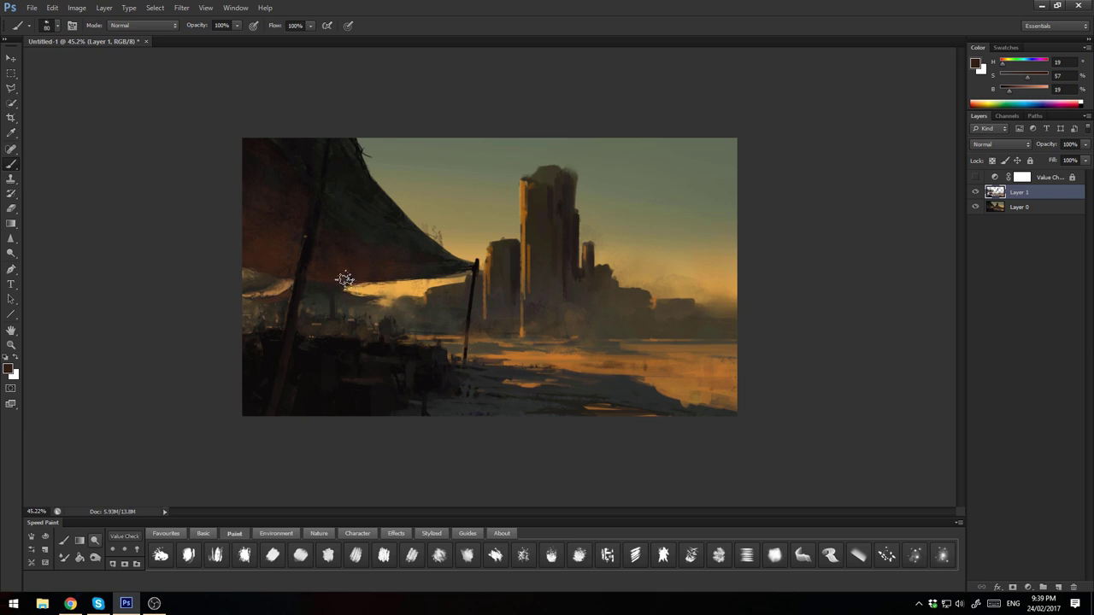
Darken the lit strip along the awning's edge with near-black and resample awning darks
alt+click(338, 267)
drag(342, 270, 464, 257)
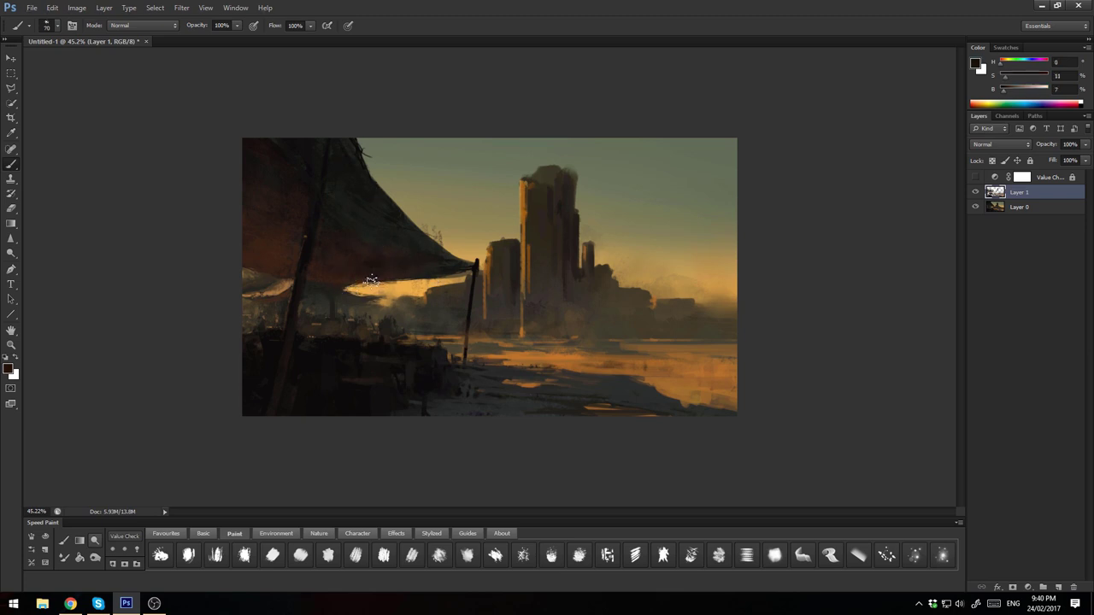
alt+click(382, 268)
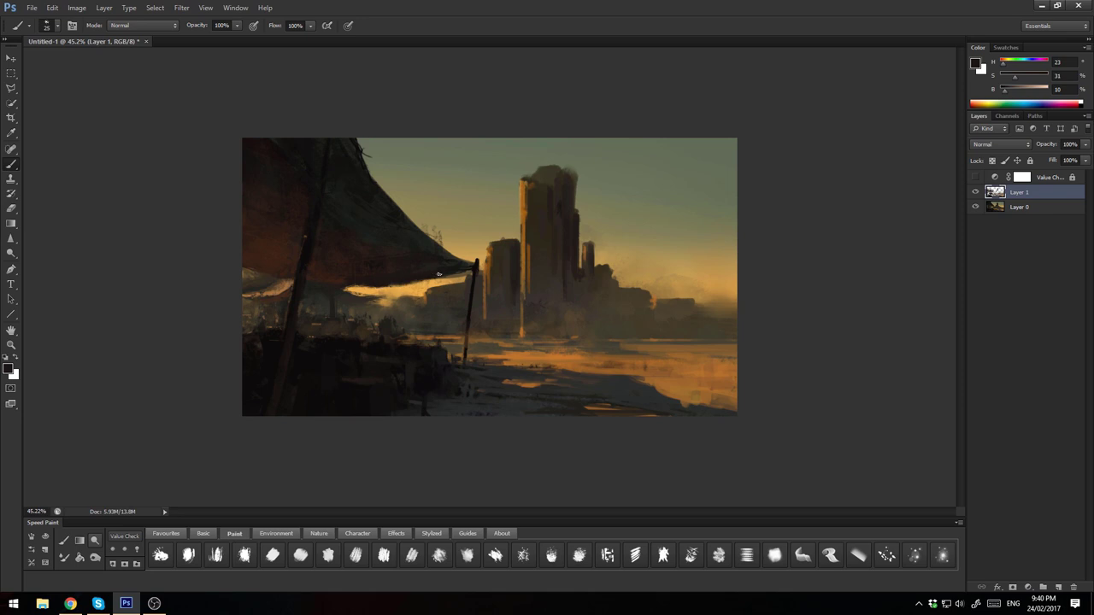
alt+click(380, 276)
alt+click(374, 323)
alt+click(302, 176)
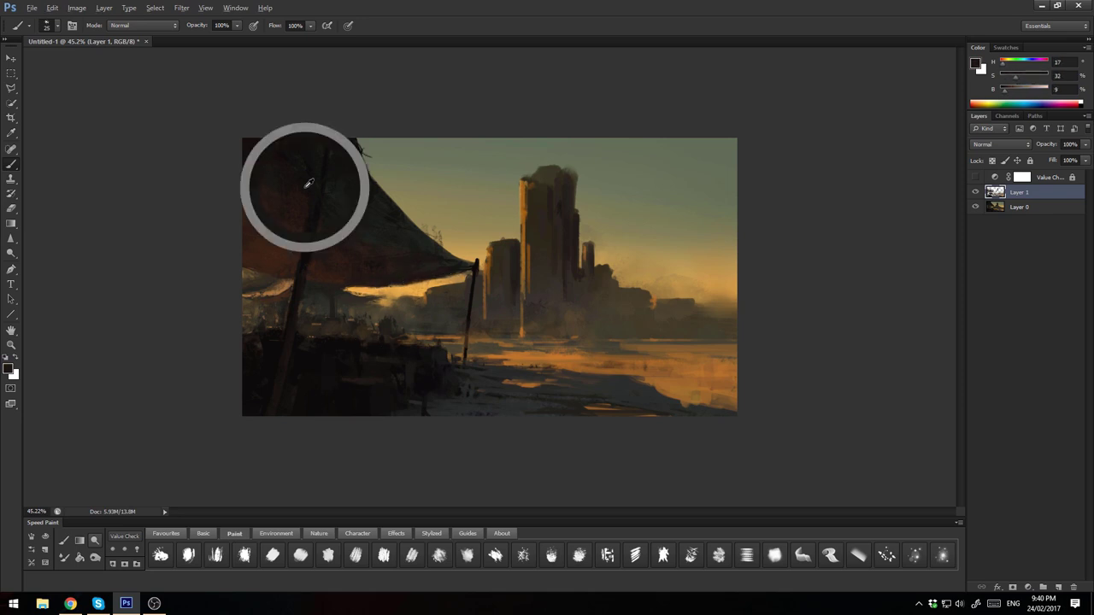
key(bracketright)
key(bracketright)
key(bracketright)
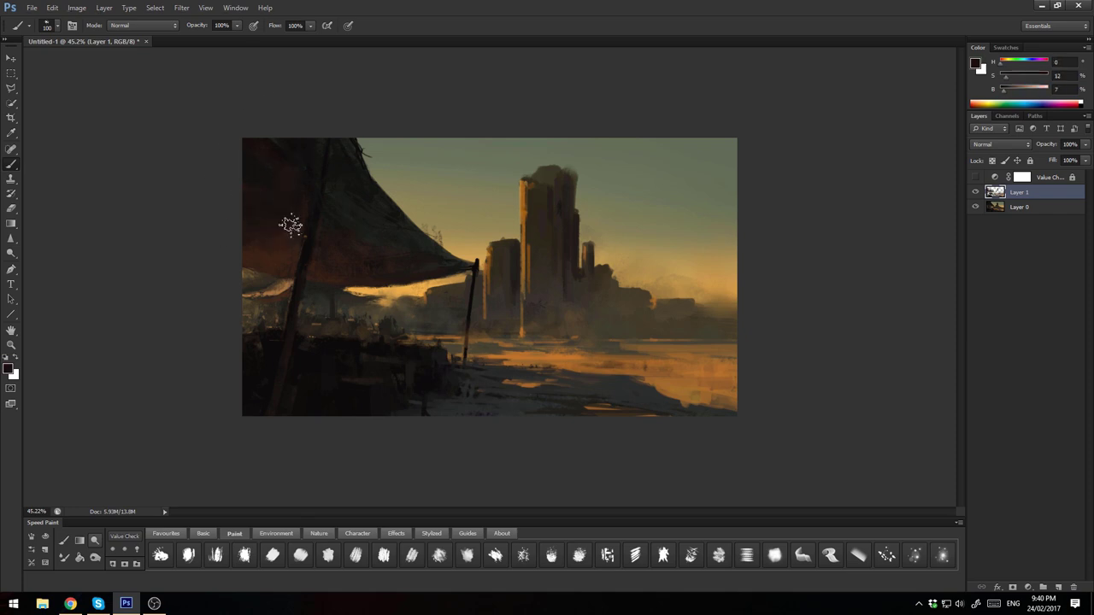
Mirror the canvas and save the painting as color.psd, replacing the existing file
key(h)
key(ctrl+s)
text(color)
key(Return)
key(Return)
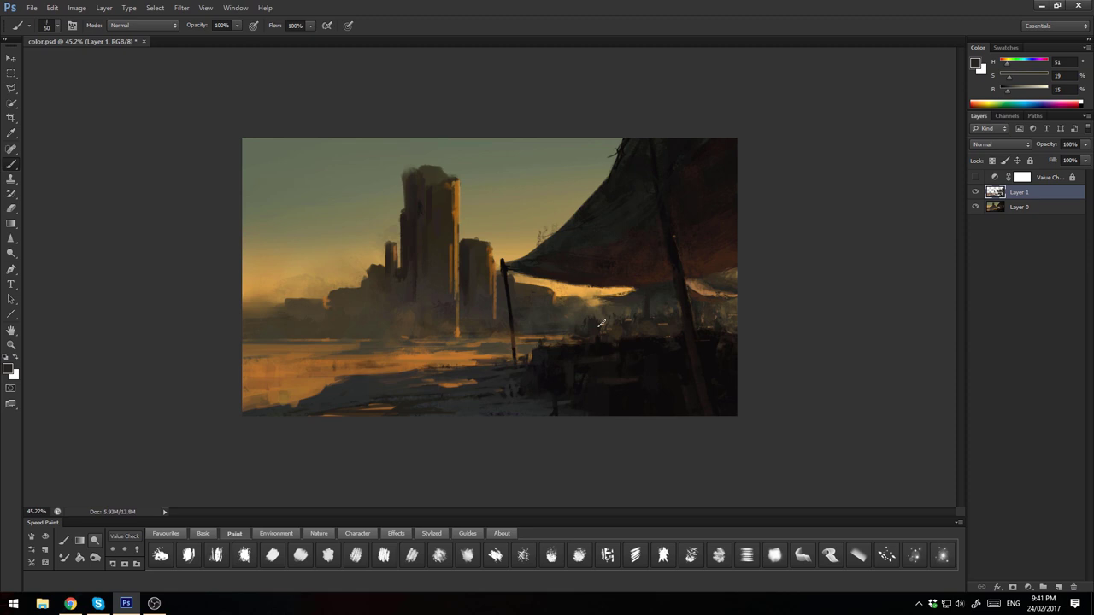
Sample ground browns and make a more saturated dark shadow tone
alt+click(618, 306)
alt+click(605, 317)
alt+click(605, 307)
alt+click(646, 261)
drag(1015, 76, 1030, 79)
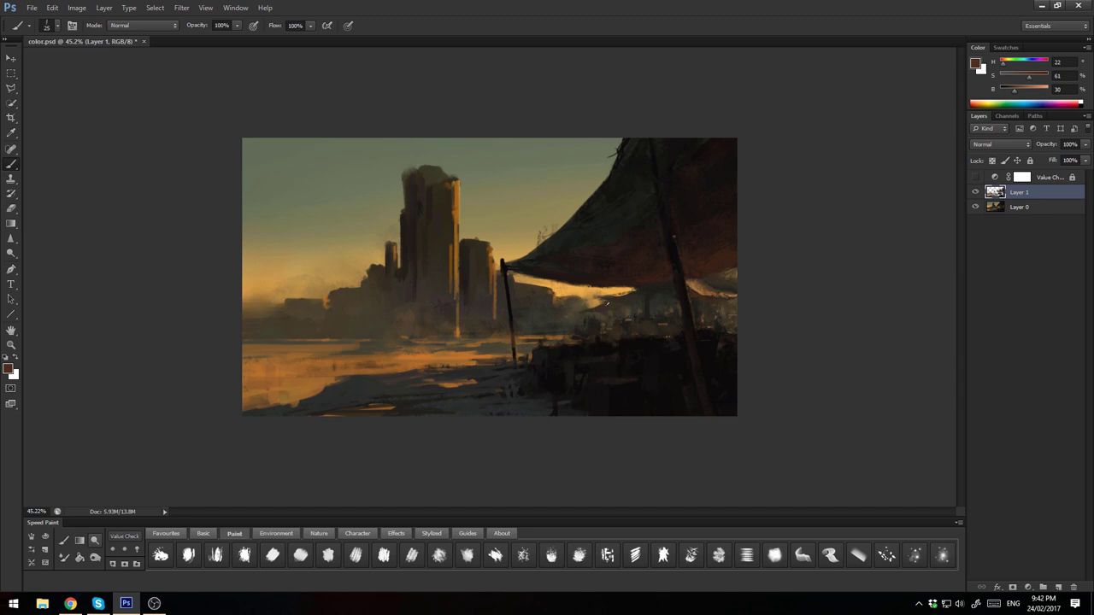
alt+click(664, 271)
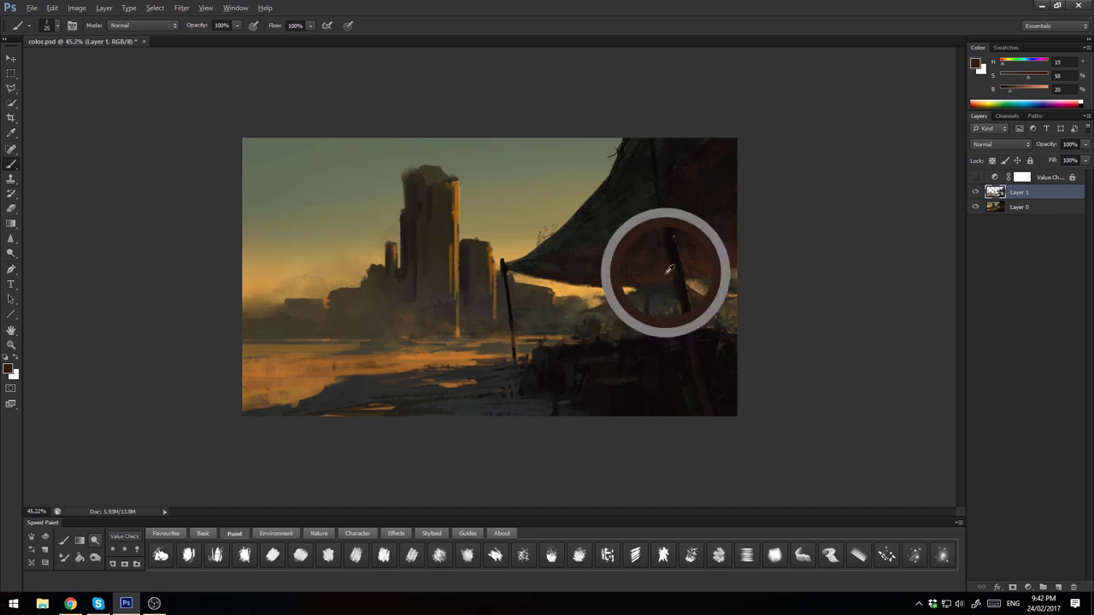
alt+click(520, 355)
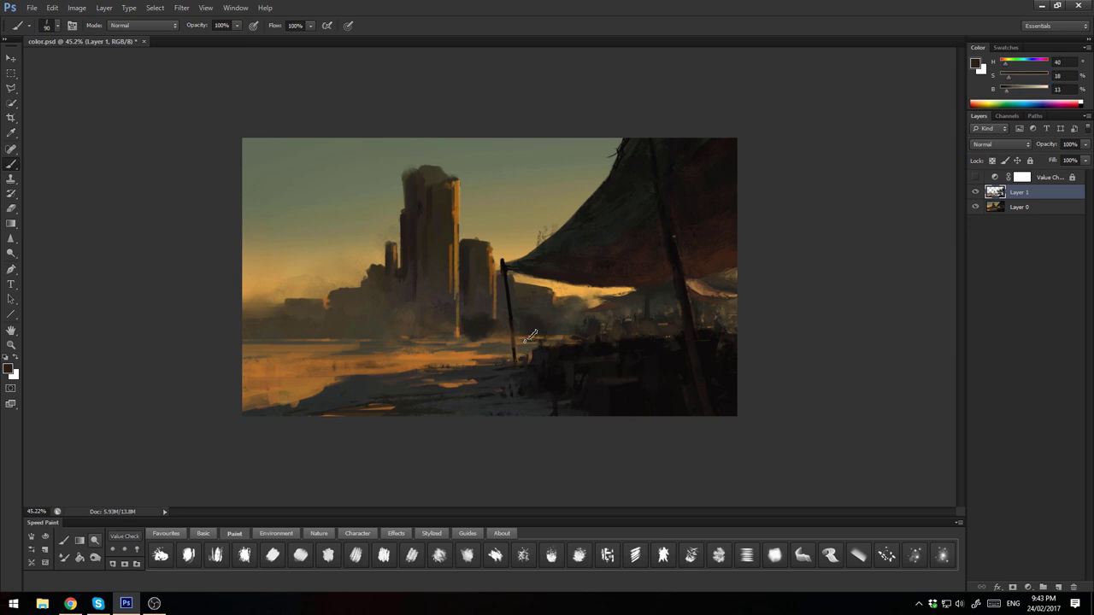
Brush dark shadow strokes along the ground beneath the buildings
drag(474, 332, 485, 336)
alt+click(483, 336)
alt+click(432, 331)
alt+click(390, 338)
drag(385, 331, 427, 309)
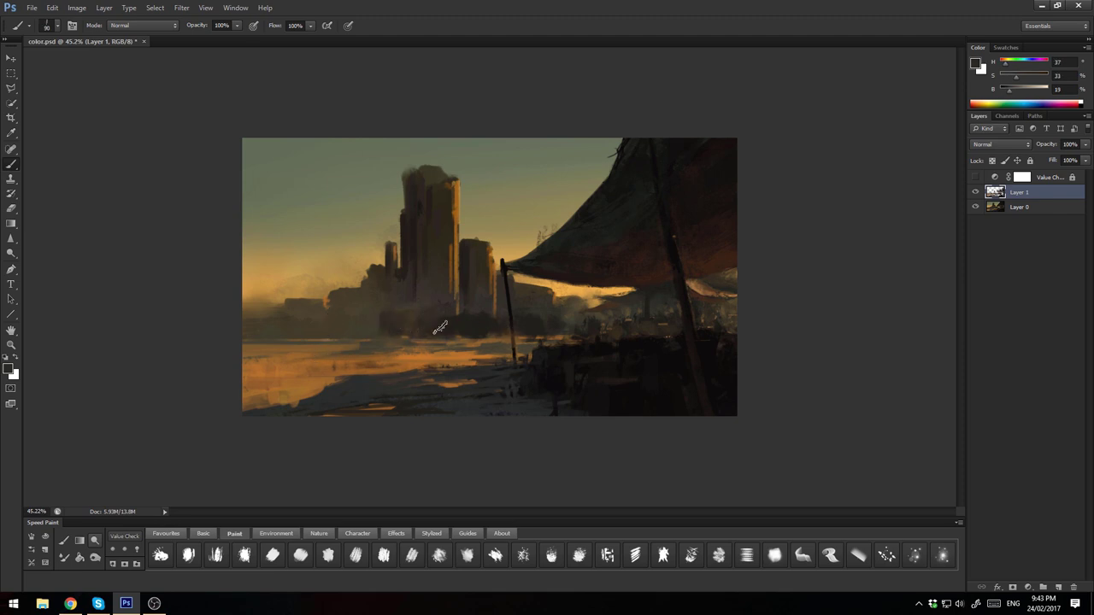
alt+click(332, 339)
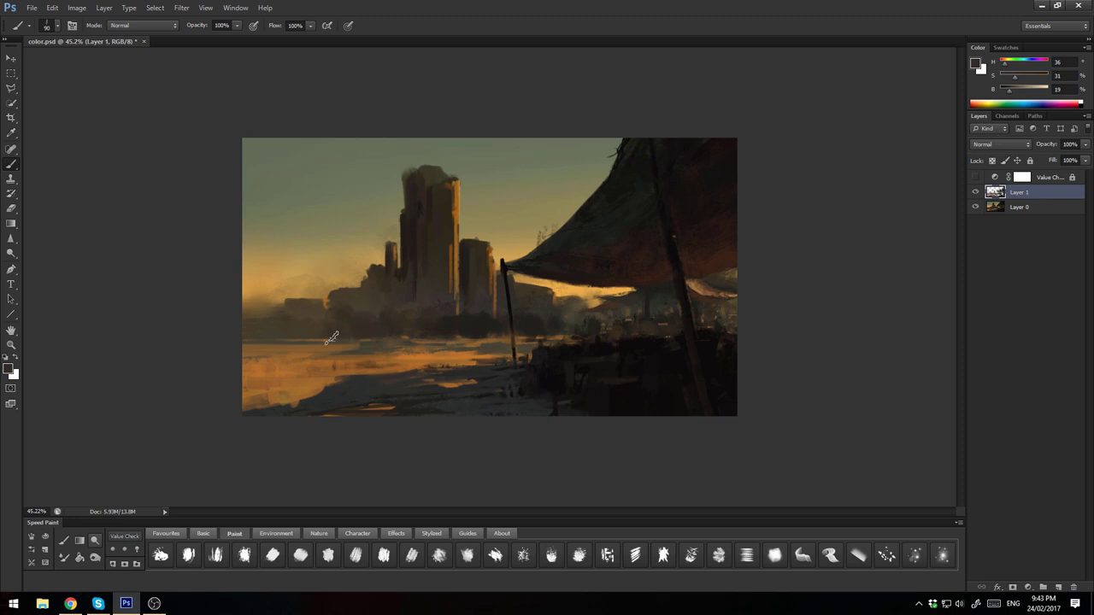
alt+click(469, 329)
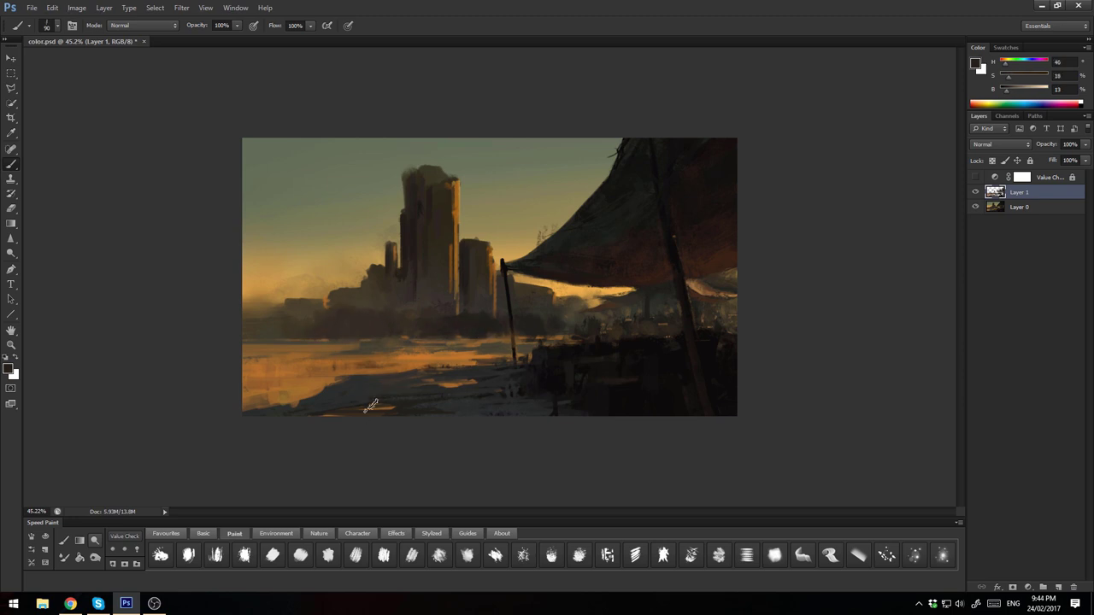
Turn a sampled beige into a darker muted green and set the brush size
alt+click(485, 324)
alt+click(505, 330)
drag(1005, 64, 1032, 90)
drag(1026, 77, 1014, 80)
alt+shift+right_click(415, 322)
Adjust the paint colour to a darker, desaturated green-grey
alt+click(421, 314)
alt+click(388, 321)
alt+click(409, 319)
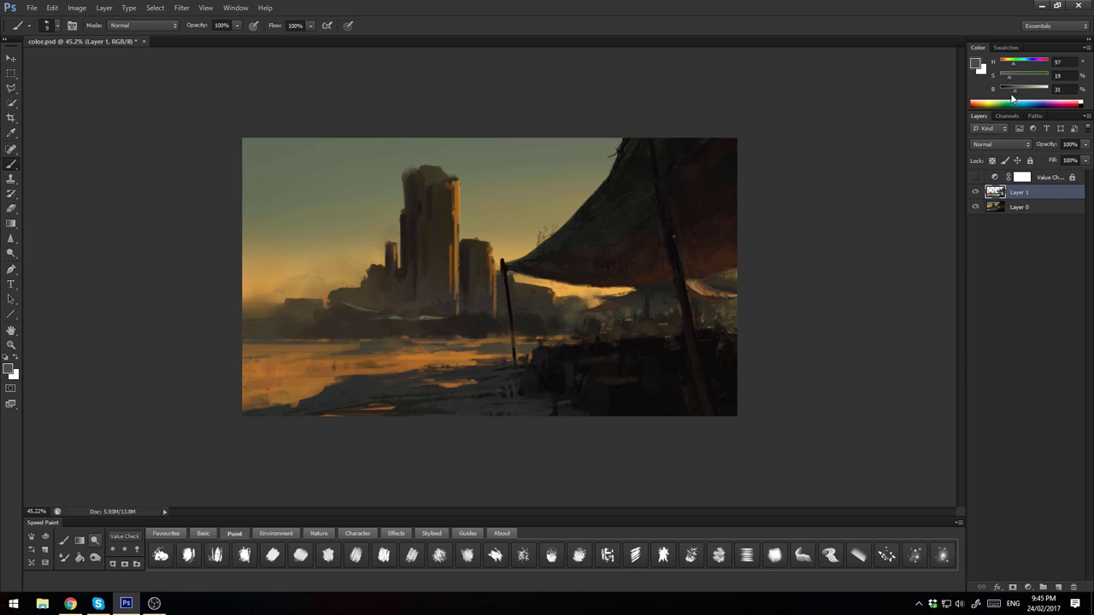
alt+click(400, 318)
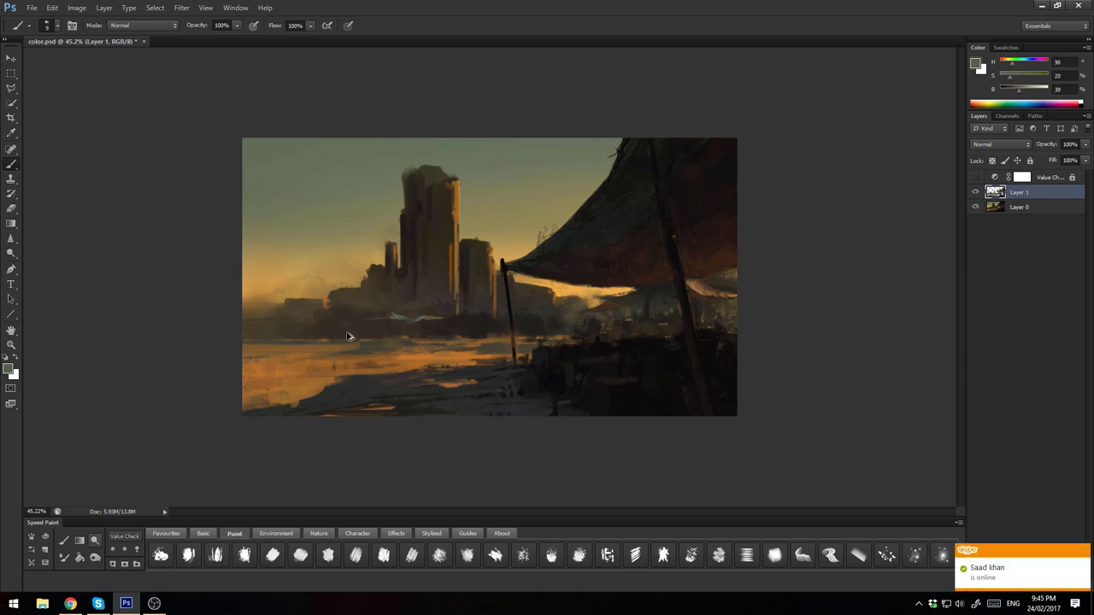
alt+click(385, 317)
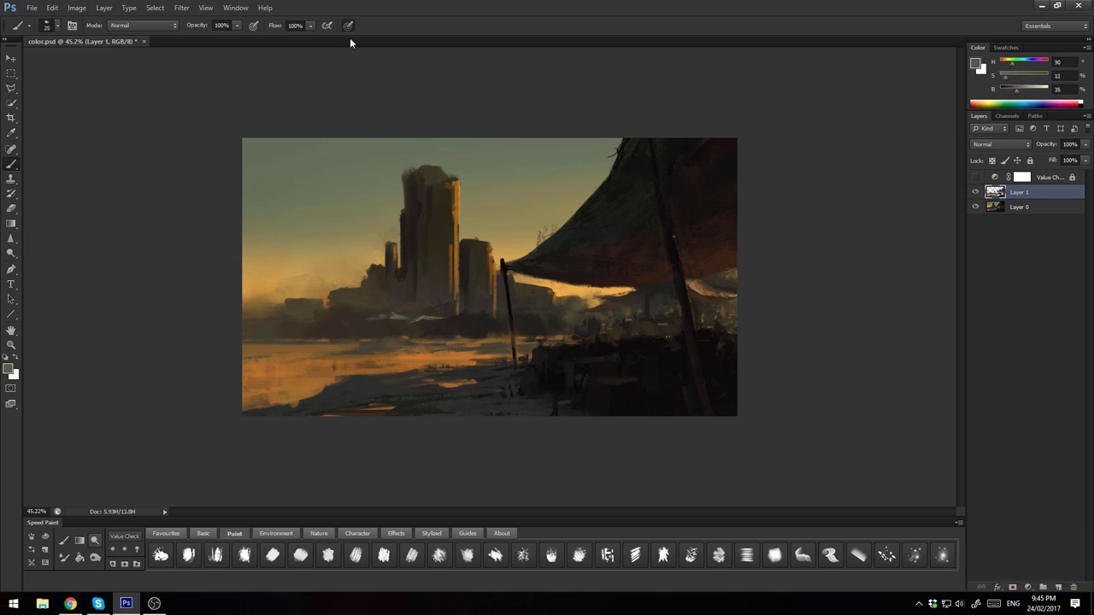
Sample grey-green haze, dark brown and orange light tones from the painting
alt+click(352, 304)
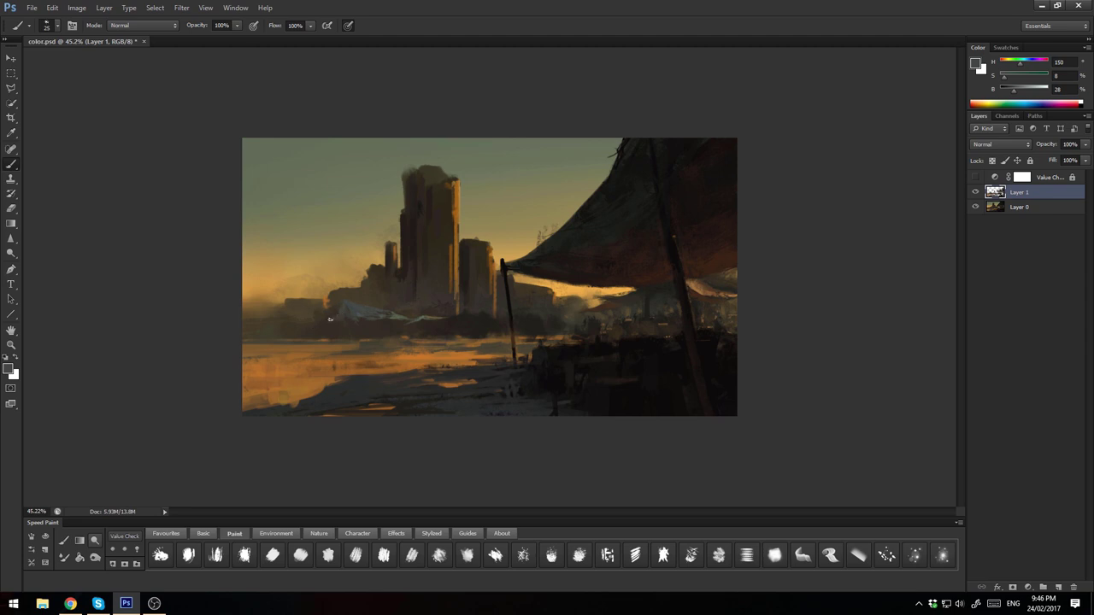
alt+click(338, 319)
alt+click(457, 247)
alt+click(343, 301)
alt+click(364, 308)
Flip the canvas back and extend the light ground strip near the tent pole
key(h)
alt+click(517, 319)
drag(505, 317, 475, 320)
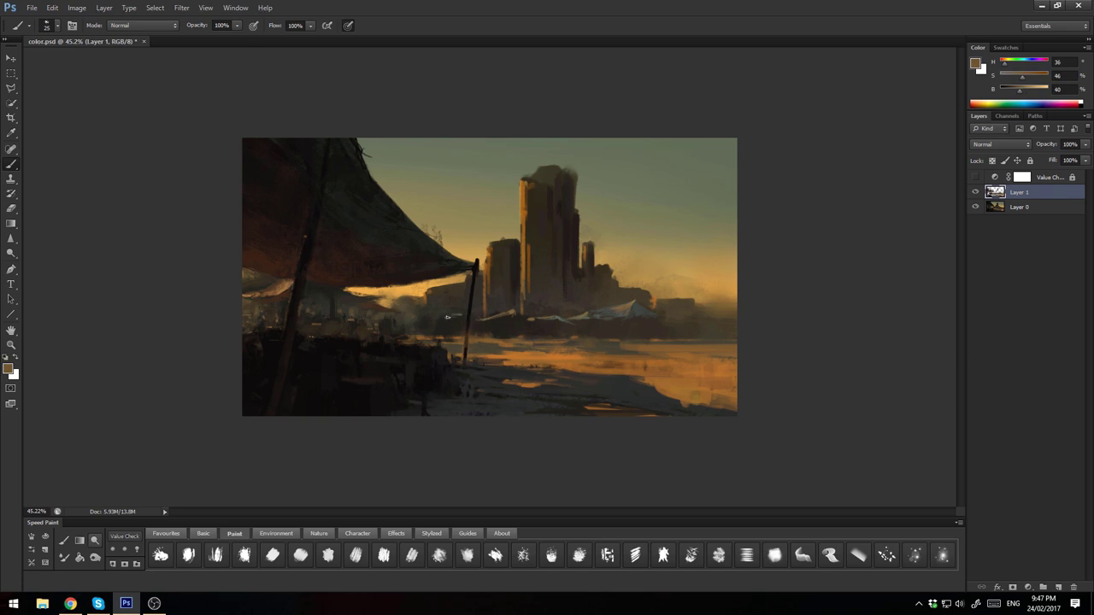
alt+click(516, 312)
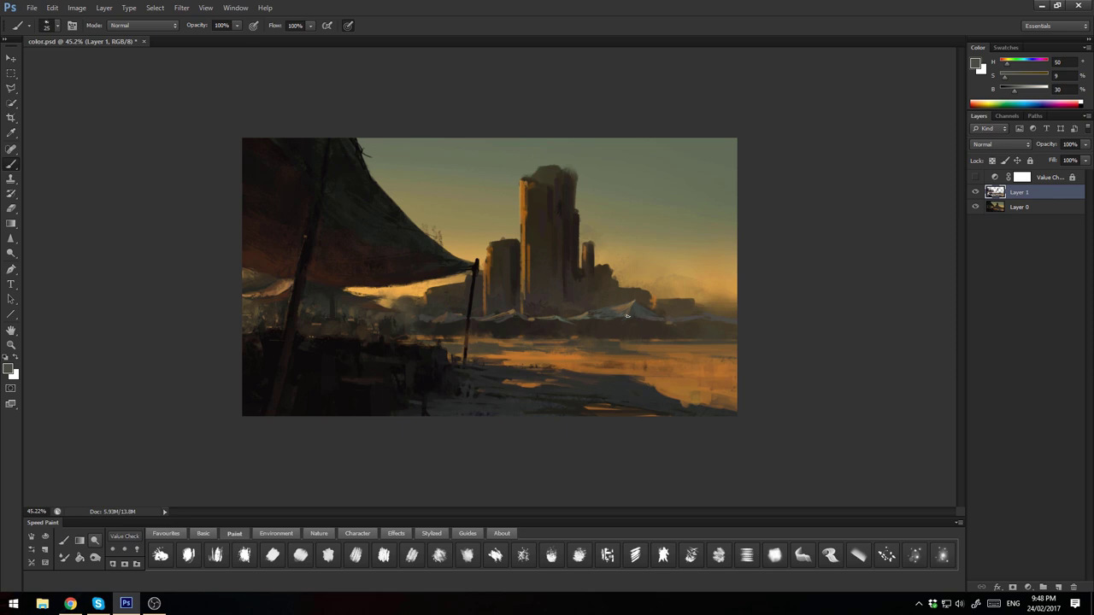
alt+click(562, 321)
Sample browns and oranges along the horizon, enlarge the brush and zoom out slightly
alt+click(531, 318)
alt+click(539, 337)
alt+click(505, 344)
alt+click(408, 298)
alt+click(445, 340)
alt+click(443, 343)
key(bracketright)
key(bracketright)
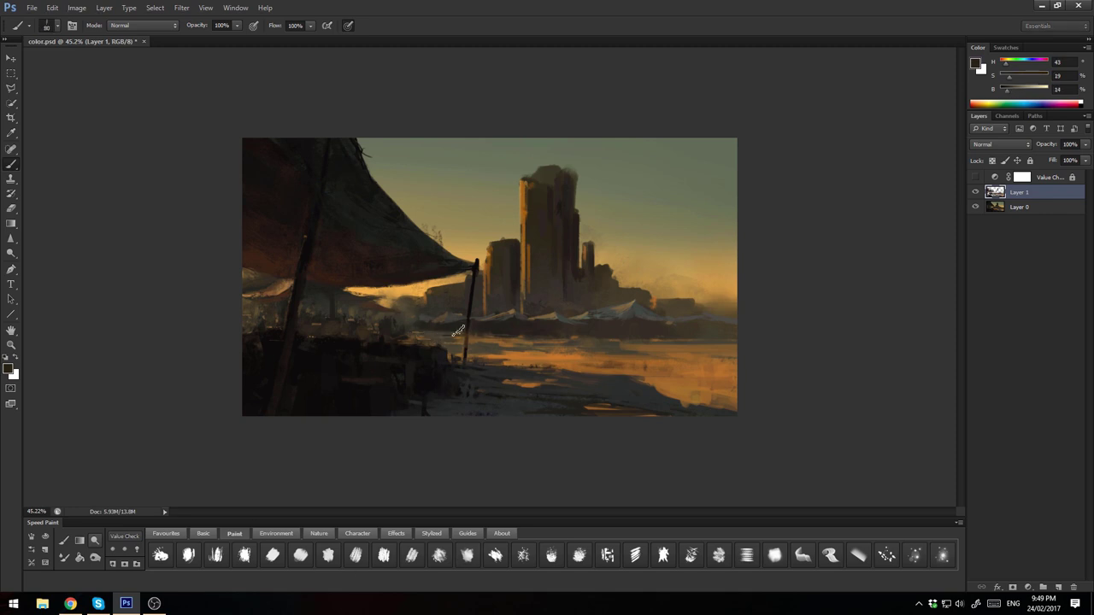
drag(801, 343, 367, 419)
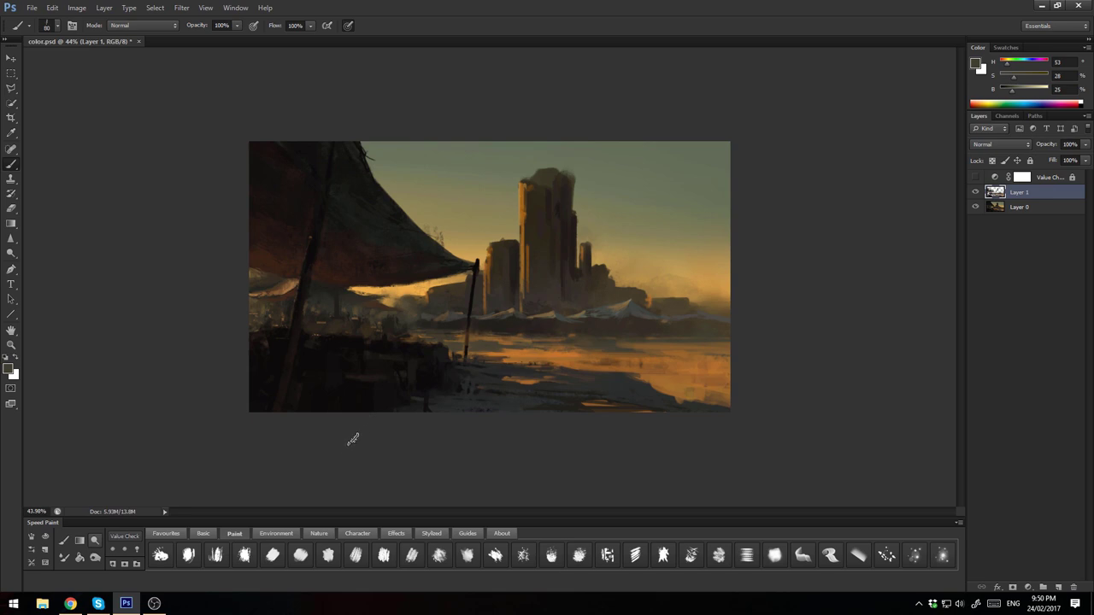
Undo a stray dark stroke on the lower-right ground and sample near-black and olive foreground tones
alt+click(643, 409)
drag(570, 378, 645, 383)
key(ctrl+z)
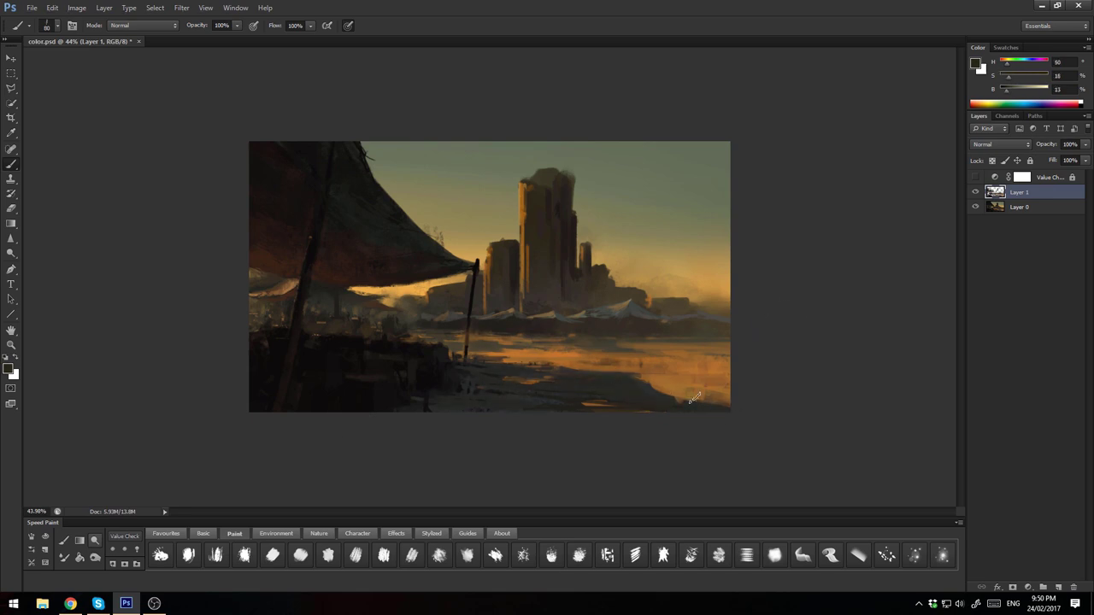
alt+click(361, 337)
alt+click(397, 365)
alt+click(406, 338)
alt+click(500, 324)
alt+click(340, 293)
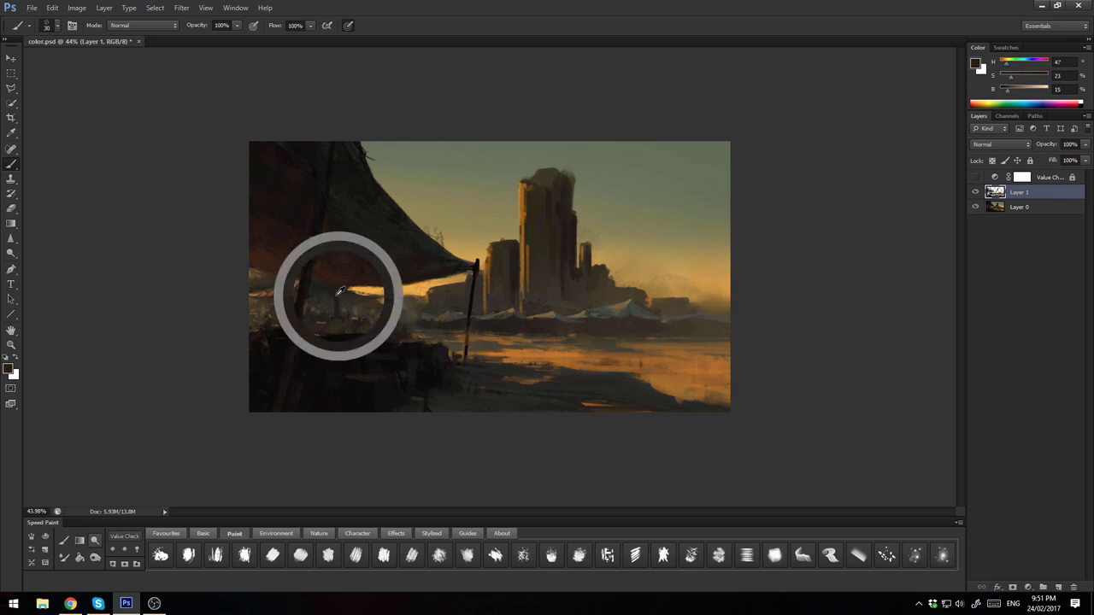
Sample bright orange sunlight under the awning, shrink the brush, and pick a warmer orange
alt+click(609, 334)
alt+click(627, 315)
alt+click(645, 293)
alt+click(608, 349)
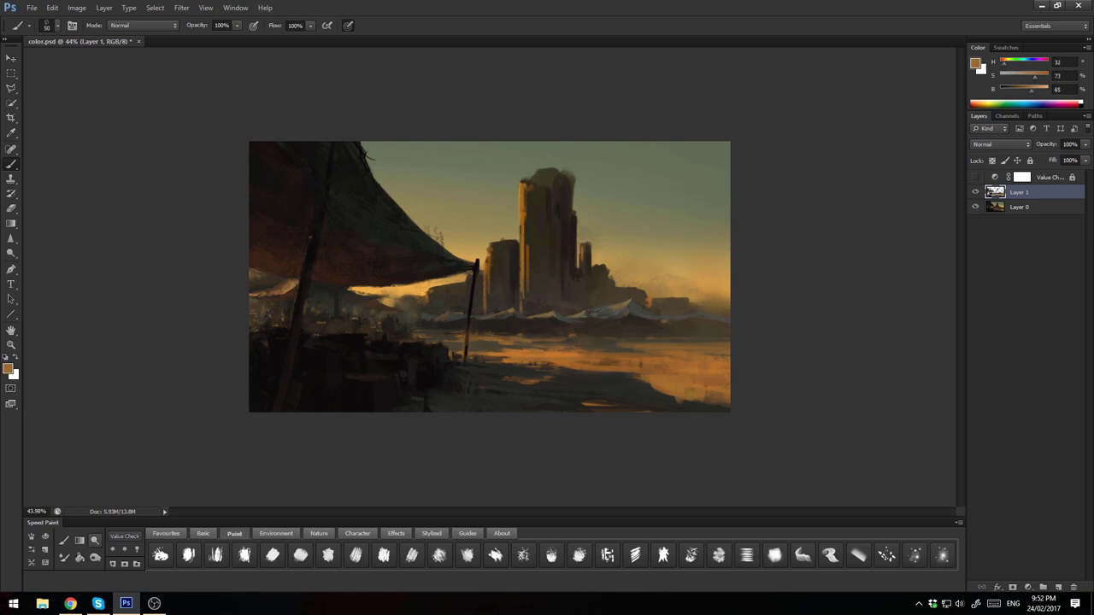
alt+click(590, 312)
alt+click(623, 305)
alt+click(598, 309)
alt+click(611, 298)
key(bracketleft)
key(bracketleft)
key(bracketleft)
alt+click(539, 316)
alt+click(464, 333)
Sample a light sand tone and brush soft haze into the sky right of the towers
alt+click(476, 345)
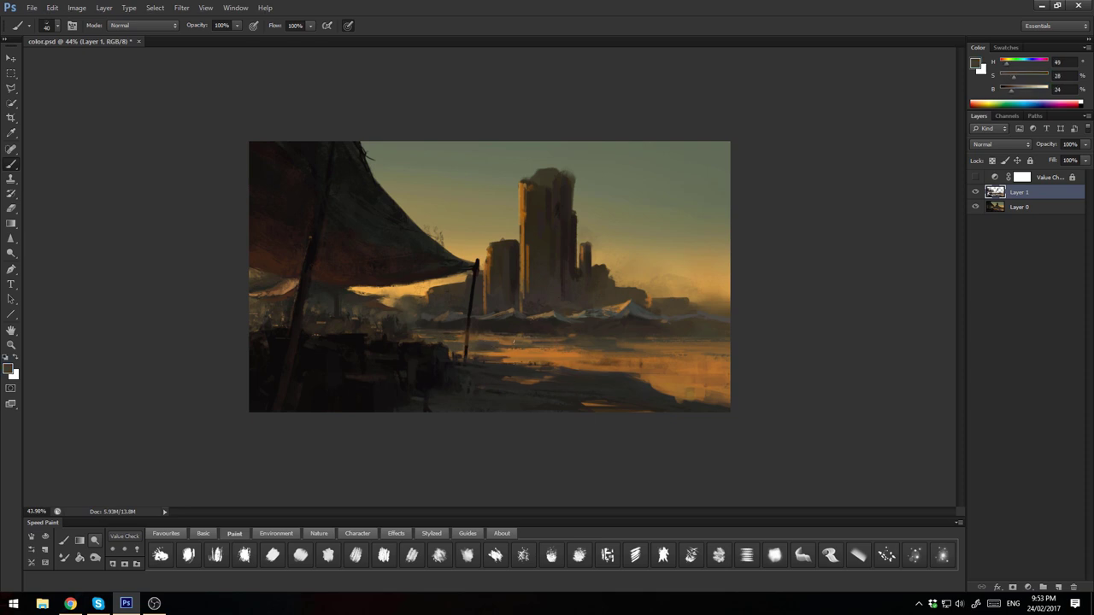
key(v)
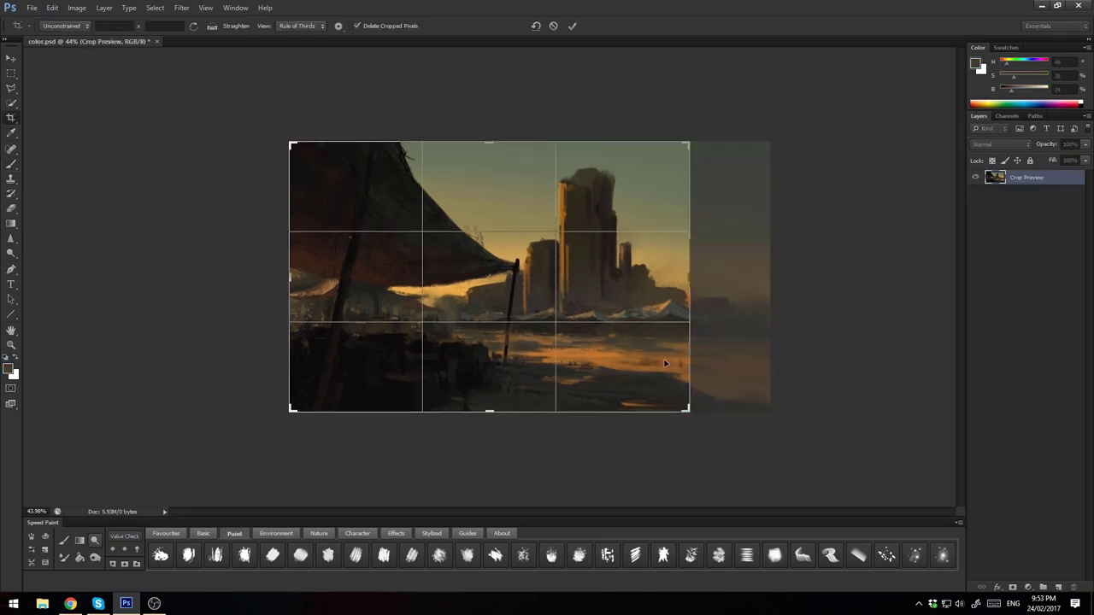
key(b)
alt+click(439, 232)
alt+click(658, 262)
drag(684, 256, 713, 303)
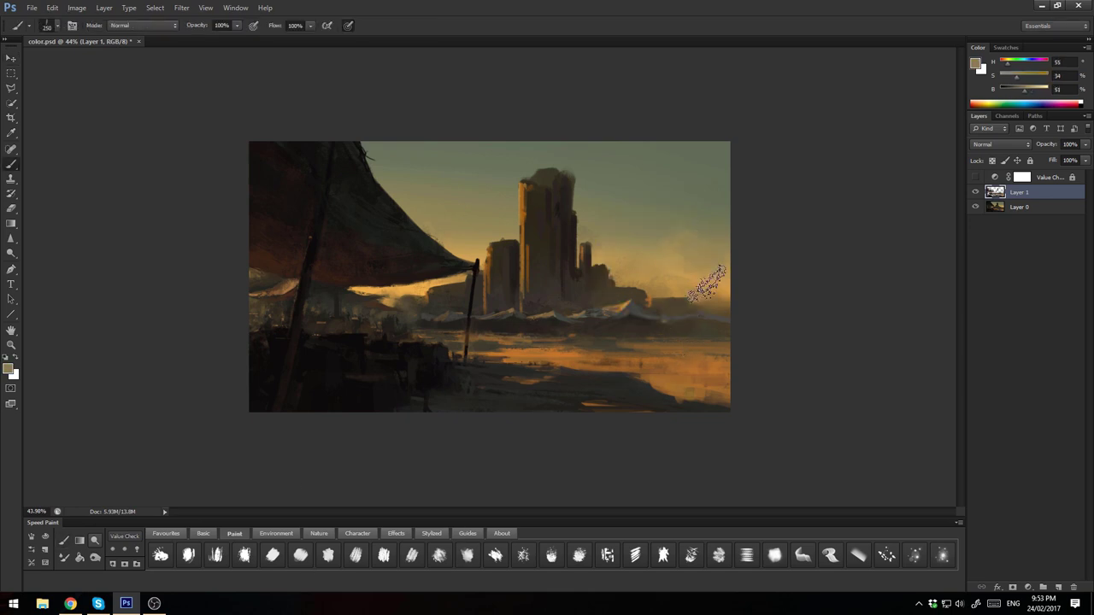
Tint the haze colour toward green and pick a smaller textured brush preset
alt+click(708, 210)
alt+click(633, 163)
alt+click(581, 163)
click(300, 555)
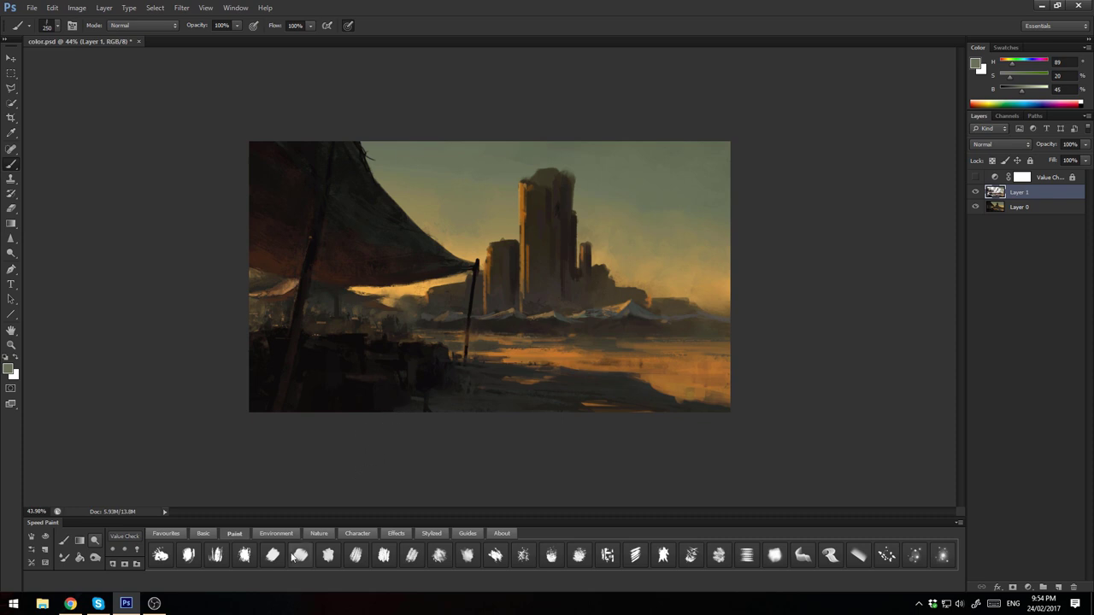
alt+click(536, 297)
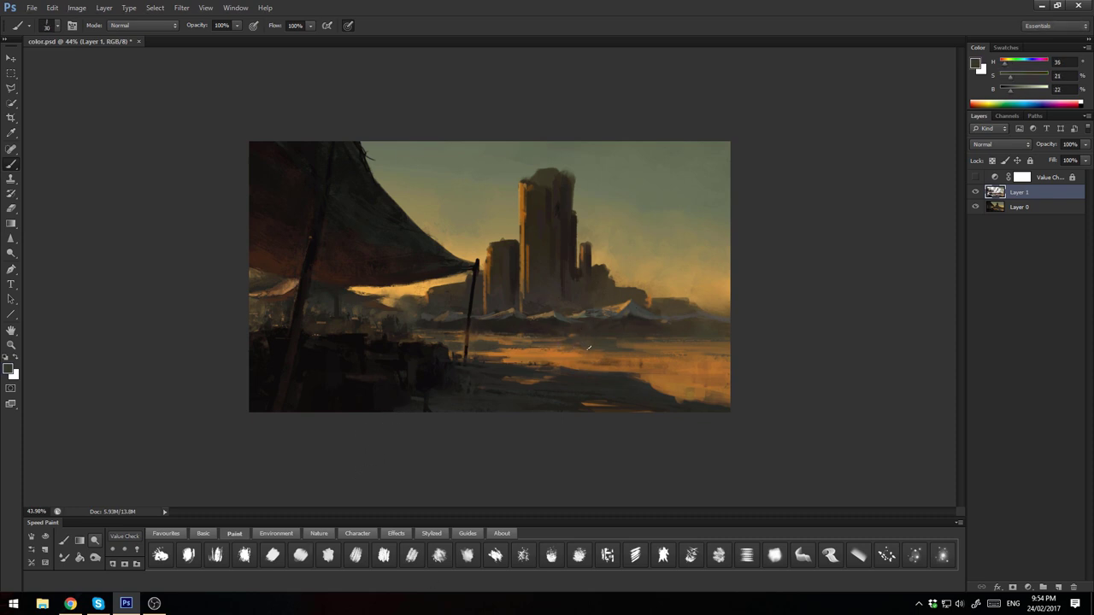
Sample warm browns and oranges from the right-hand ground
alt+click(709, 325)
alt+click(708, 318)
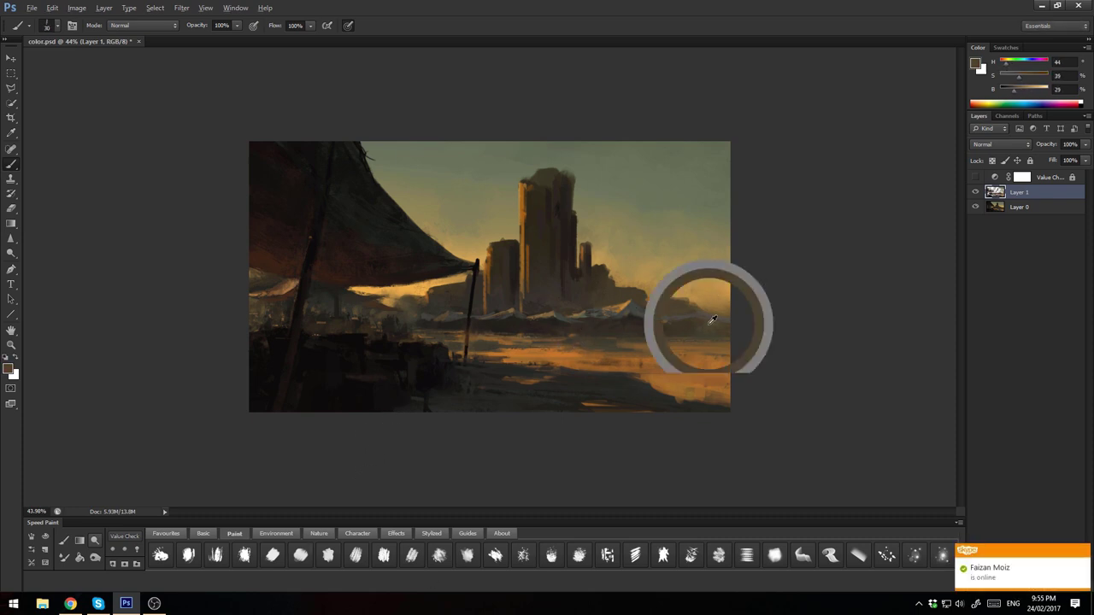
alt+click(608, 345)
alt+click(557, 318)
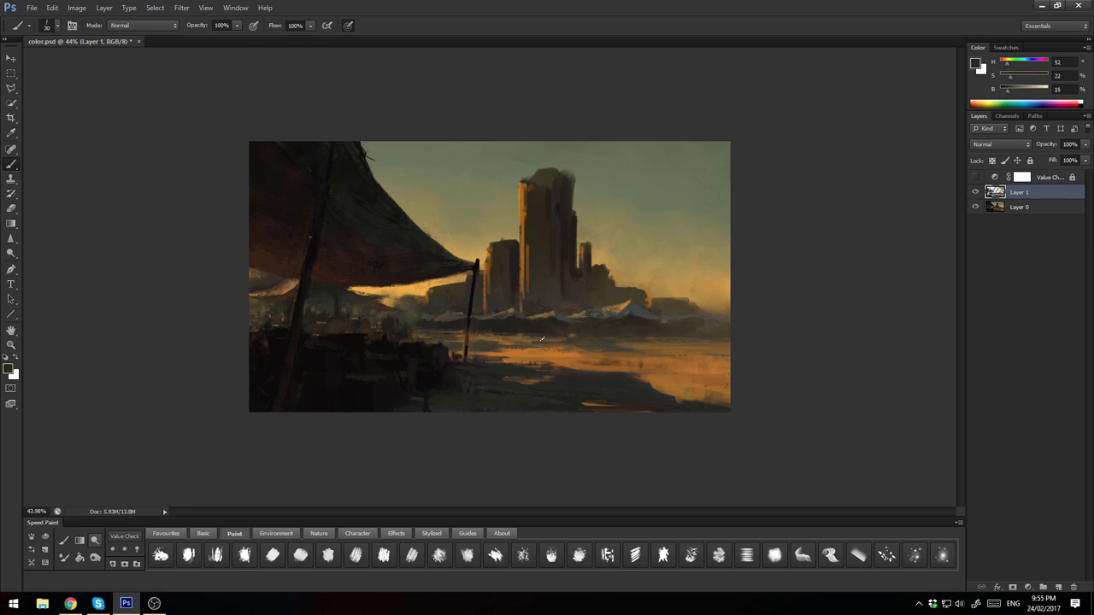
alt+click(480, 334)
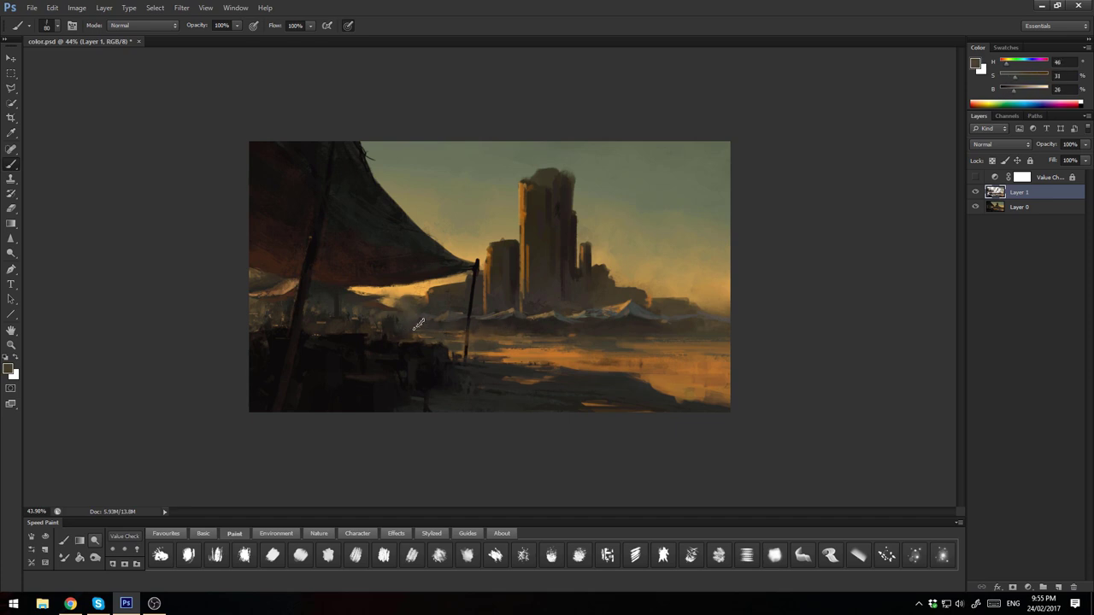
alt+click(504, 332)
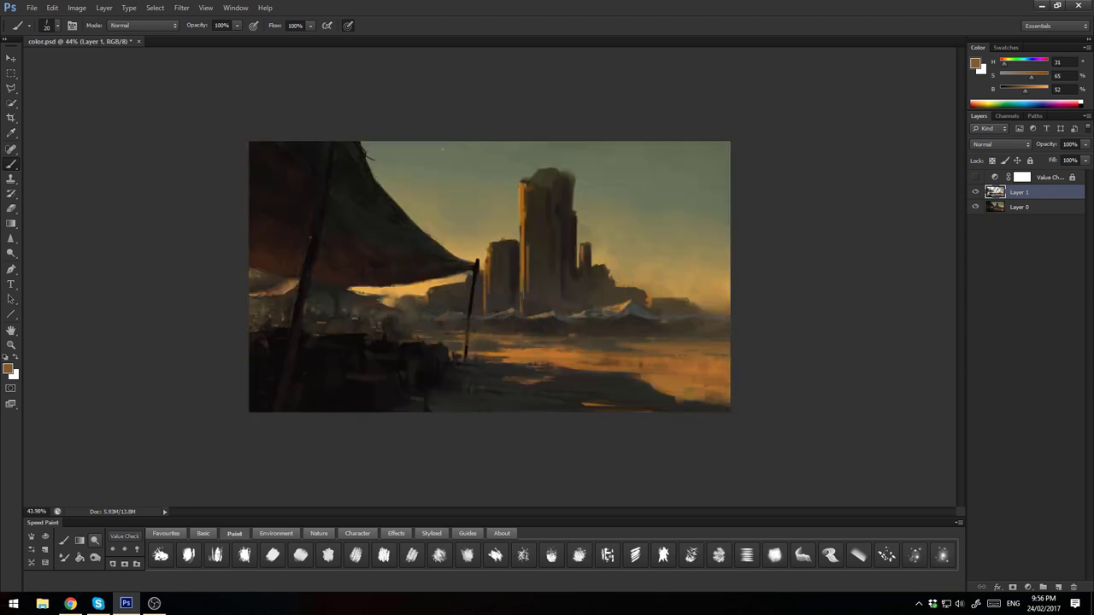
Paint a dark dome on the tall tower with light tan highlight strokes
alt+click(562, 195)
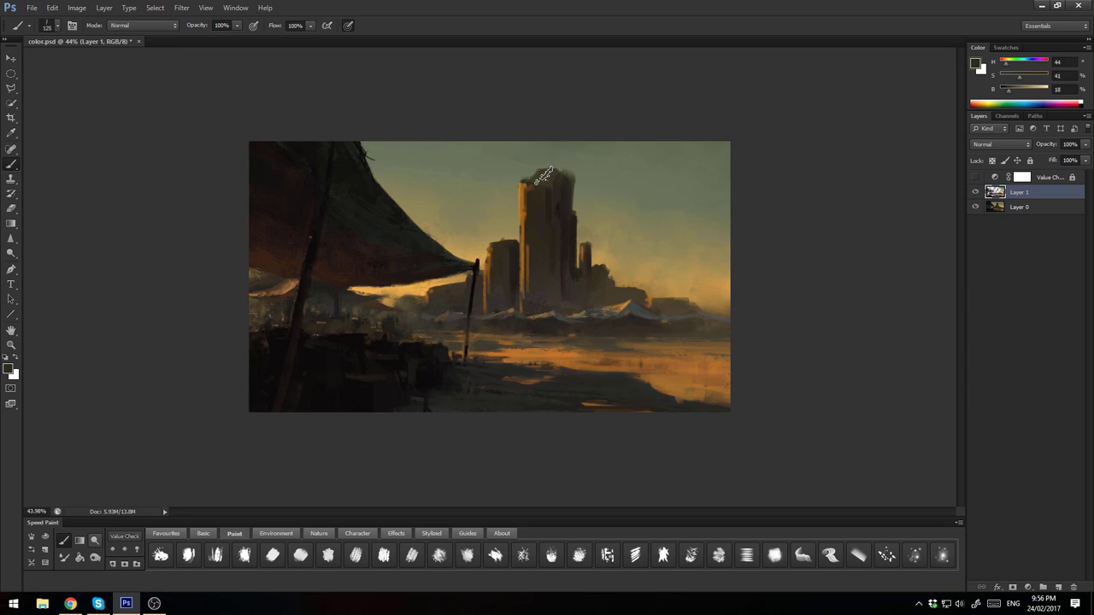
click(549, 177)
alt+click(581, 171)
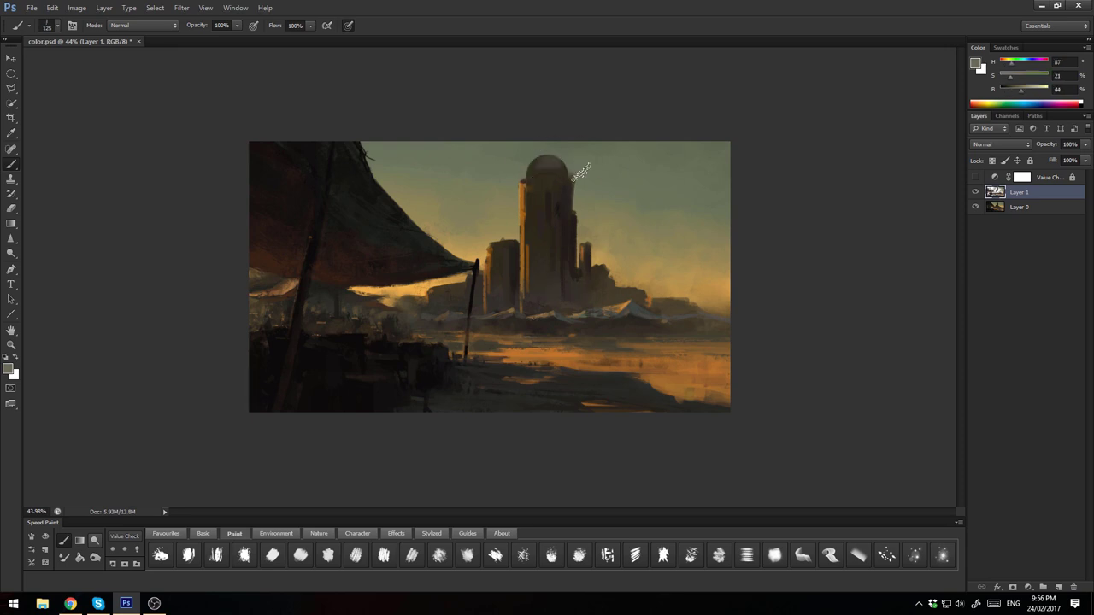
mouse_move(540, 162)
mouse_down()
mouse_move(526, 196)
mouse_move(547, 235)
mouse_up()
click(203, 533)
alt+click(573, 160)
key(bracketleft)
key(bracketleft)
key(bracketleft)
drag(538, 158, 508, 166)
Sample dome shades, select a fine textured brush, and merge Layer 1 into Layer 0
alt+click(554, 167)
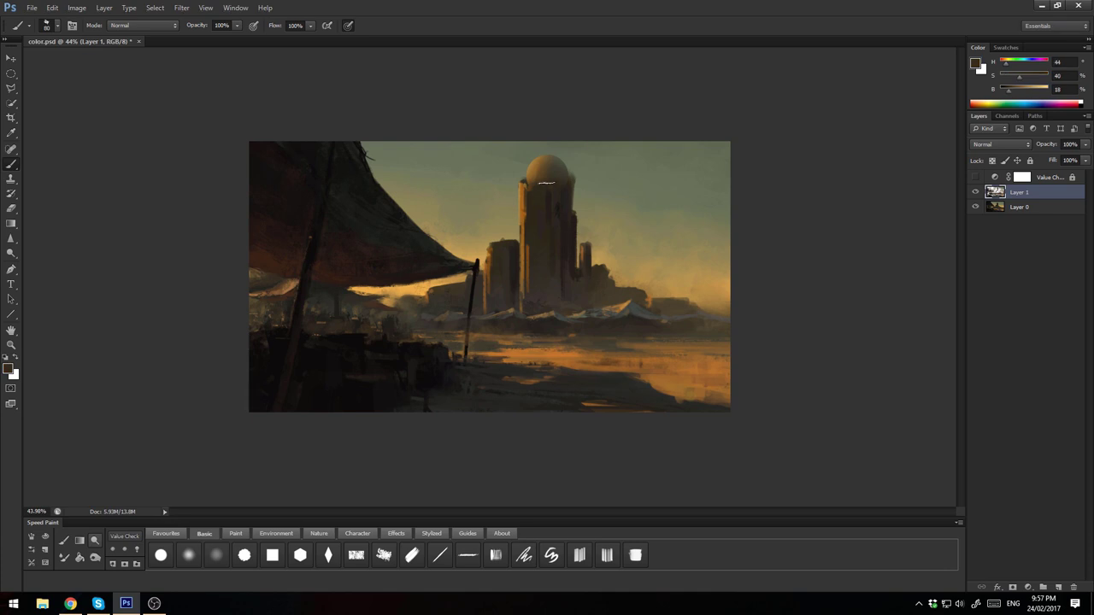
alt+click(547, 177)
alt+click(548, 179)
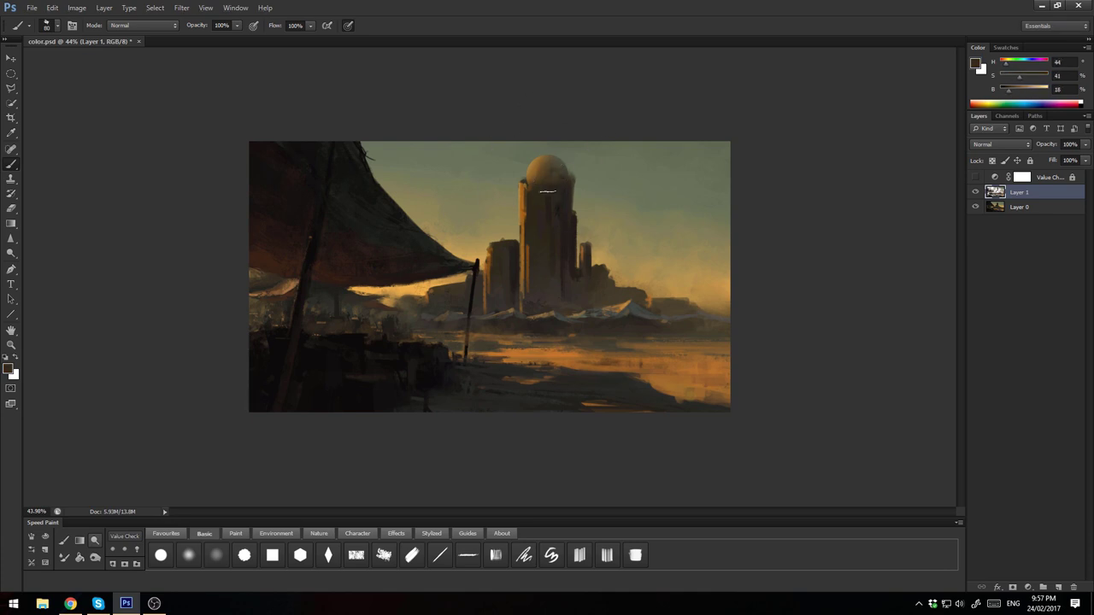
alt+click(551, 188)
alt+click(533, 182)
click(235, 533)
click(383, 555)
key(ctrl+e)
Paint short vertical brown strokes and a light accent along the domed tower
alt+click(579, 181)
alt+click(519, 224)
drag(518, 222, 524, 234)
drag(518, 253, 526, 318)
alt+click(527, 292)
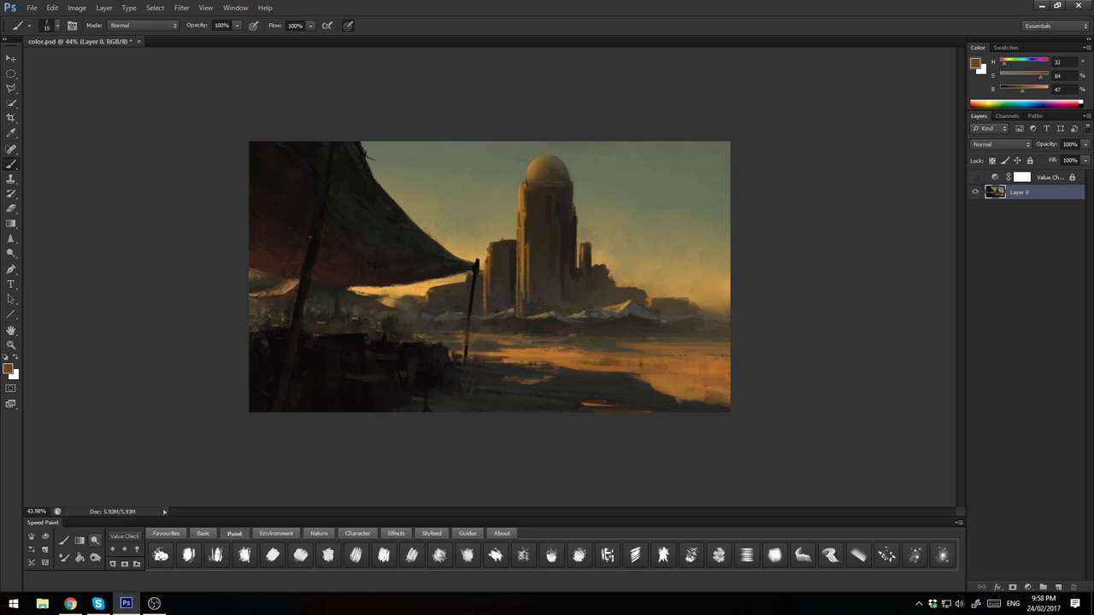
alt+click(545, 206)
drag(580, 256, 580, 282)
alt+click(579, 273)
alt+click(579, 273)
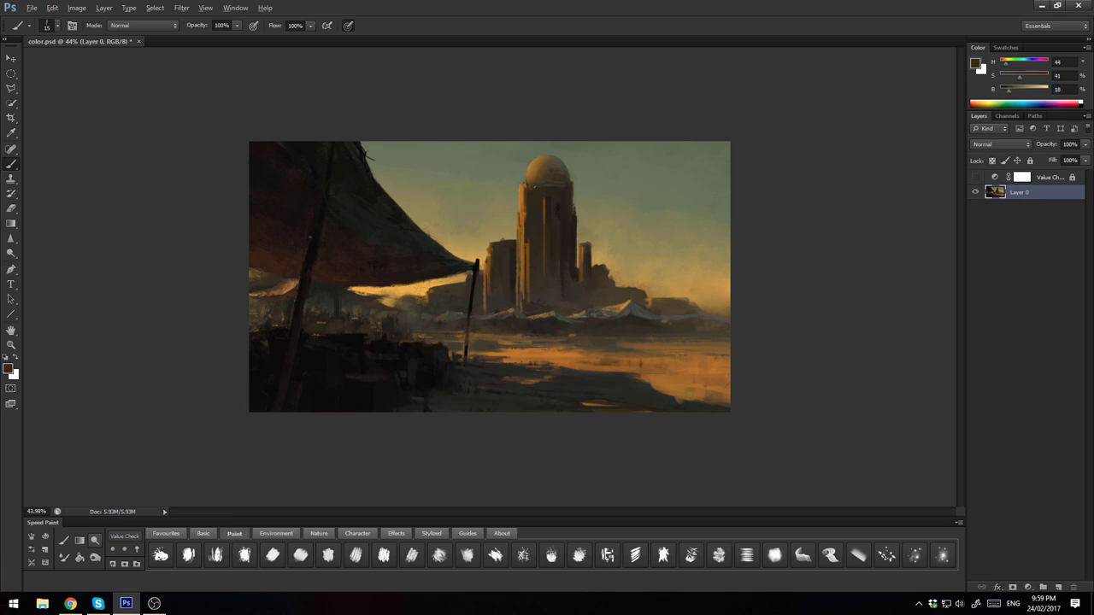
Mirror the canvas horizontally and add a faint orange stroke and dark shadow browns on the tower
key(h)
alt+click(442, 211)
drag(453, 199, 452, 272)
alt+click(454, 231)
alt+click(466, 182)
alt+click(463, 197)
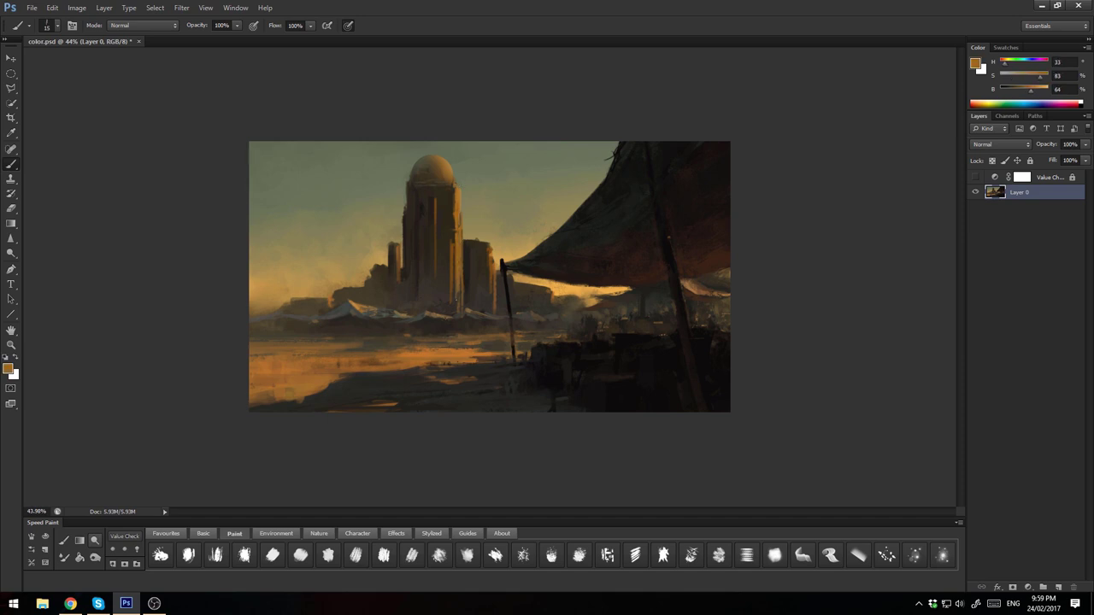
alt+click(463, 263)
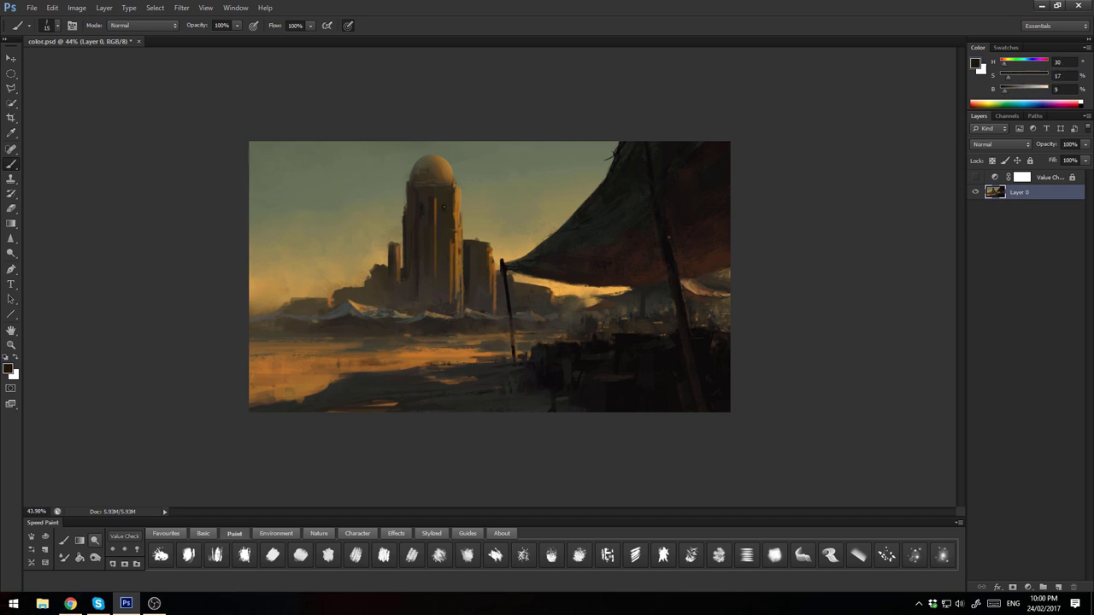
alt+click(421, 230)
alt+click(379, 263)
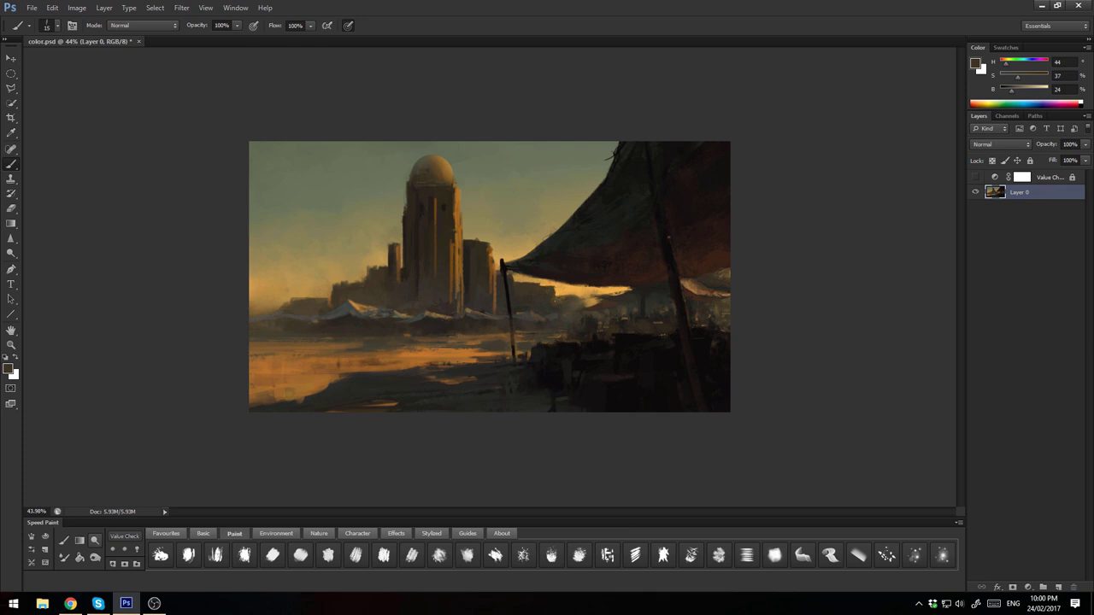
Paint pale light-orange and tan building shapes just right of the tent pole
alt+click(570, 298)
alt+click(576, 297)
alt+click(459, 198)
alt+click(583, 300)
alt+click(599, 296)
alt+click(578, 298)
alt+click(561, 322)
scroll(334, 361, down, 2)
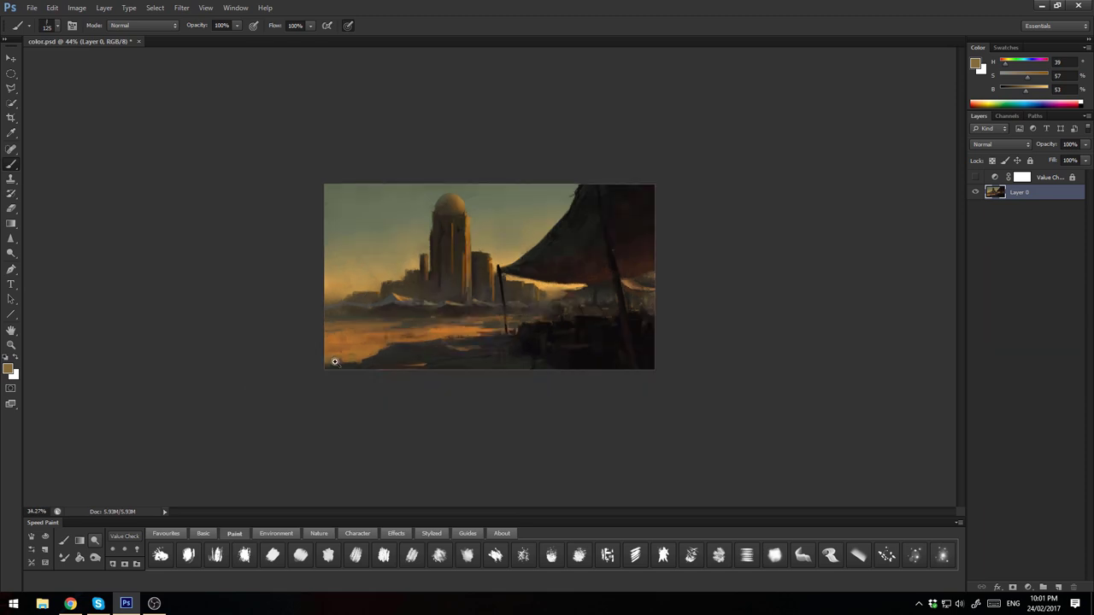
scroll(334, 361, up, 1)
Paint brown strokes into the lower left ground with a smaller brush
alt+click(309, 300)
mouse_move(303, 298)
mouse_down()
mouse_move(329, 318)
mouse_move(333, 295)
mouse_up()
key(bracketleft)
key(bracketleft)
key(bracketleft)
alt+click(299, 305)
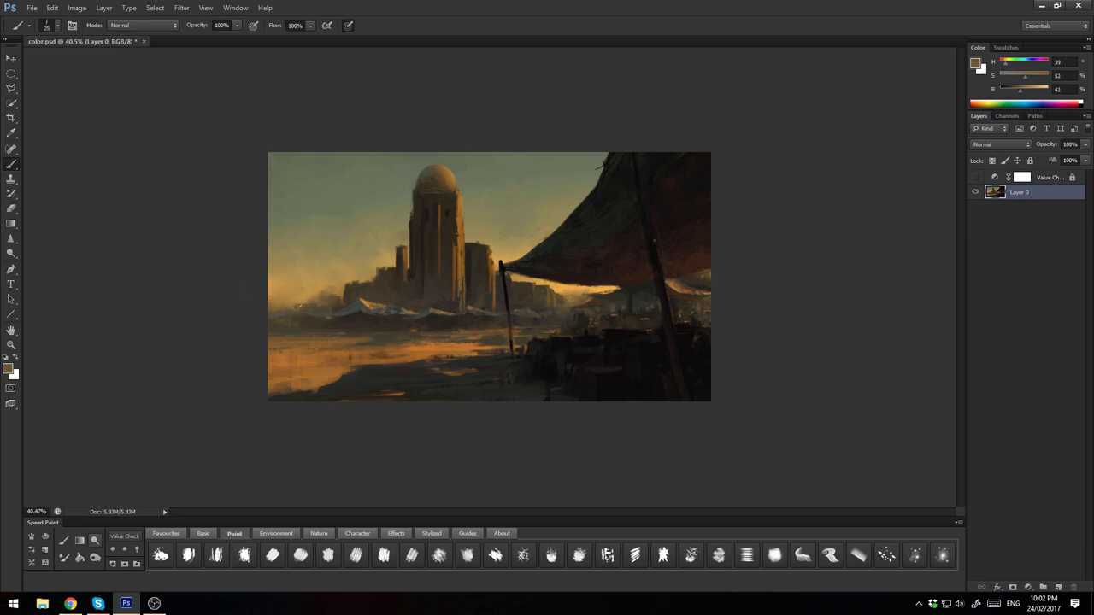
alt+click(418, 260)
alt+click(380, 400)
Add orange-brown, tan and dark brown detail to the buildings near the tent pole
alt+click(382, 311)
alt+click(393, 272)
alt+click(382, 293)
alt+click(399, 274)
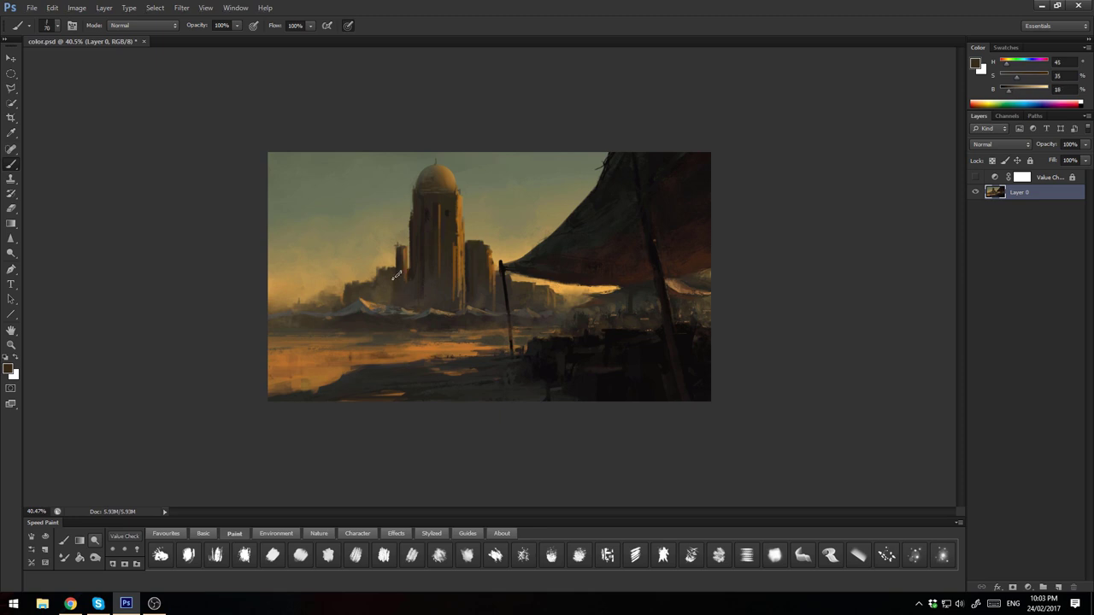
alt+click(383, 305)
alt+click(352, 296)
alt+click(366, 278)
alt+click(306, 293)
Zoom out, add a new empty Layer 1 and pick a grey-green smoke colour
mouse_move(402, 389)
mouse_down()
mouse_move(380, 388)
mouse_move(363, 430)
mouse_up()
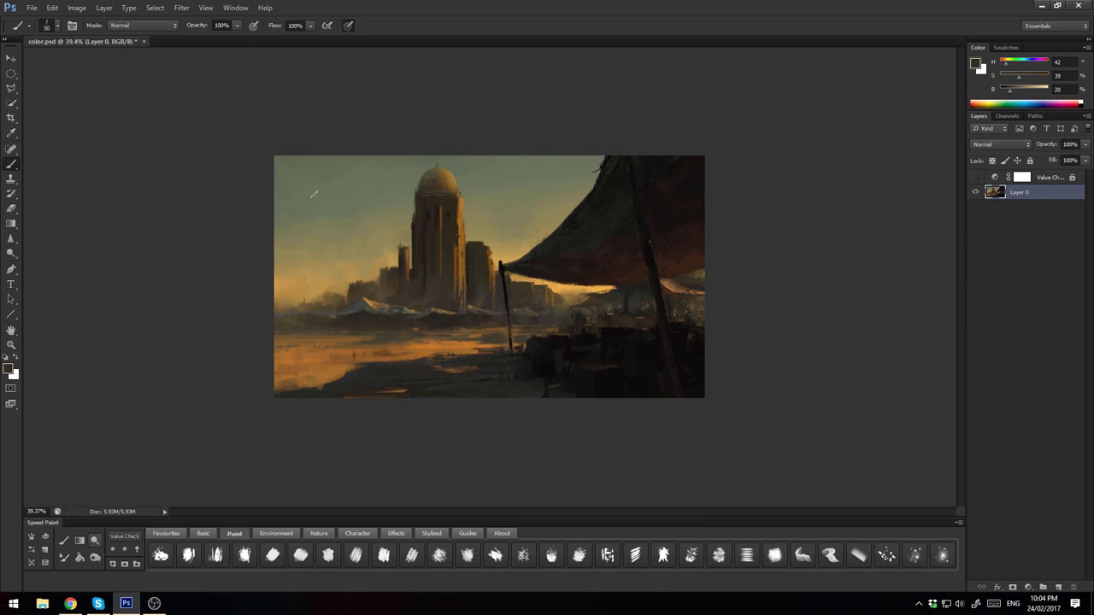
key(ctrl+shift+alt+n)
alt+click(512, 162)
Paint and erase grey smoke wisps on Layer 1 with a larger brush
key(bracketright)
key(bracketright)
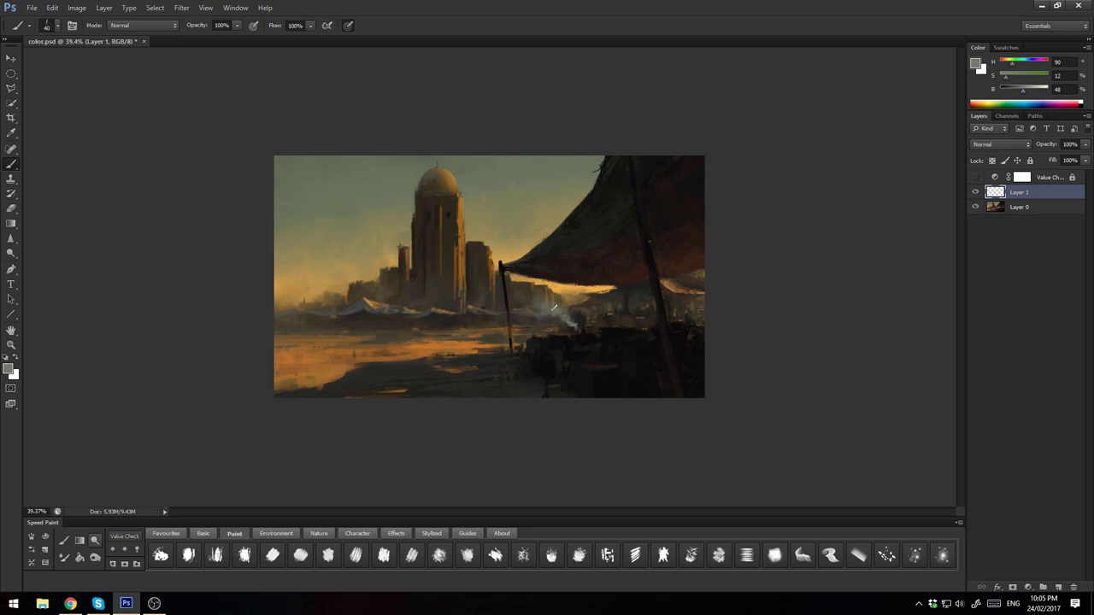
key(e)
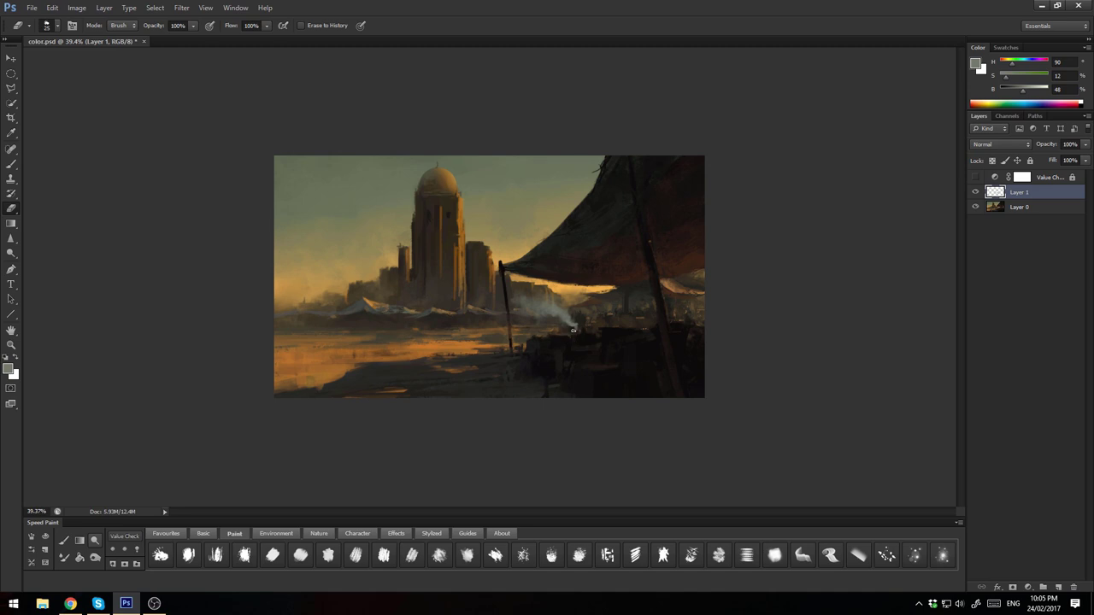
mouse_move(571, 325)
mouse_down()
mouse_move(607, 325)
mouse_move(570, 328)
mouse_up()
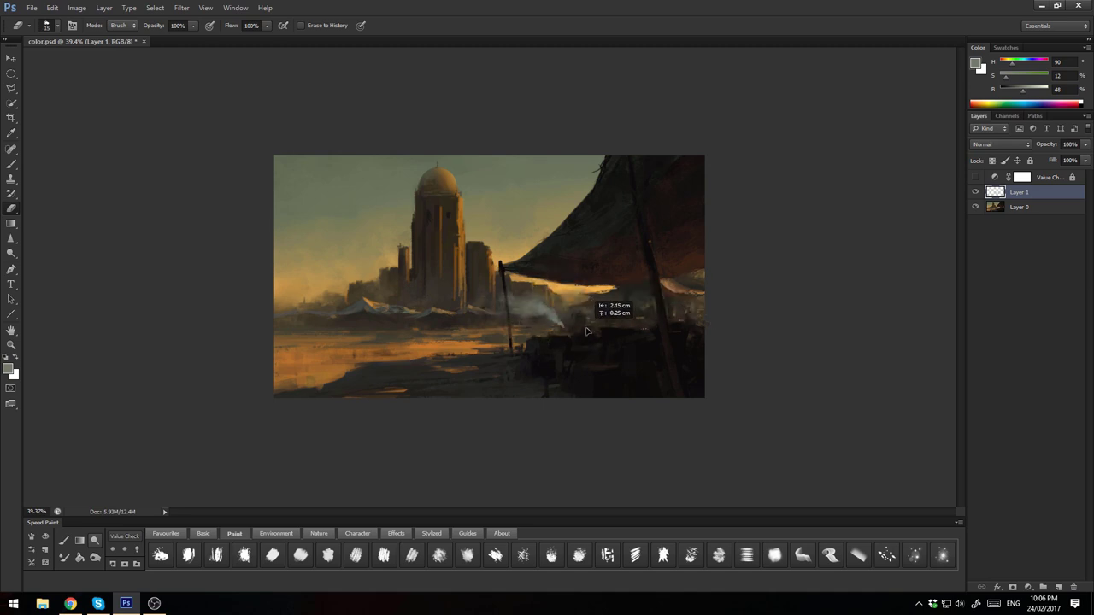
key(/)
key(g)
key(g)
alt+click(566, 268)
Duplicate the smoke as Layer 1 copy and enlarge it greatly with Free Transform
key(ctrl+j)
key(ctrl+t)
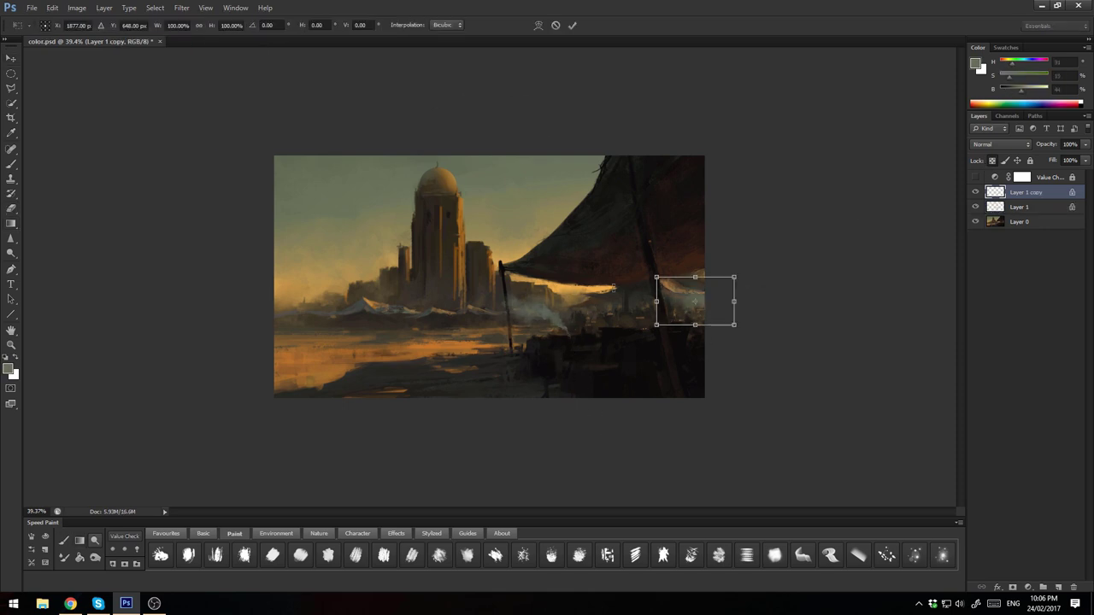
drag(654, 328, 541, 371)
drag(725, 346, 661, 417)
key(Return)
Position the enlarged smoke copy under the tent canopy
mouse_move(464, 419)
mouse_down()
mouse_move(450, 197)
mouse_move(494, 184)
mouse_move(413, 350)
mouse_move(446, 279)
mouse_up()
key(ctrl+t)
key(Return)
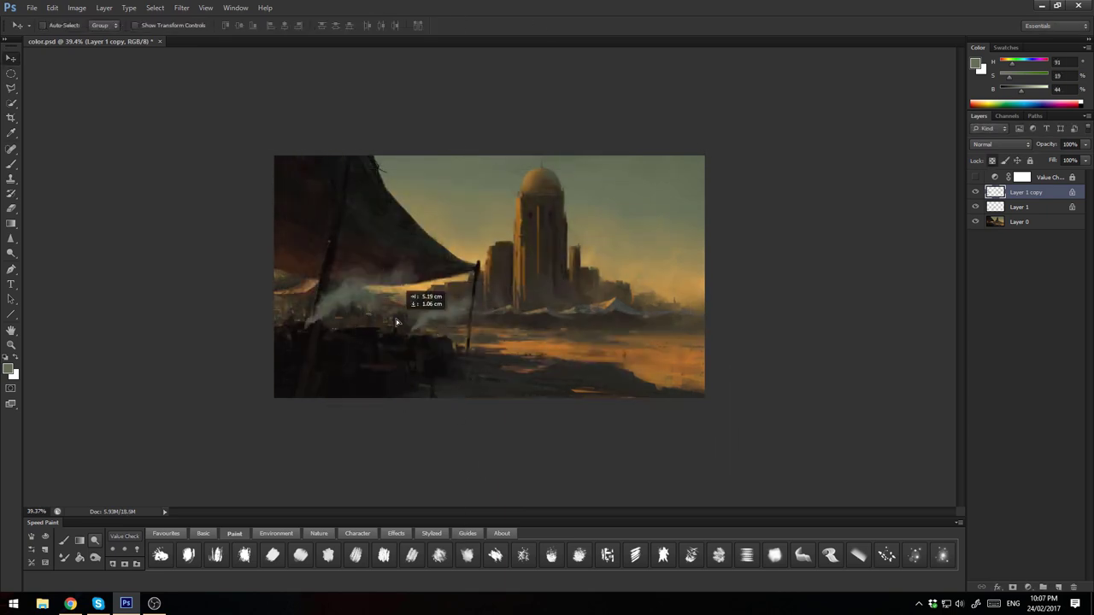
key(ctrl+t)
key(Return)
drag(481, 245, 466, 367)
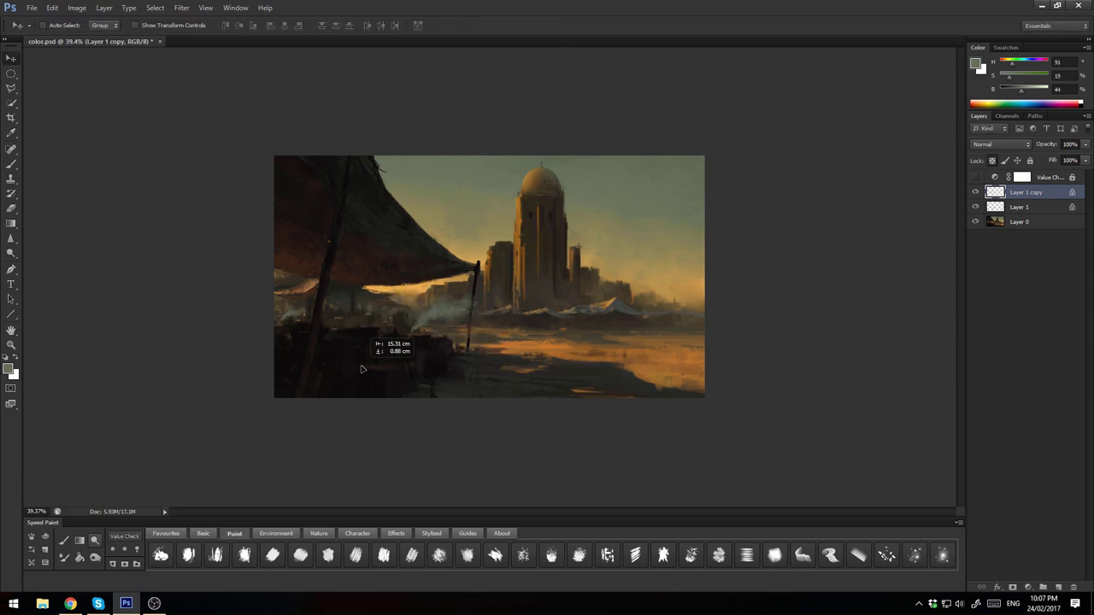
drag(466, 368, 442, 365)
Move the Layer 1 copy smoke to the right
key(b)
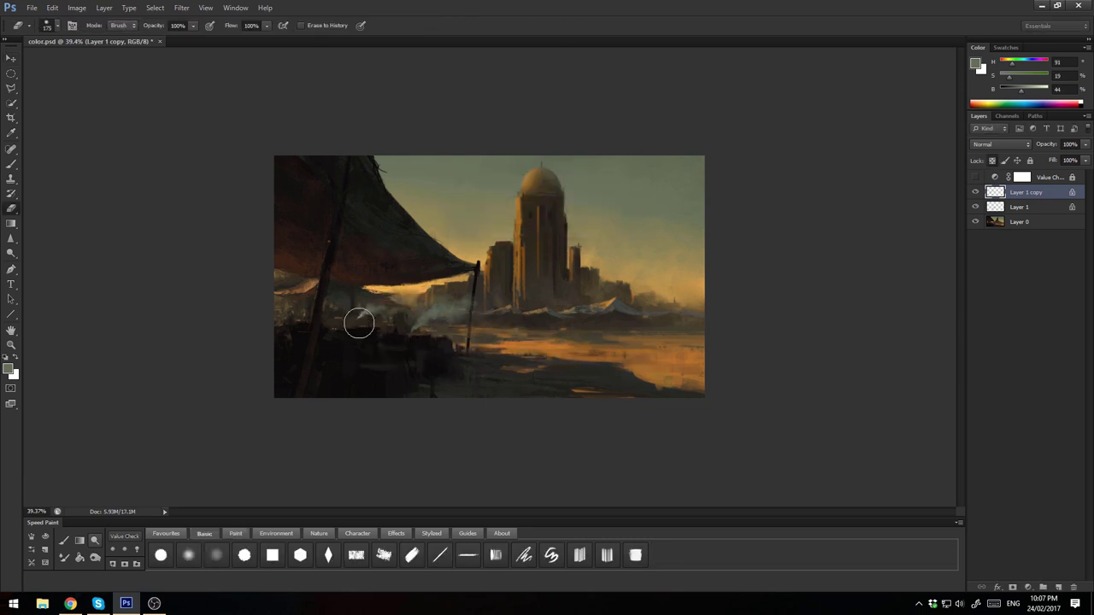
alt+click(394, 308)
alt+click(398, 308)
mouse_move(398, 321)
mouse_down()
mouse_move(652, 321)
mouse_move(547, 323)
mouse_up()
Warm the smoke with Color Balance, then shift hue and lower saturation in Hue/Saturation
key(i)
key(ctrl+b)
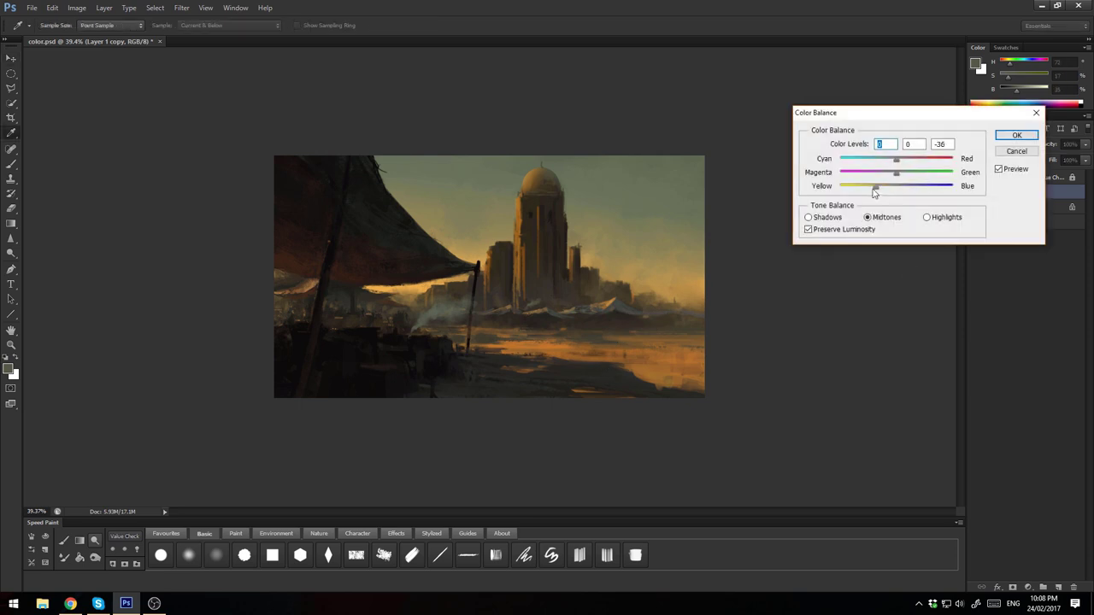
key(Escape)
key(ctrl+u)
drag(794, 240, 803, 245)
key(Return)
key(ctrl+u)
mouse_move(795, 184)
mouse_down()
mouse_move(846, 186)
mouse_move(833, 184)
mouse_up()
key(Return)
Apply a Levels adjustment to the smoke copy
key(ctrl+l)
key(Escape)
key(b)
key(bracketleft)
key(bracketleft)
key(bracketleft)
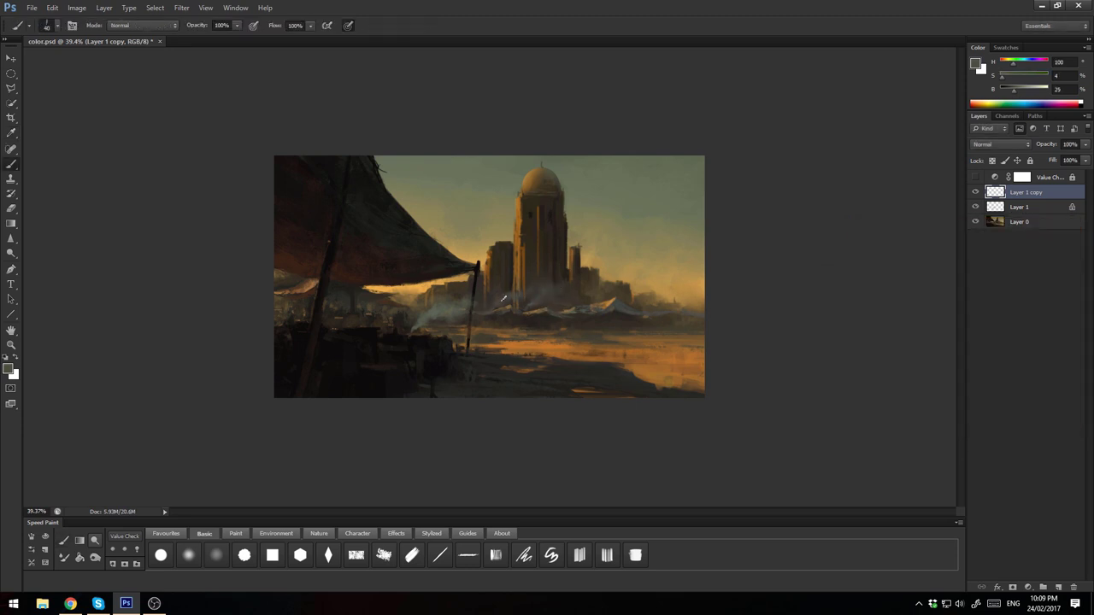
Erase and repaint smoke edges around the tower and tent using sampled browns and grey
alt+click(533, 283)
key(e)
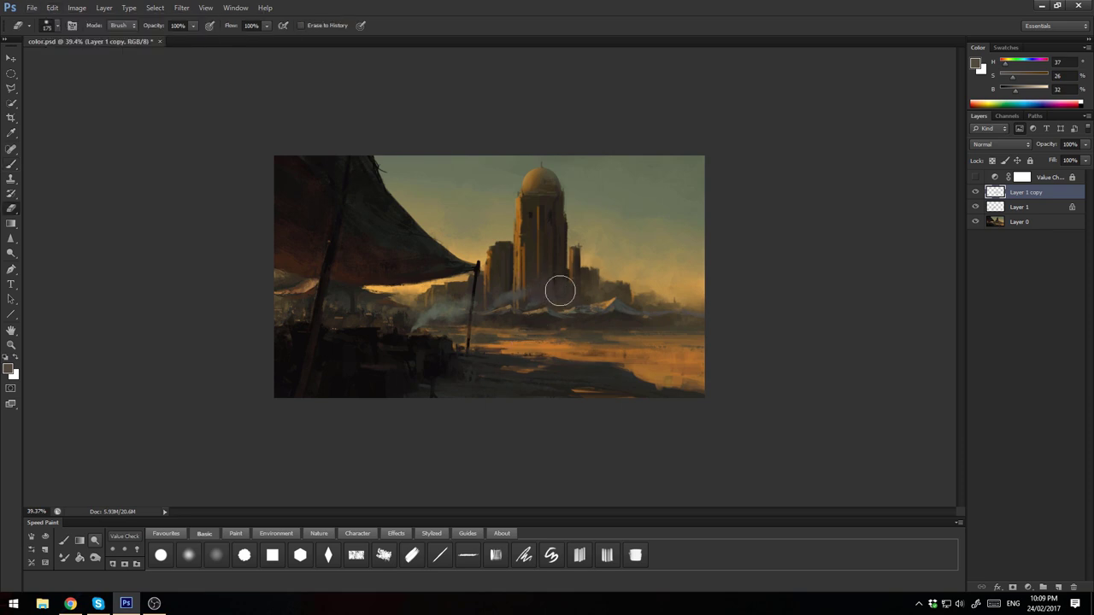
key(b)
alt+click(417, 309)
alt+click(419, 303)
alt+click(389, 315)
alt+click(424, 302)
Merge Layer 1 copy down into Layer 1 and flip the canvas horizontally
key(e)
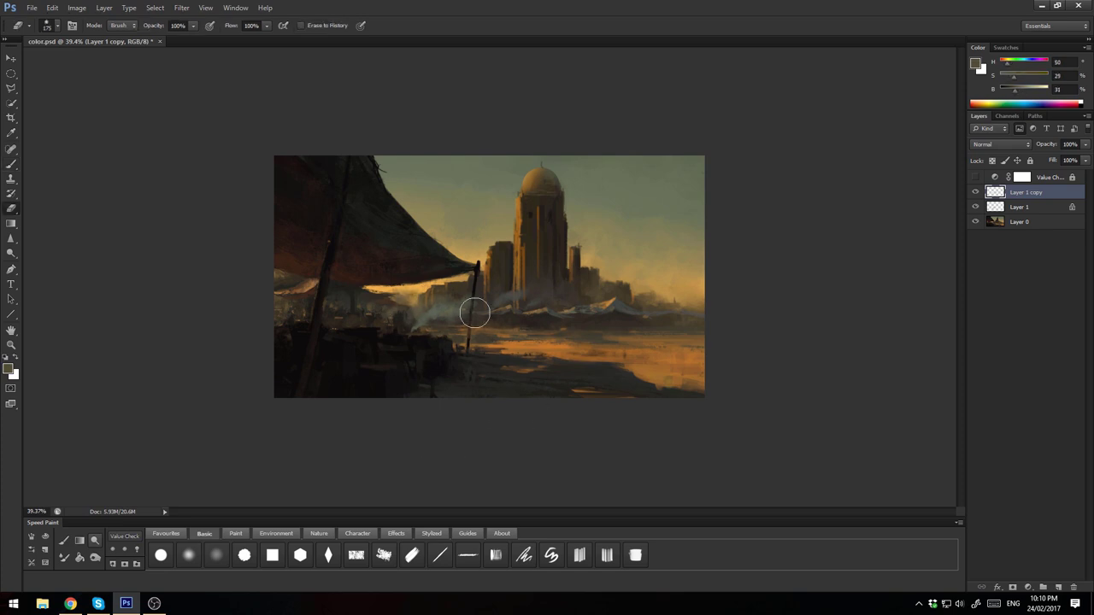
key(ctrl+e)
key(ctrl+z)
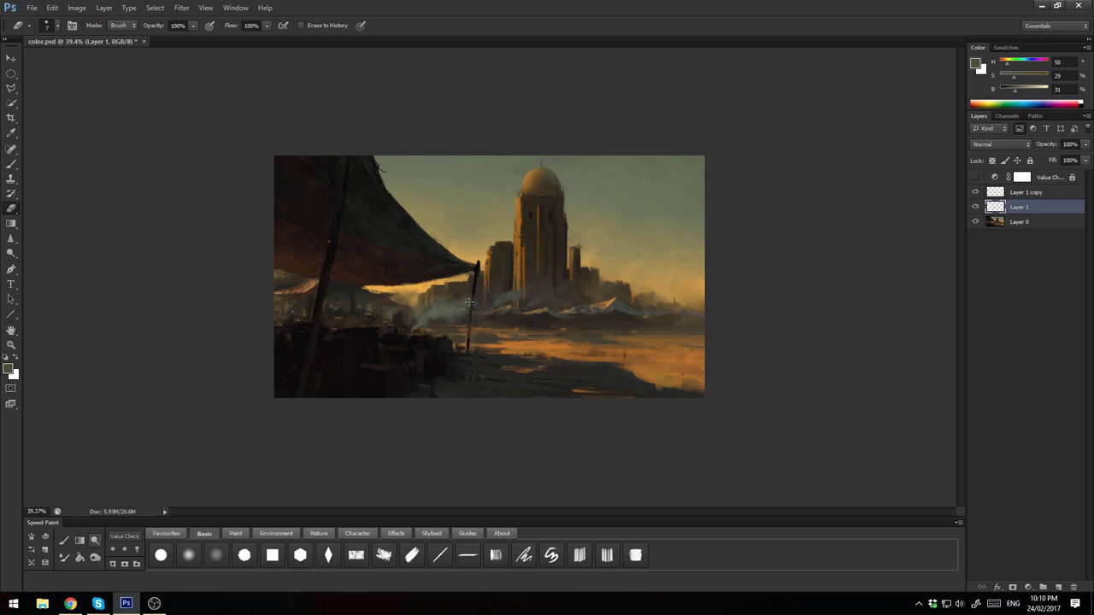
key(ctrl+e)
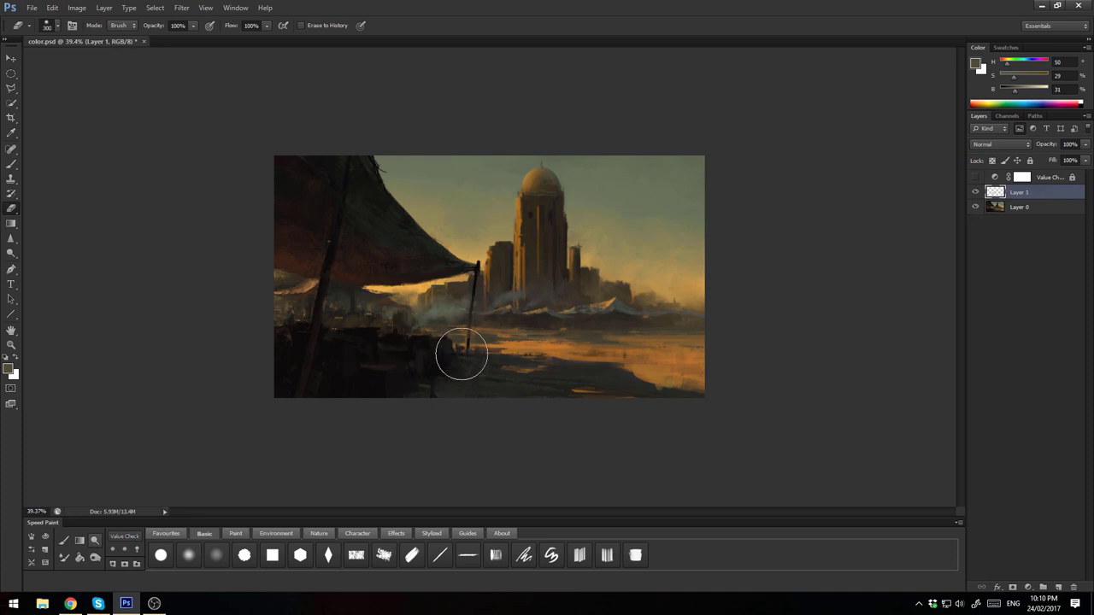
key(b)
key(ctrl+shift+h)
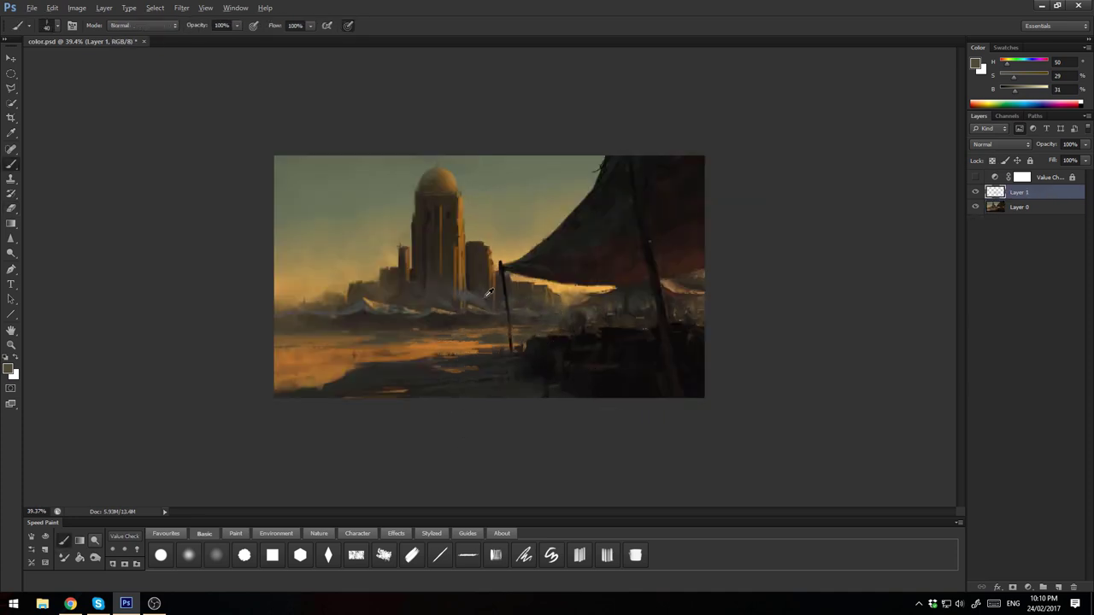
Erase smoke with a larger eraser, then duplicate and merge the smoke layer
key(e)
key(bracketright)
key(bracketright)
key(bracketright)
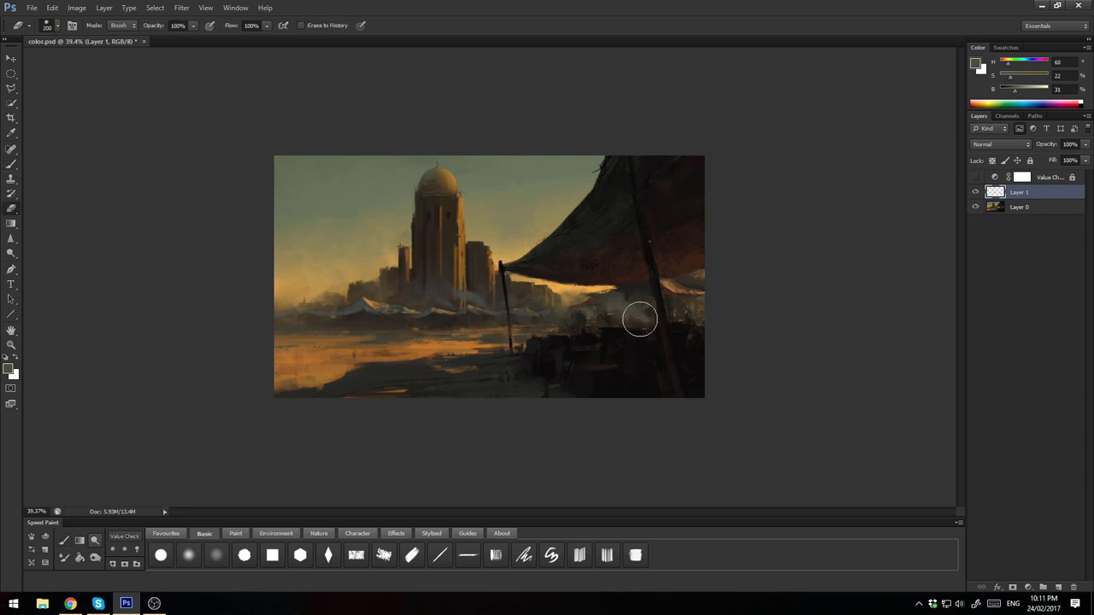
key(ctrl+j)
key(ctrl+e)
Paint a dark smoke plume beside the left buildings in warm browns and tan
key(b)
alt+click(332, 311)
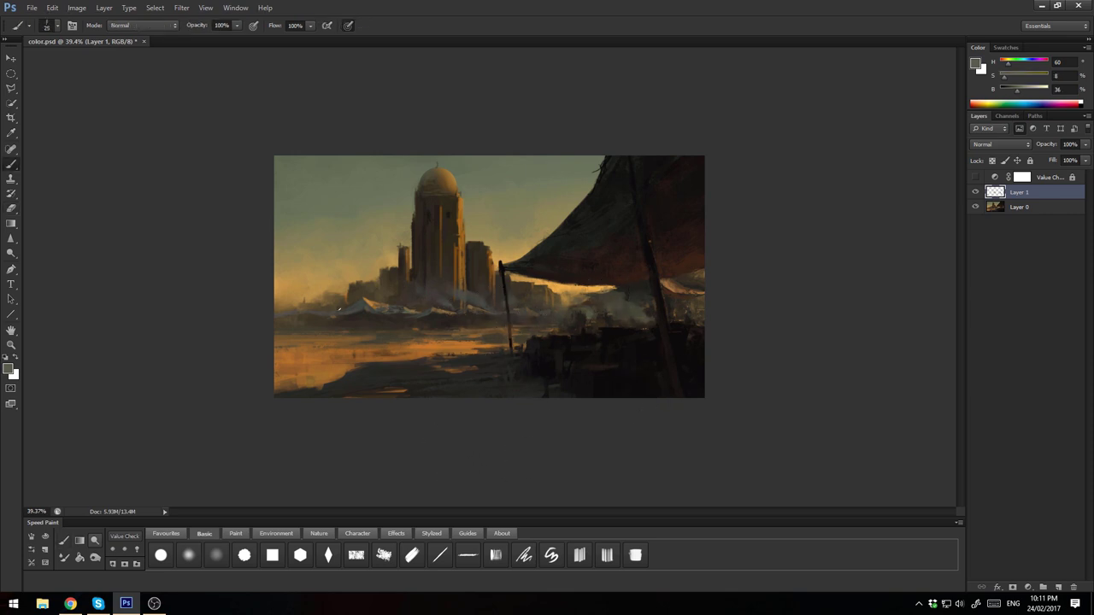
key(bracketright)
key(bracketright)
alt+click(306, 288)
key(bracketleft)
key(bracketleft)
key(bracketleft)
alt+click(364, 284)
alt+click(352, 273)
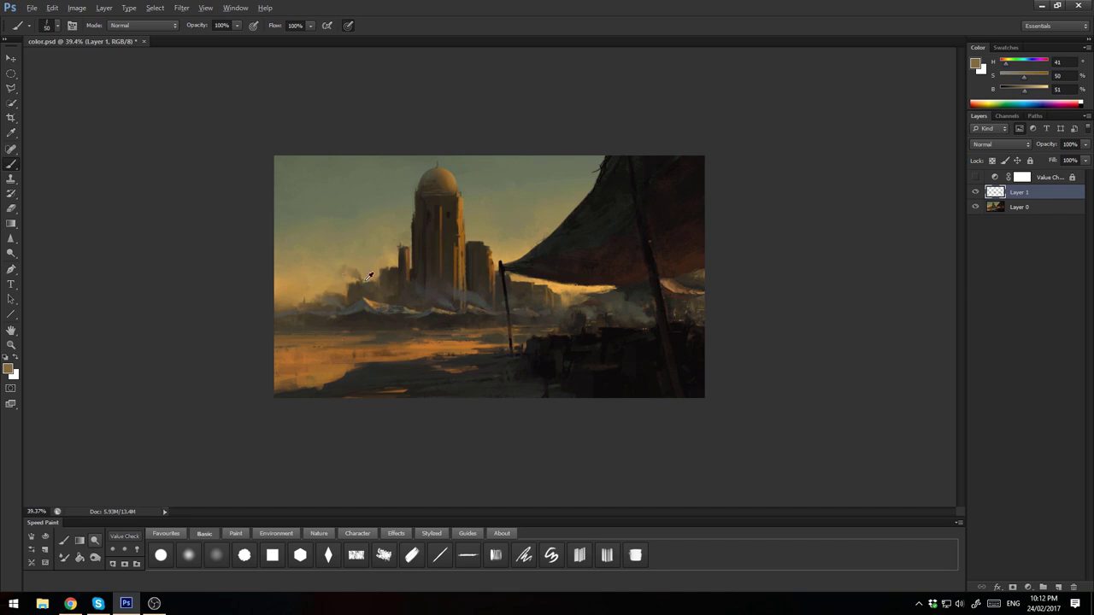
Add an empty Layer 2 and merge all visible layers into Layer 0
key(e)
key(ctrl+shift+alt+n)
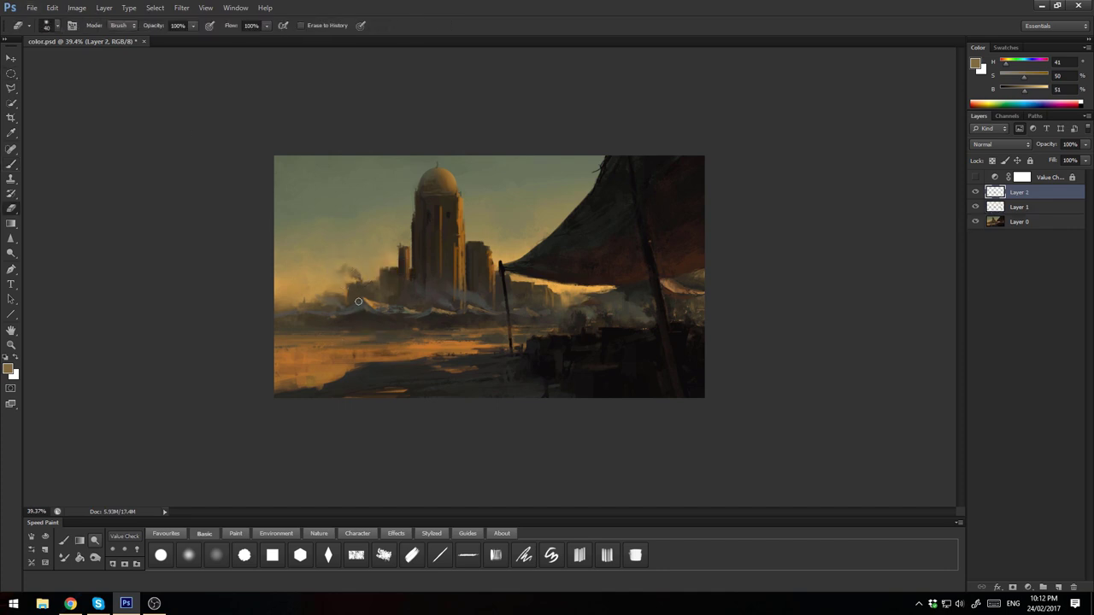
key(ctrl+shift+e)
Sample orange and dark grey, and switch the Speed Paint panel to Paint brushes
key(b)
alt+click(449, 369)
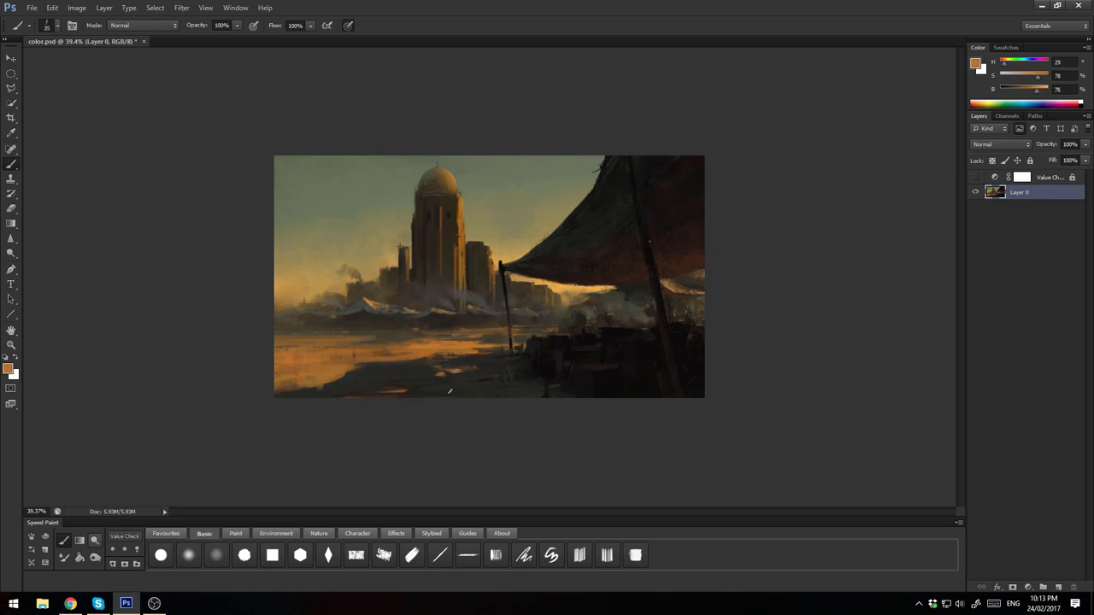
alt+click(393, 390)
click(235, 533)
click(188, 555)
Paint dark and greyer brown tones over the domed tower's body
alt+click(452, 209)
alt+click(456, 259)
alt+click(434, 314)
alt+click(411, 216)
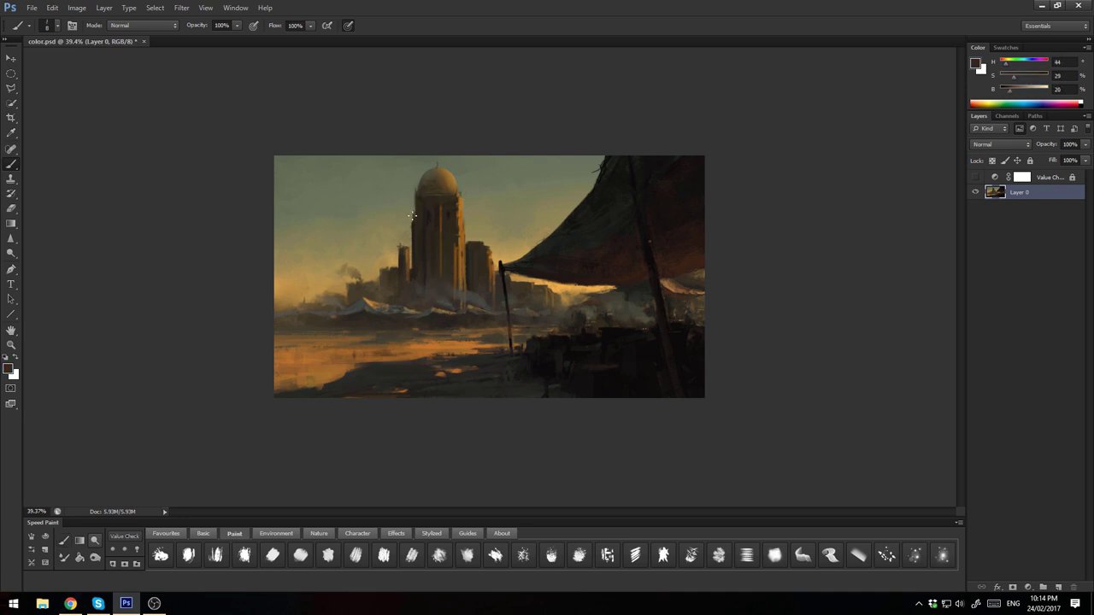
alt+click(474, 251)
alt+click(459, 191)
alt+click(469, 220)
scroll(469, 220, up, 5)
Add light and saturated orange highlights on the dome with dark brown edges
alt+click(490, 277)
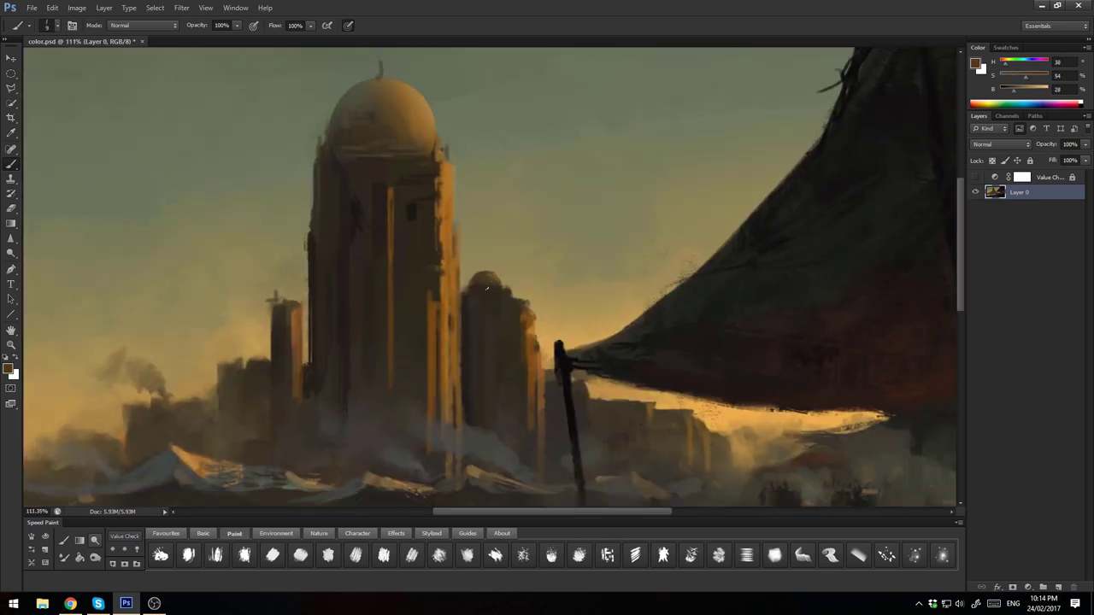
alt+click(494, 284)
alt+click(505, 270)
scroll(476, 349, down, 4)
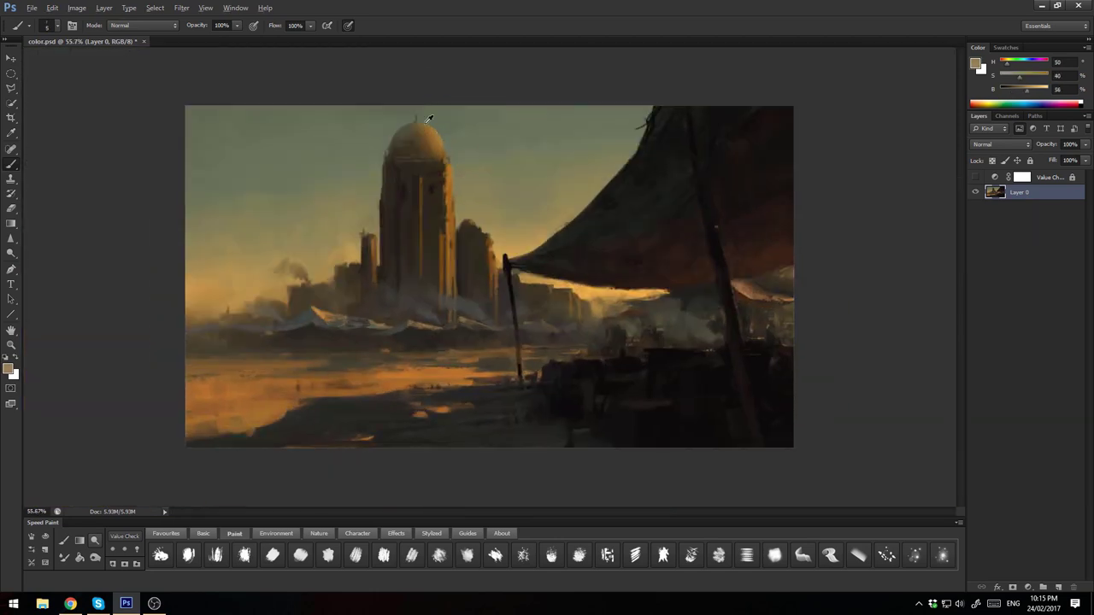
alt+click(430, 141)
alt+click(437, 131)
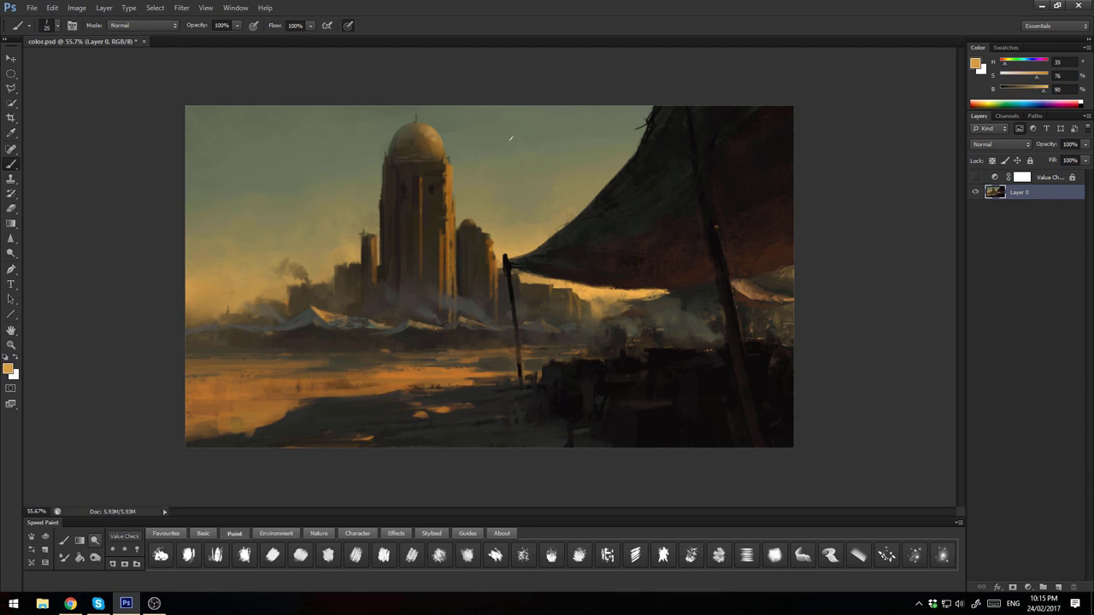
alt+click(423, 131)
alt+click(431, 159)
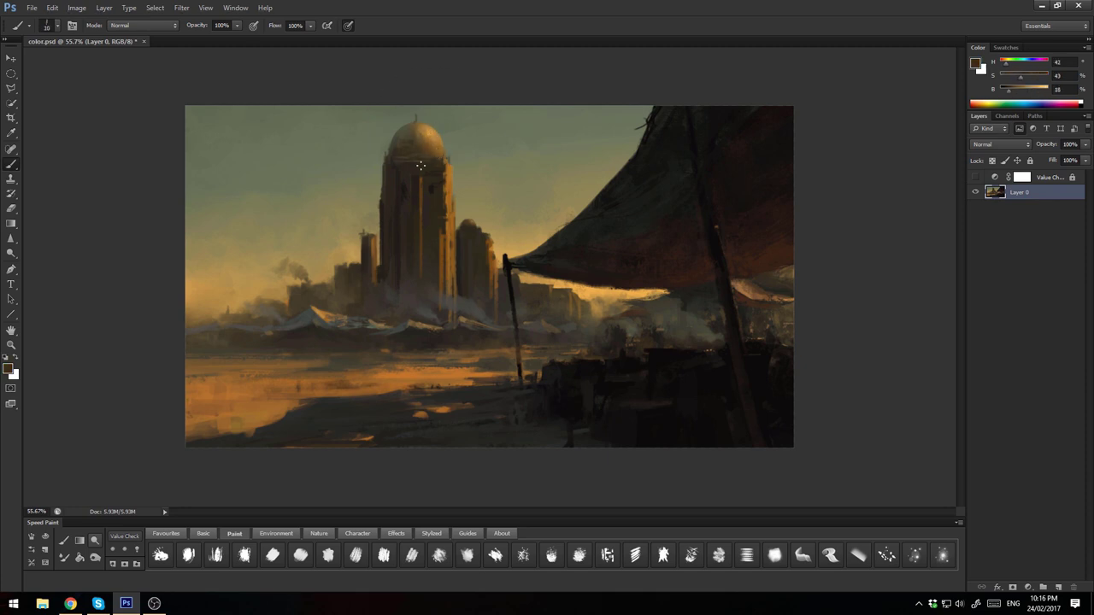
alt+click(436, 151)
Zoom out and flip the canvas horizontally to check the composition
alt+click(430, 148)
drag(481, 227, 391, 180)
key(h)
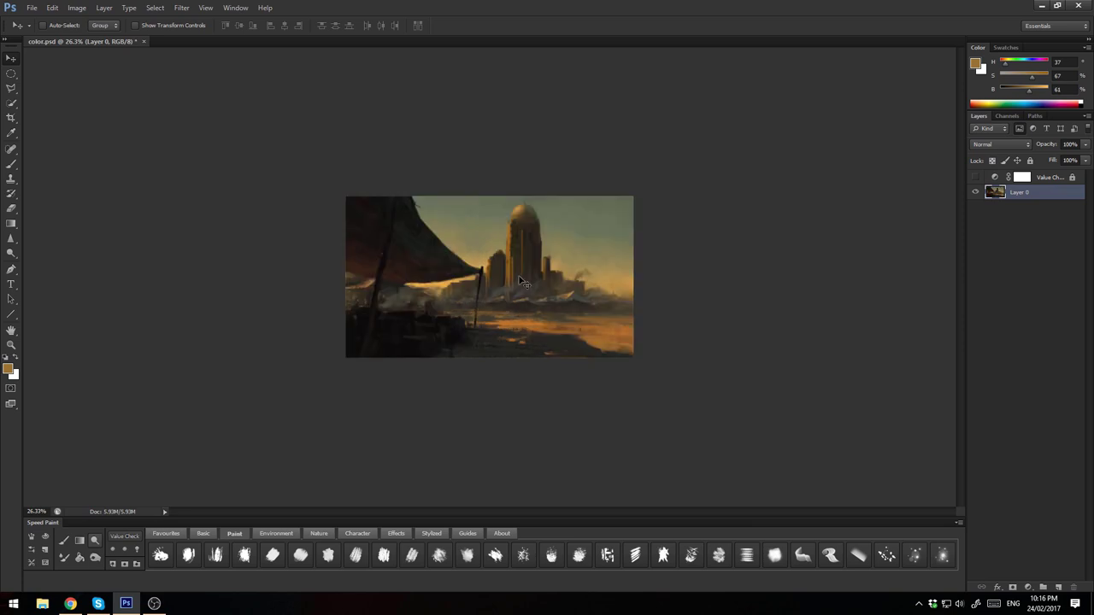
drag(511, 286, 526, 301)
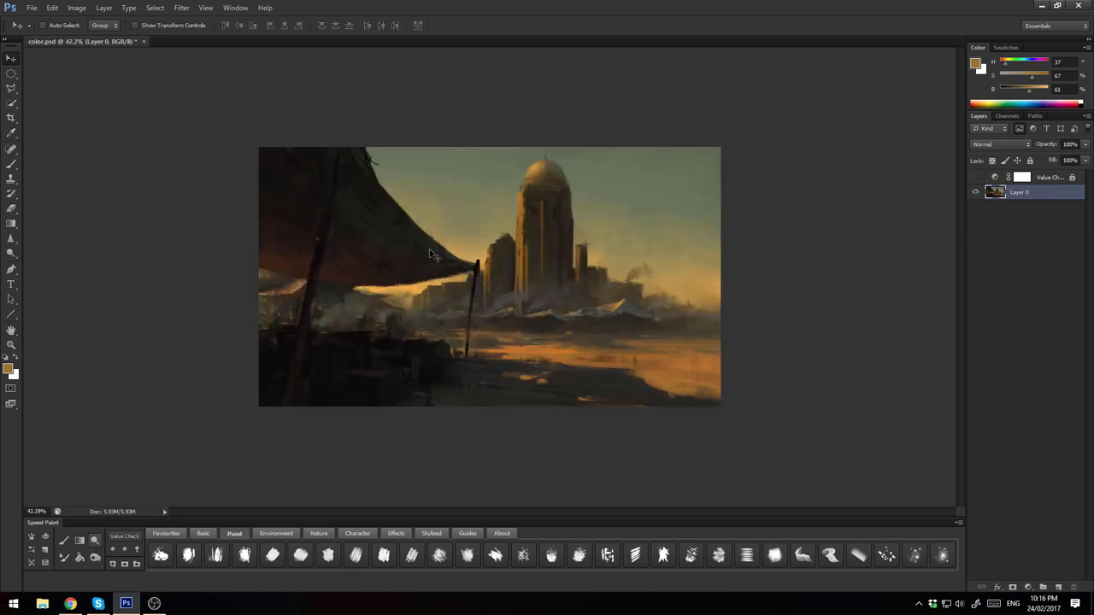
Touch up the foreground with sampled near-black and dark brown tones
key(b)
alt+click(455, 399)
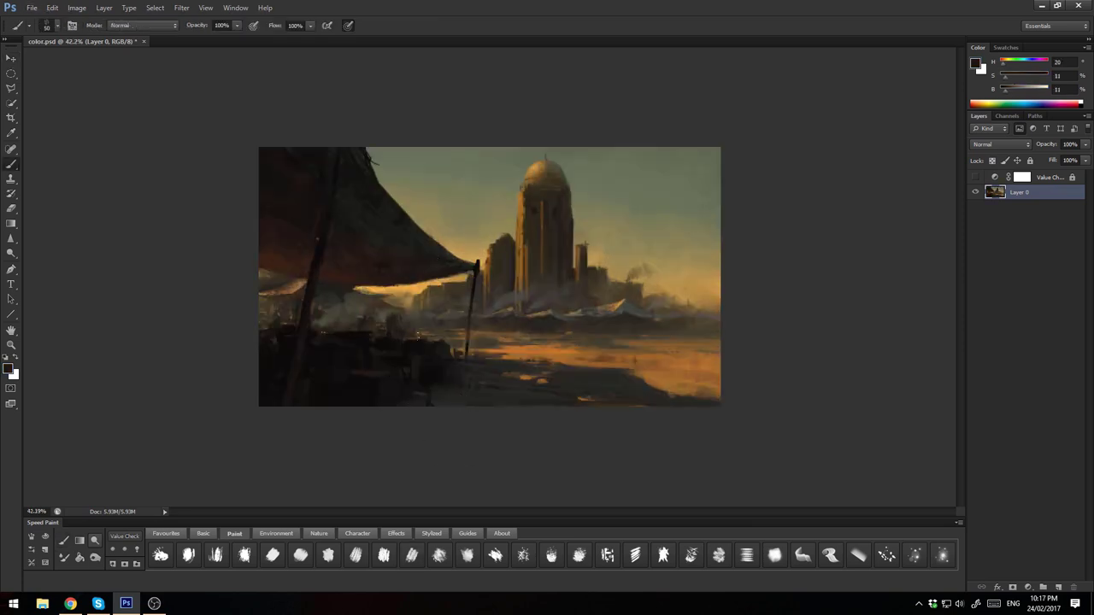
alt+click(421, 348)
alt+click(397, 350)
alt+click(349, 351)
alt+click(382, 379)
alt+click(355, 342)
alt+click(408, 373)
Darken the market stalls with dark grey-brown tones, then add a new empty Layer 1
alt+click(452, 364)
alt+click(371, 391)
alt+click(407, 366)
key(p)
key(b)
alt+click(431, 399)
alt+click(365, 340)
click(1058, 588)
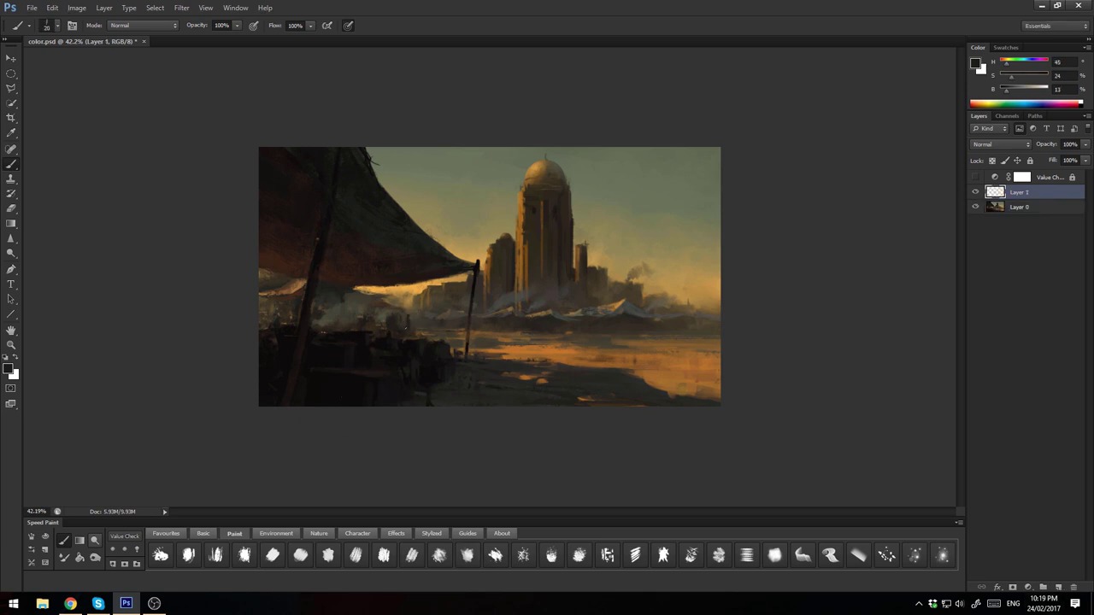
Paint distant buildings along the right horizon with sampled oranges and dark browns
alt+click(380, 323)
alt+click(554, 336)
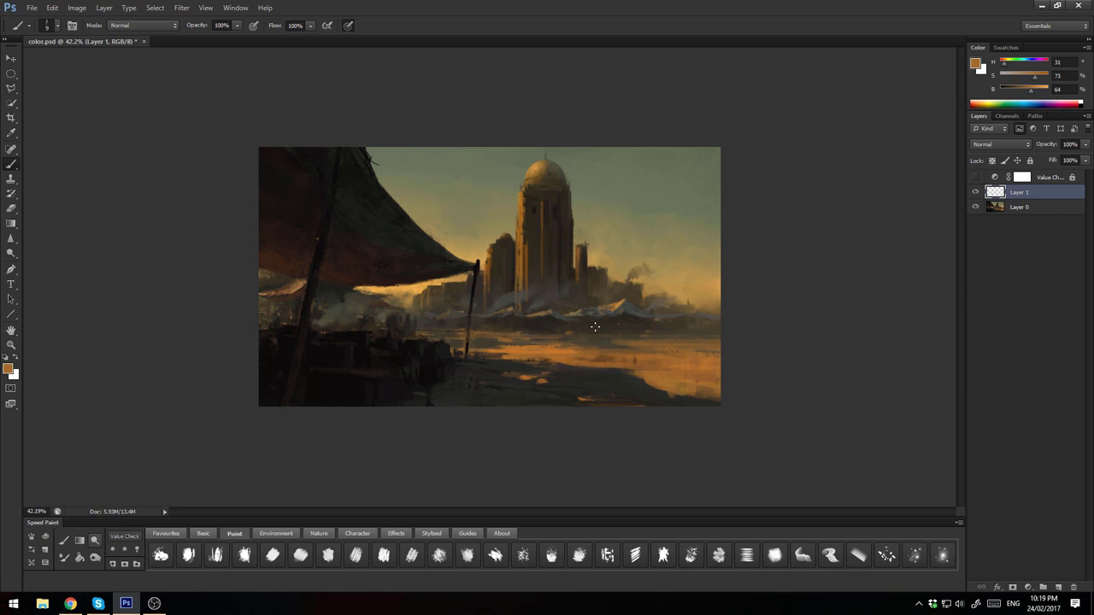
alt+click(637, 330)
alt+click(498, 255)
alt+click(523, 262)
alt+click(520, 243)
alt+click(511, 251)
alt+click(526, 209)
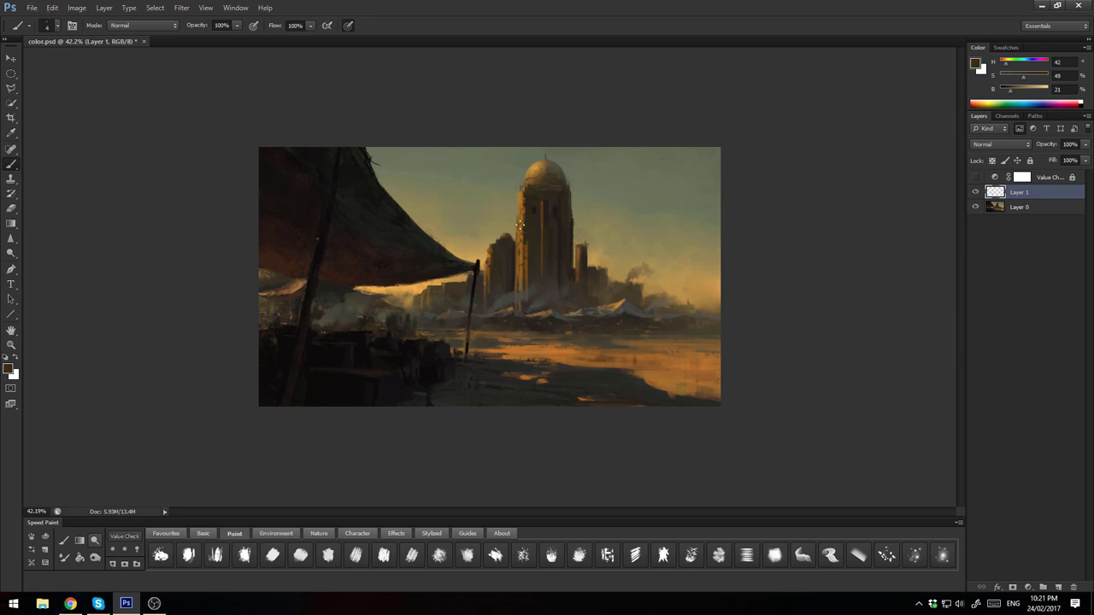
Refine the horizon buildings with near-black and tan sky tones, using a larger eraser
alt+click(516, 299)
alt+click(511, 294)
alt+click(644, 333)
alt+click(686, 308)
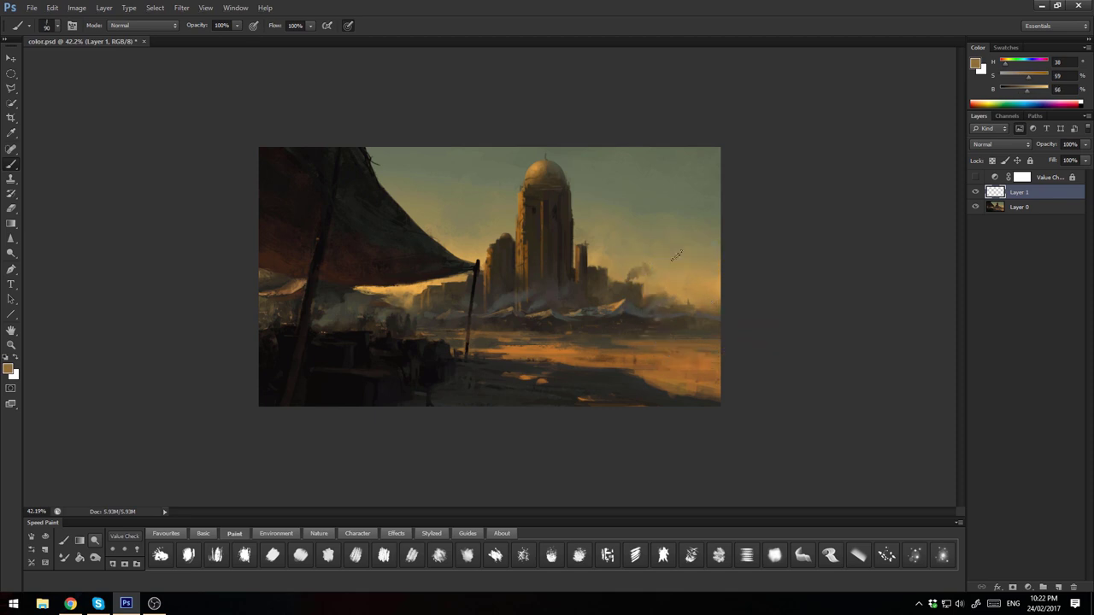
key(e)
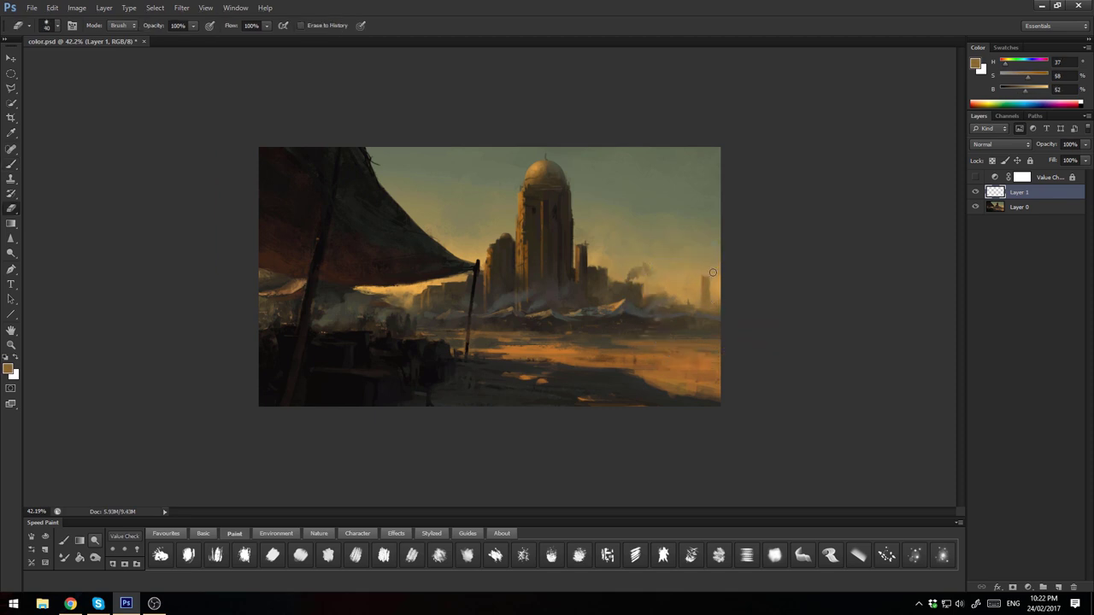
key(bracketright)
key(bracketright)
key(bracketright)
key(b)
alt+click(401, 301)
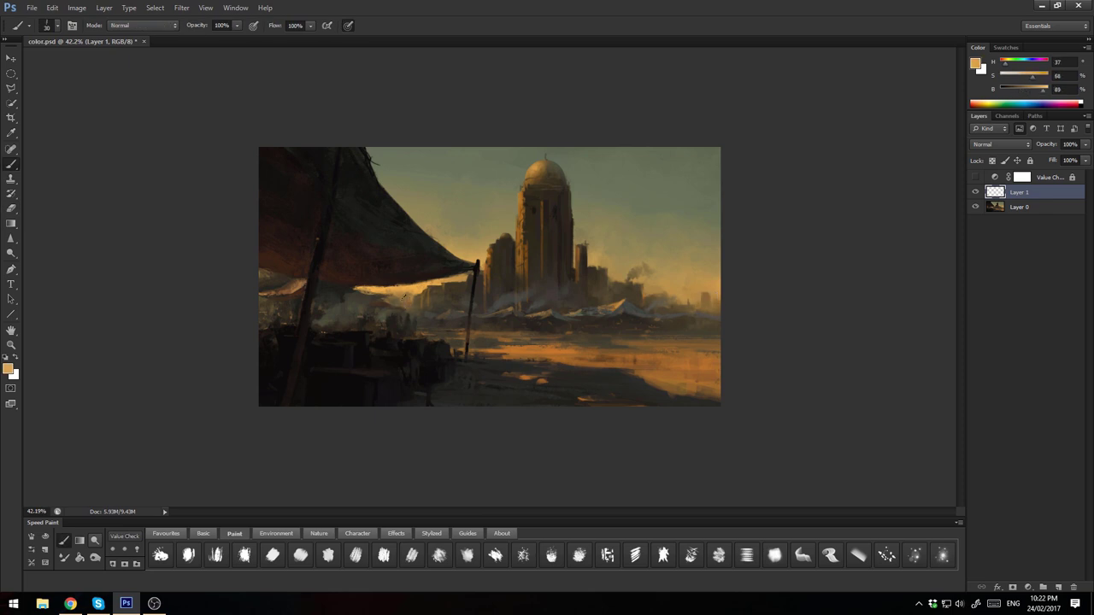
Draw a freehand Lasso selection around the tent pole
alt+scroll(586, 264, up, 1)
alt+scroll(530, 344, down, 2)
alt+scroll(529, 345, up, 1)
click(11, 87)
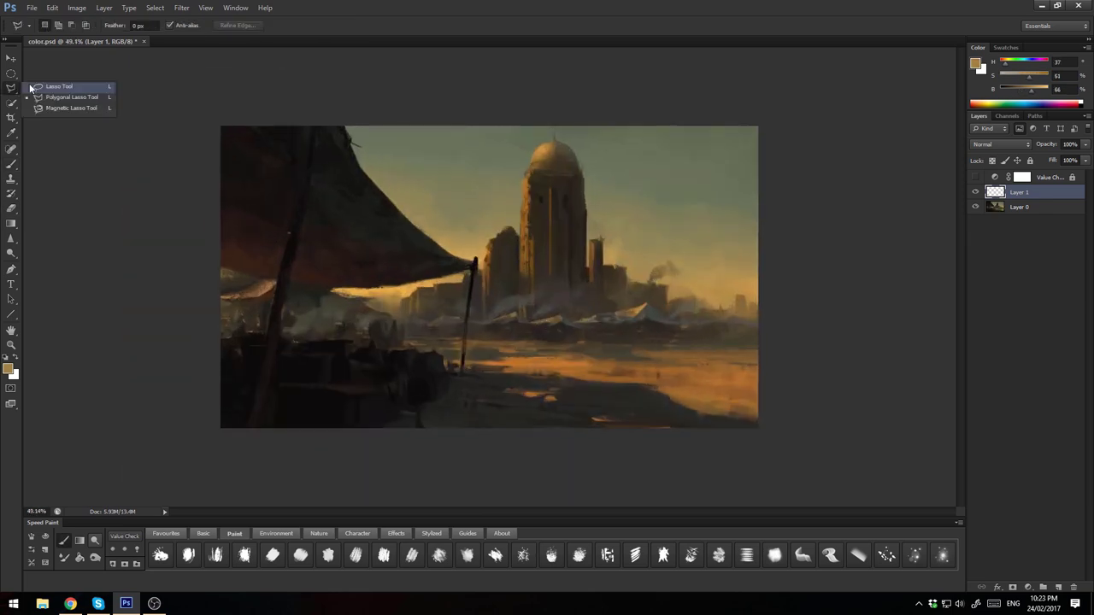
drag(469, 313, 476, 275)
key(b)
Paint dark grey, brown and tan details around the tent pole with the selection hidden
alt+click(475, 287)
key(ctrl+h)
alt+click(465, 275)
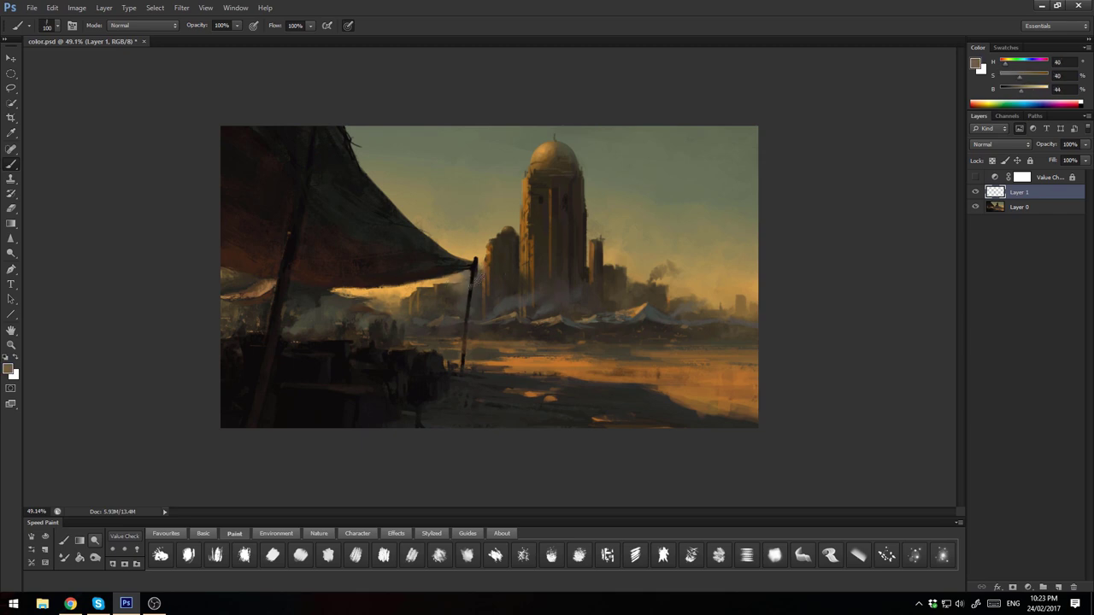
alt+click(486, 256)
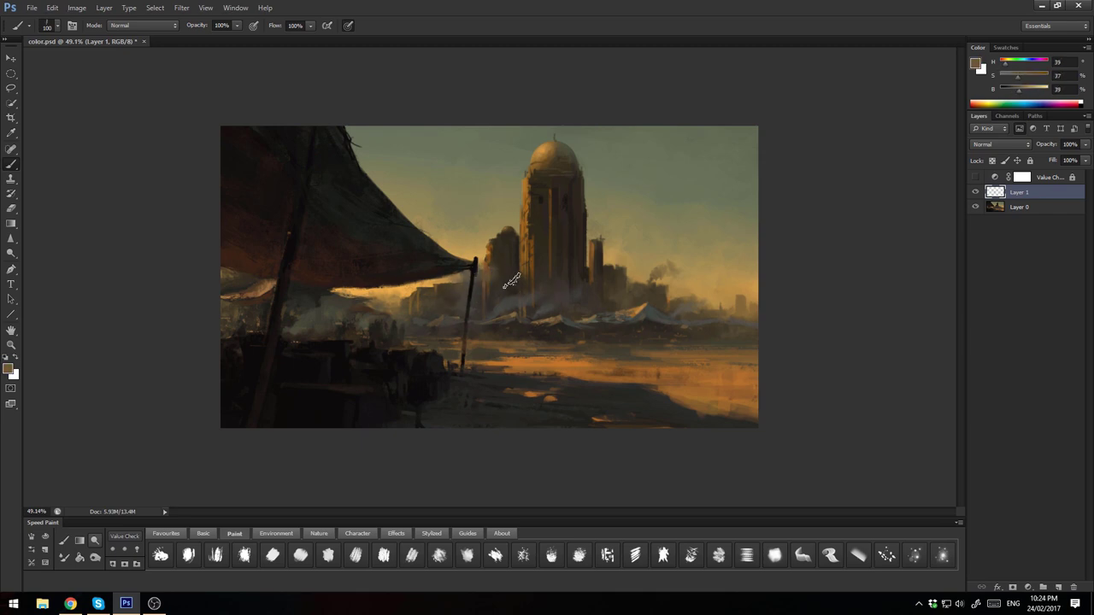
alt+click(476, 299)
alt+click(476, 353)
Merge the detail layer down into Layer 0 and touch up with near-black and dark brown tones
key(e)
key(ctrl+e)
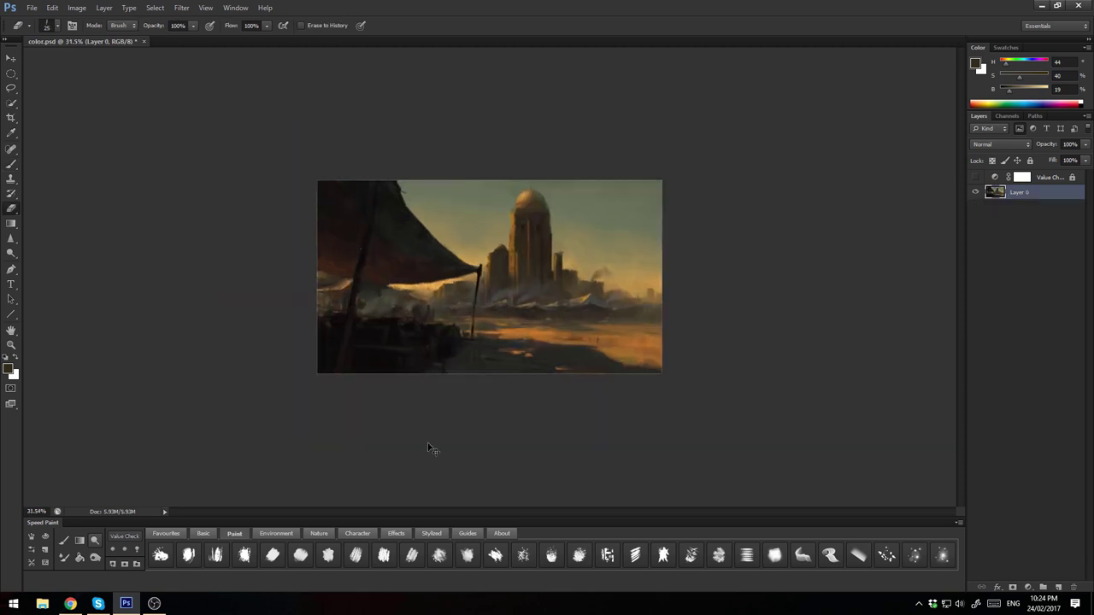
scroll(445, 384, up, 1)
key(b)
alt+click(463, 320)
alt+click(461, 340)
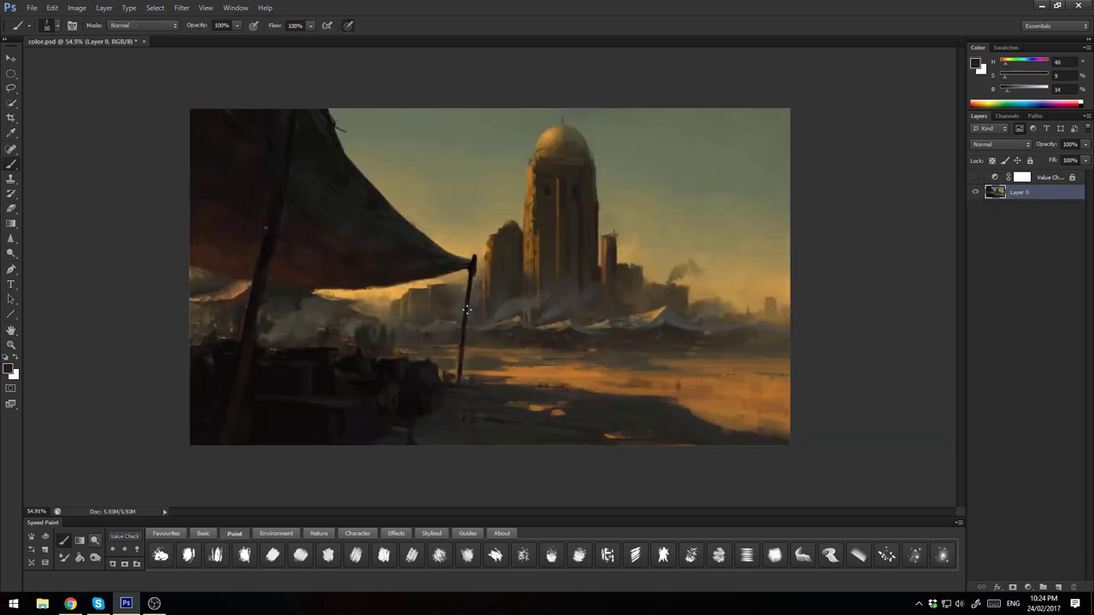
alt+click(472, 256)
alt+click(454, 386)
Pick a light orange, then draw an elliptical marquee selection around the dome
scroll(475, 291, up, 1)
scroll(481, 382, down, 3)
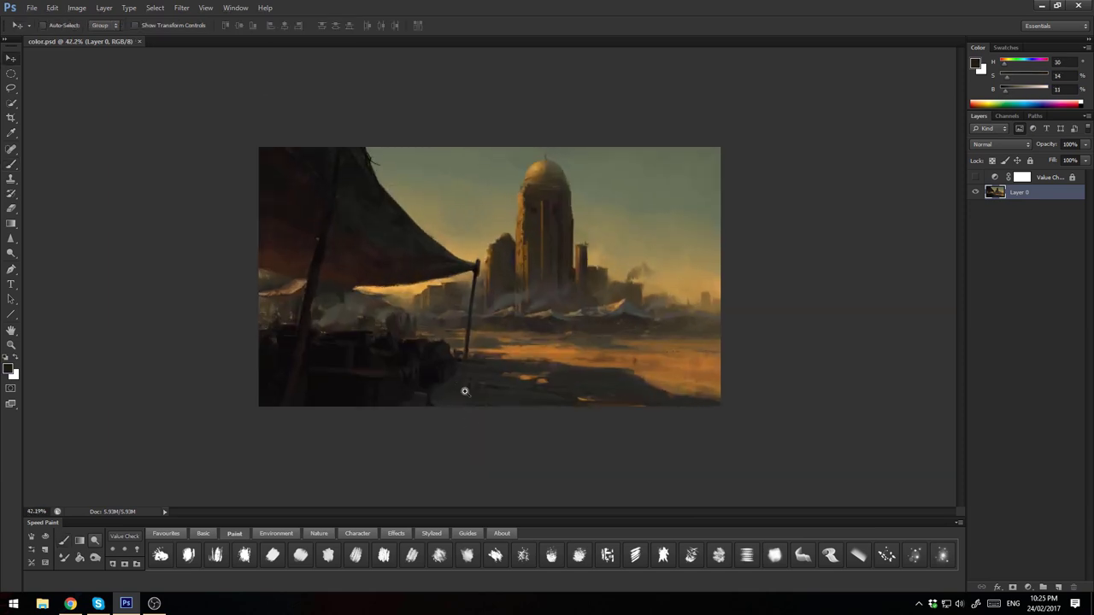
scroll(465, 388, up, 2)
alt+click(476, 272)
scroll(442, 342, down, 2)
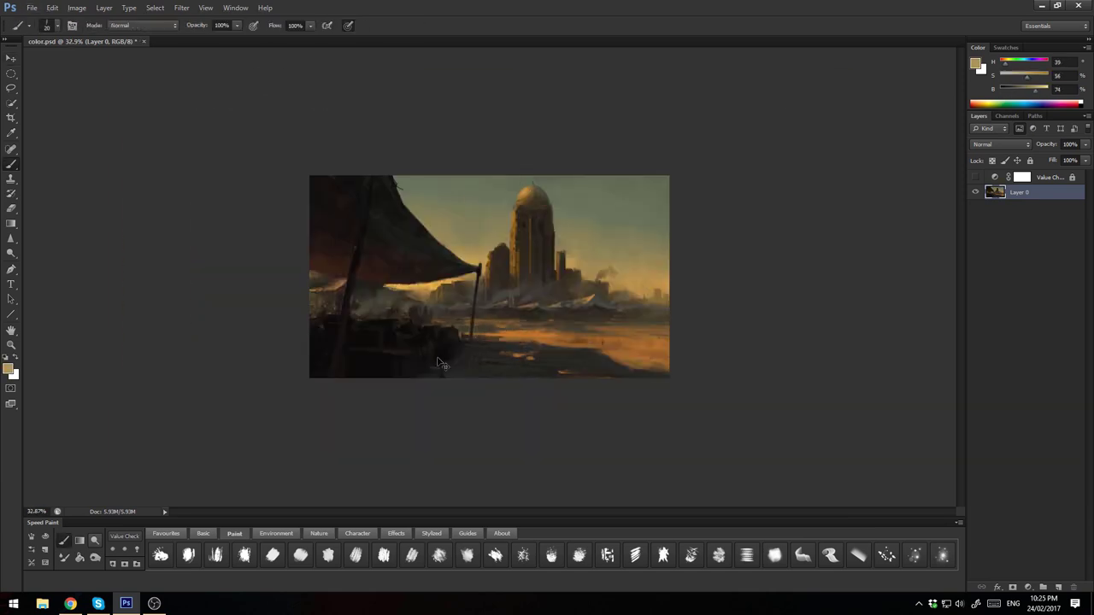
scroll(445, 410, up, 2)
scroll(428, 504, down, 2)
scroll(408, 279, up, 2)
key(m)
drag(524, 151, 572, 197)
Fill the dome selection on a new layer with a green gradient, shifted toward blue via Color Balance
click(1043, 588)
key(g)
click(1014, 67)
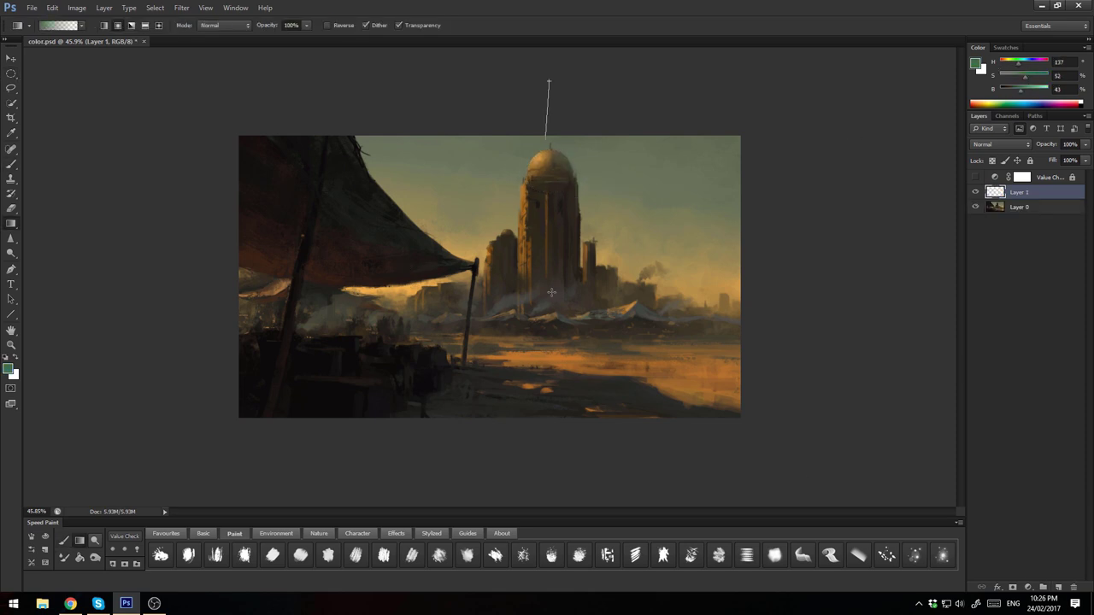
drag(545, 137, 549, 82)
key(i)
key(ctrl+b)
drag(896, 186, 914, 185)
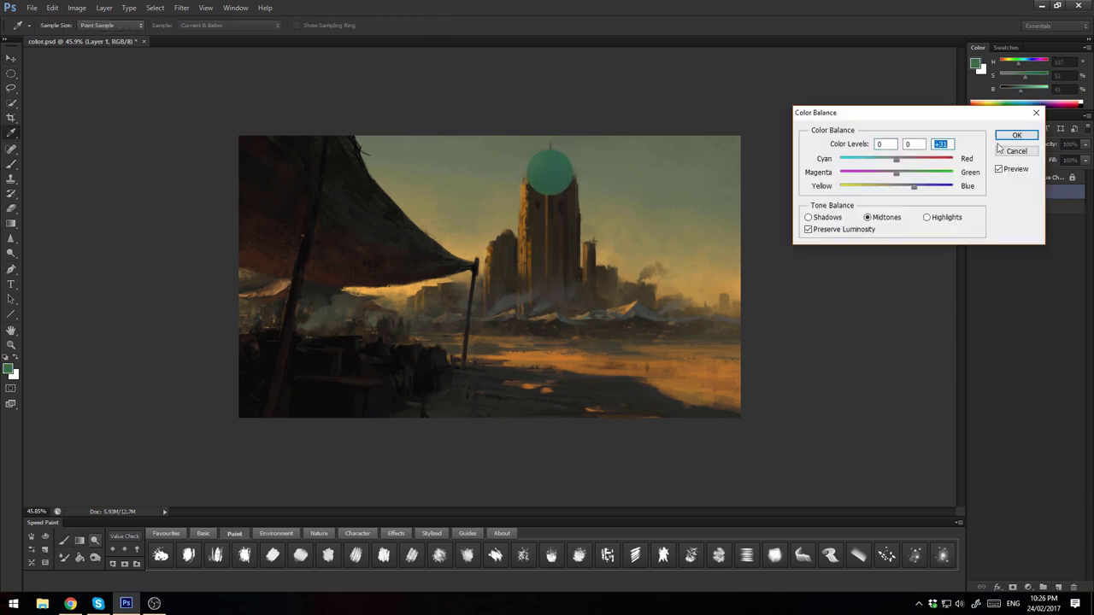
key(Return)
Try Hue and Soft Light blend modes on the dome layer and brighten its midtones to 1.90 in Levels
key(v)
click(1000, 144)
click(988, 423)
click(1012, 145)
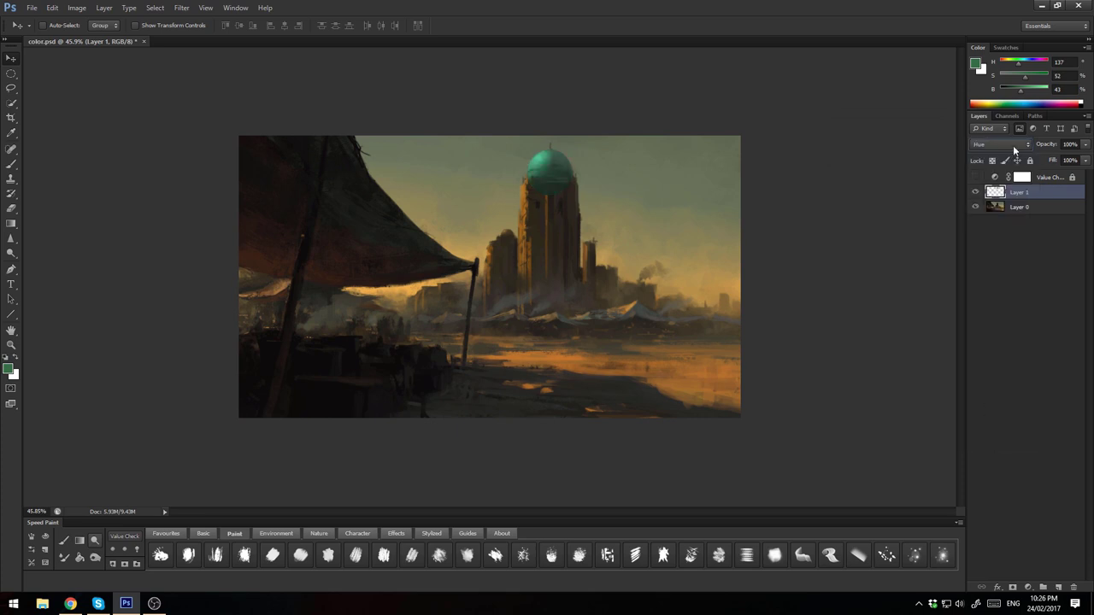
key(shift+alt+f)
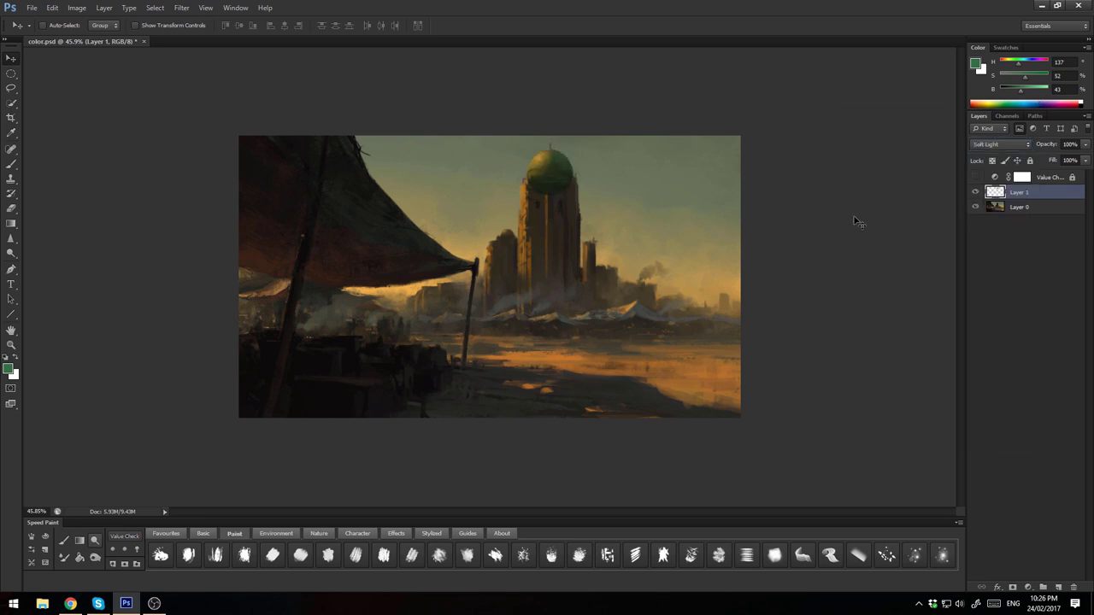
key(i)
key(ctrl+l)
drag(938, 352, 906, 352)
key(Return)
Set the dome layer back to Hue for a teal dome and lower its opacity
key(e)
click(1000, 143)
click(993, 314)
key(ctrl+u)
key(Escape)
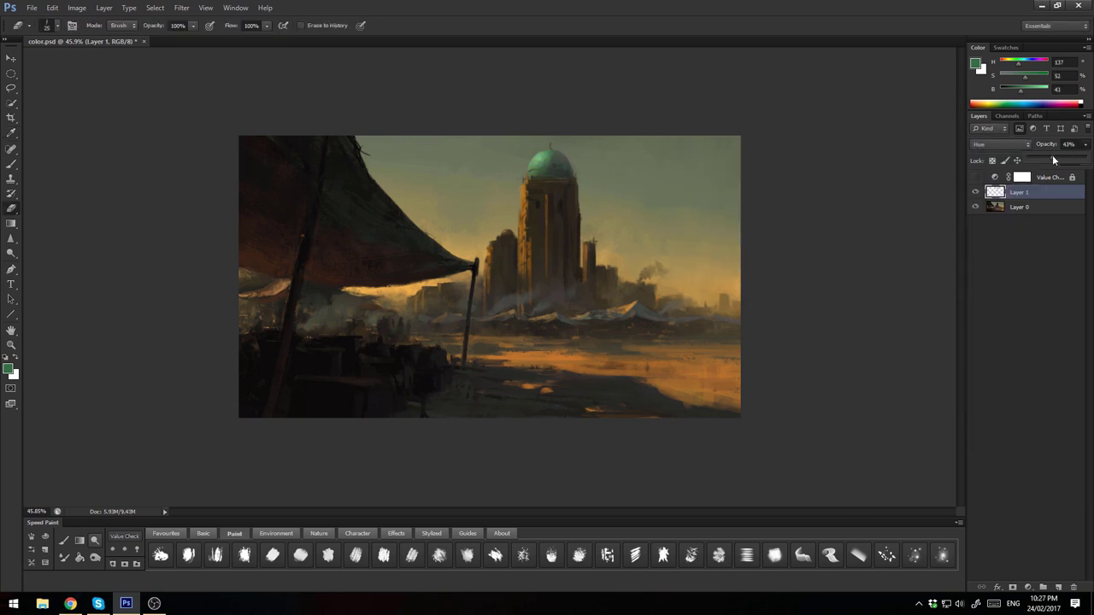
drag(1046, 144, 1017, 144)
click(996, 587)
Limit the dome tint with Blend If on underlying brightness (77 / 167), keeping Hue blending
click(1024, 448)
drag(940, 462, 966, 461)
click(1078, 254)
key(b)
double_click(1070, 193)
key(Escape)
scroll(818, 397, down, 1)
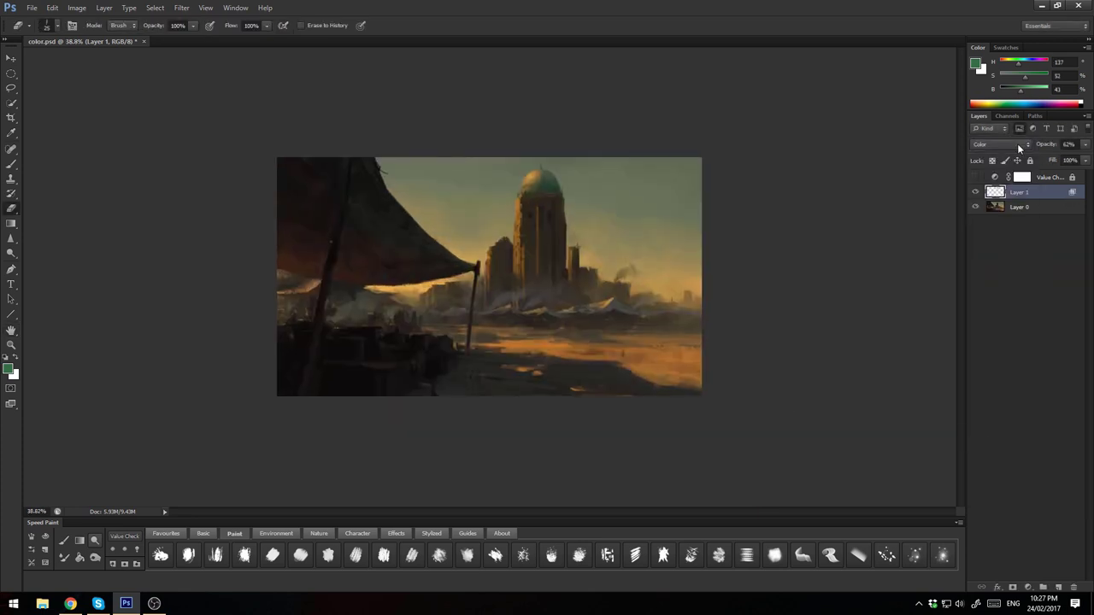
click(1001, 143)
scroll(1001, 144, up, 2)
Flip the canvas back, merge the dome layer down, and add a new layer for the figure
key(h)
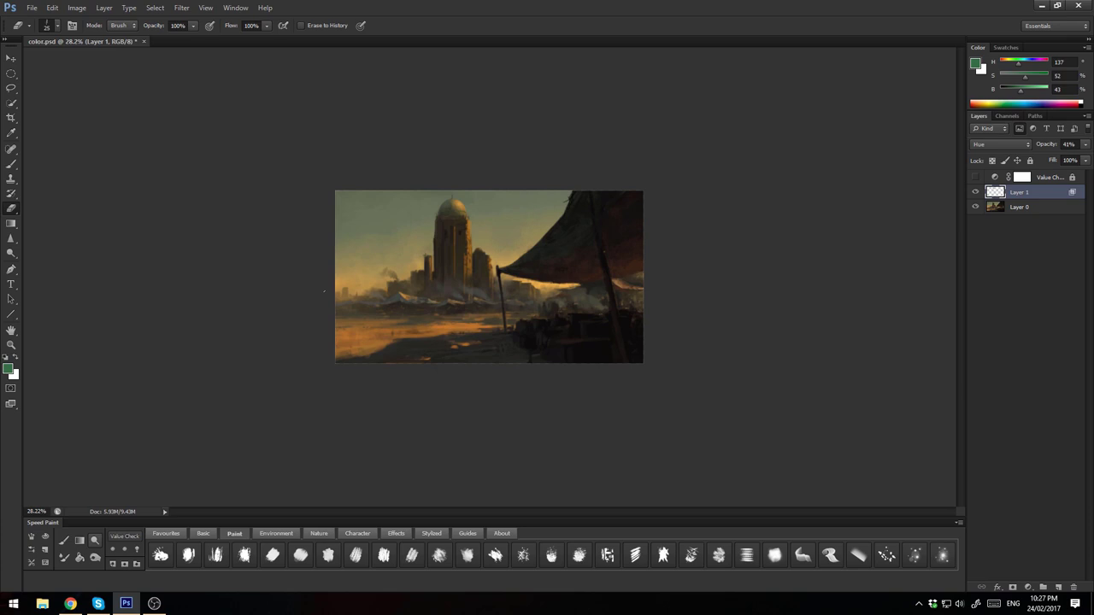
key(ctrl+e)
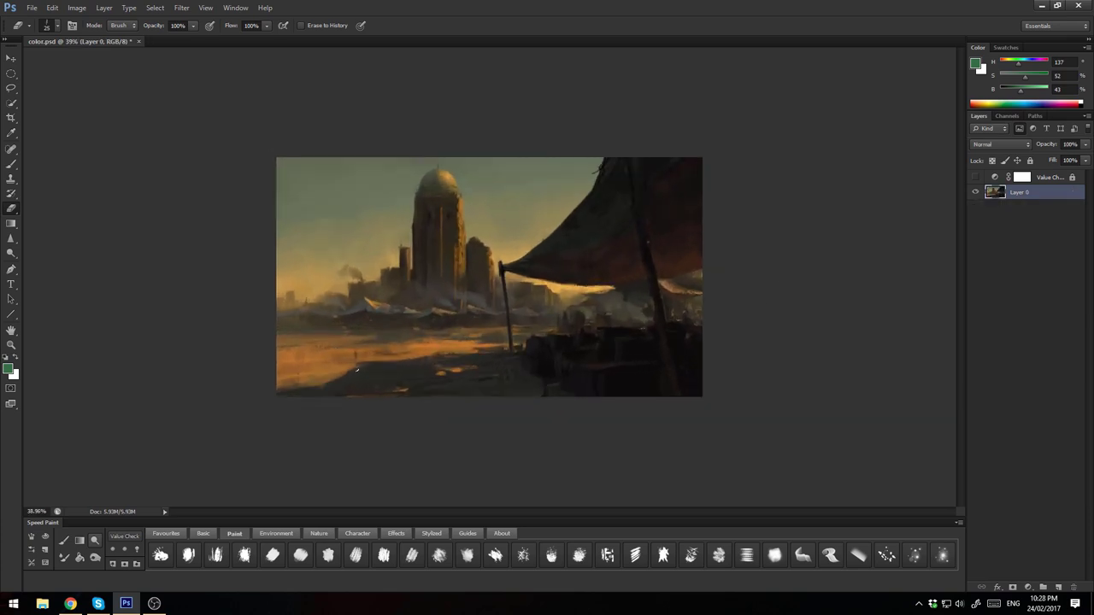
key(ctrl+shift+alt+n)
key(h)
key(h)
Paint a tall dark cloaked figure on the sand with a smaller brush, trimming it with the Eraser
key(b)
alt+click(538, 342)
key(bracketleft)
key(bracketleft)
key(bracketleft)
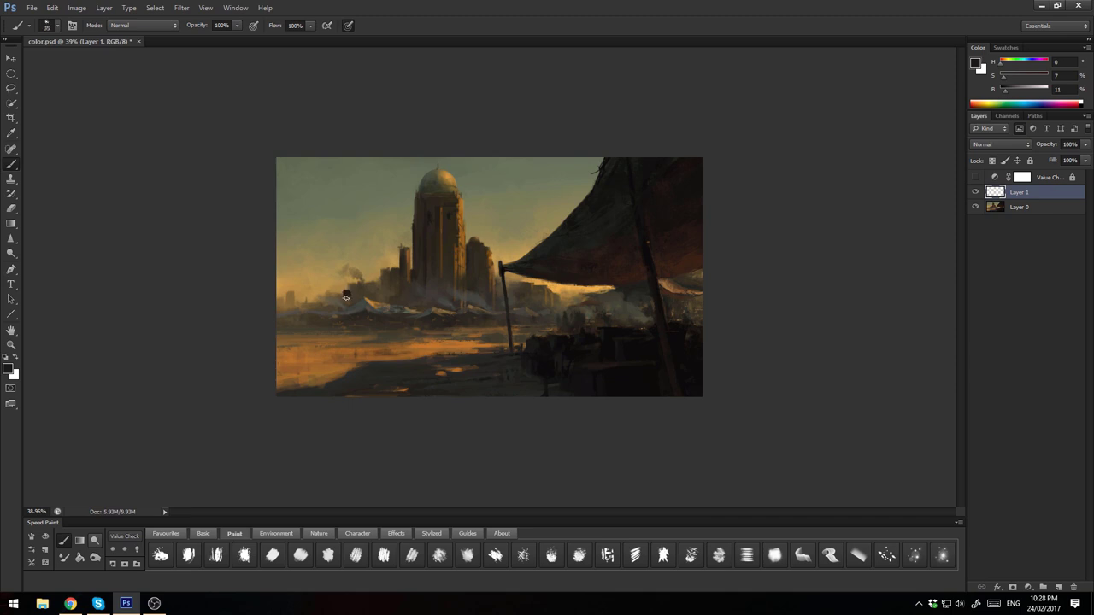
mouse_move(339, 305)
mouse_down()
mouse_move(352, 329)
mouse_move(335, 368)
mouse_move(312, 381)
mouse_up()
drag(333, 342, 323, 361)
key(e)
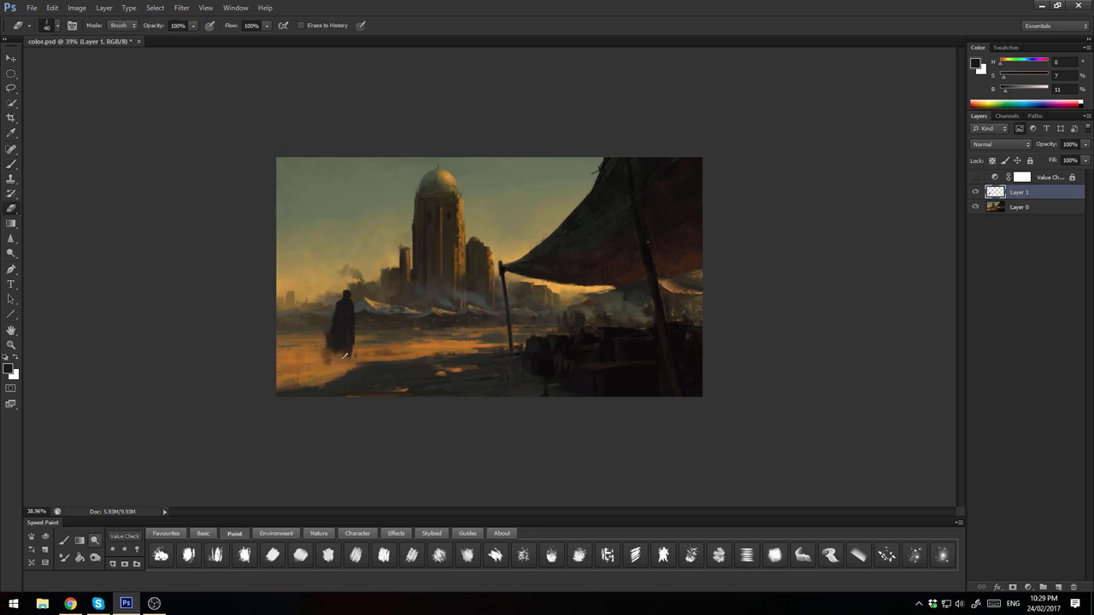
key(b)
alt+click(351, 357)
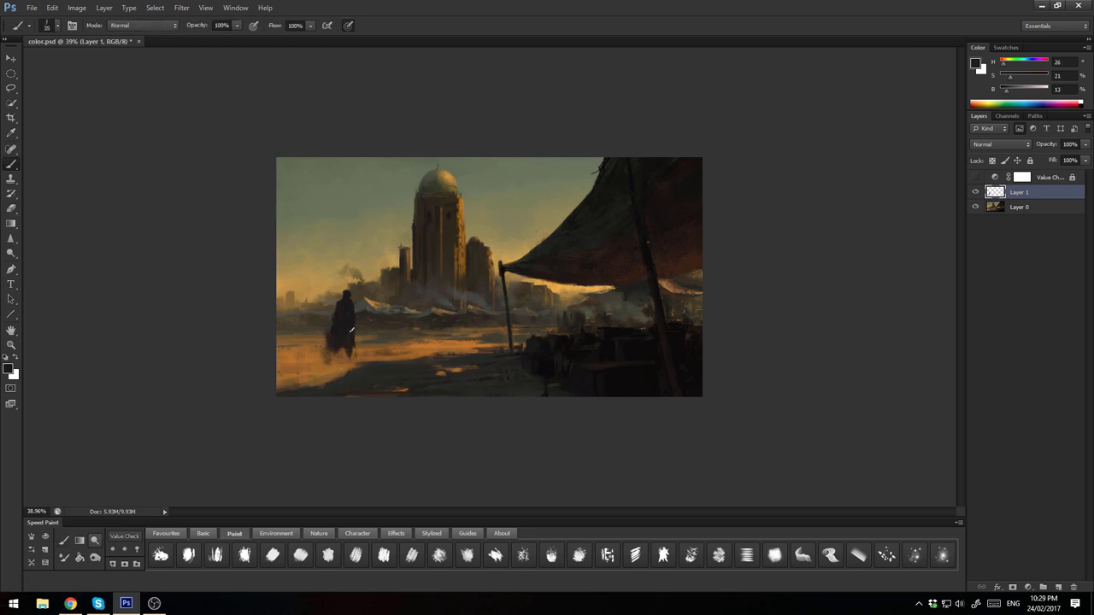
key(e)
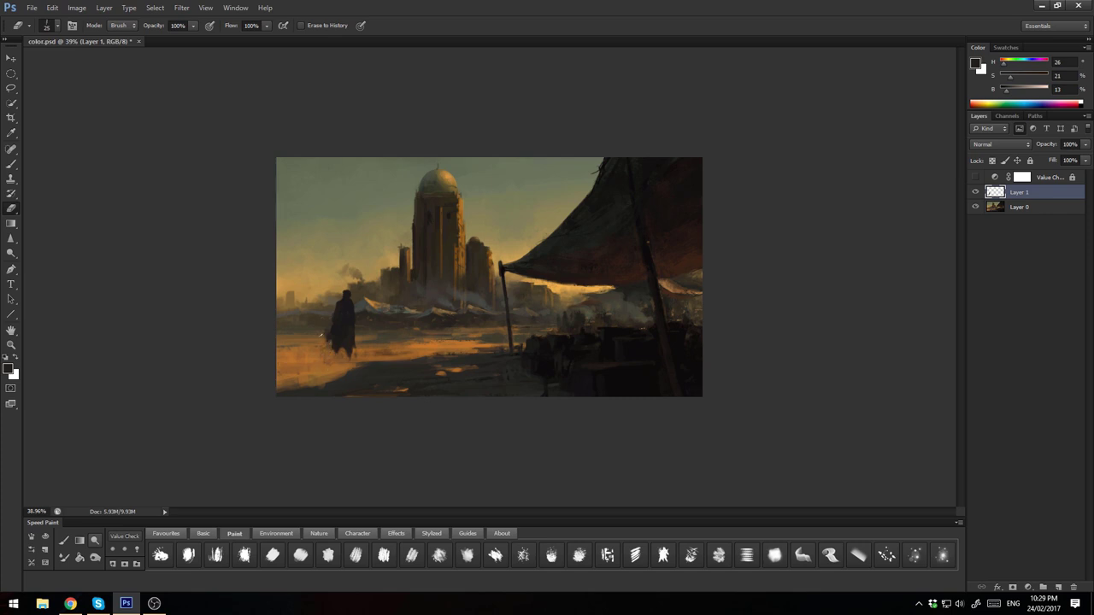
key(b)
key(e)
key(b)
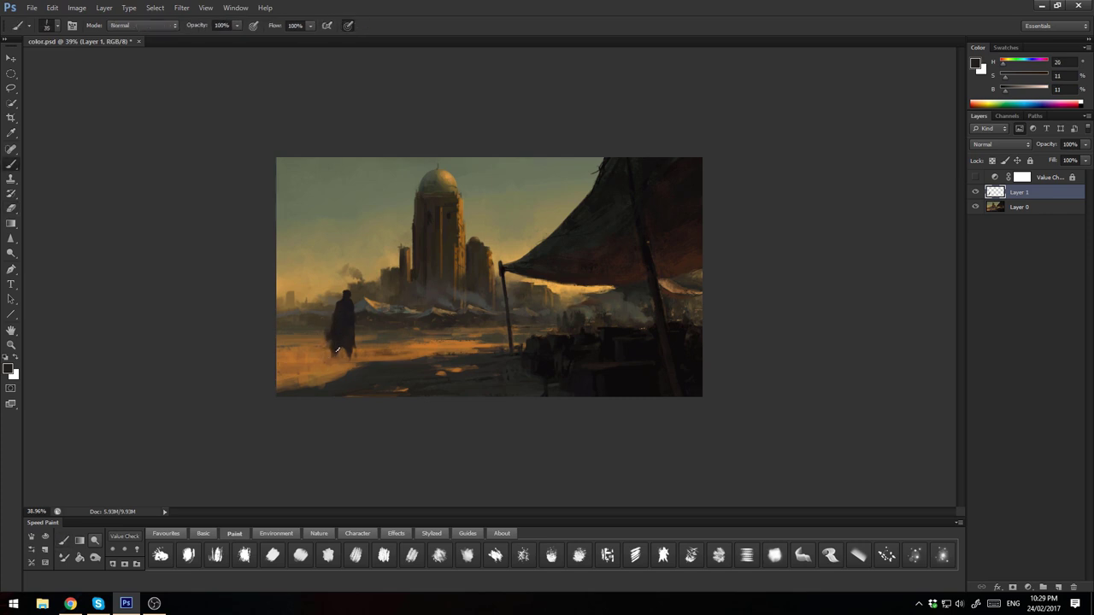
Choose pale olive tones and paint light onto the figure's upper body
alt+click(564, 290)
alt+click(353, 301)
drag(1025, 81, 1018, 83)
alt+click(351, 302)
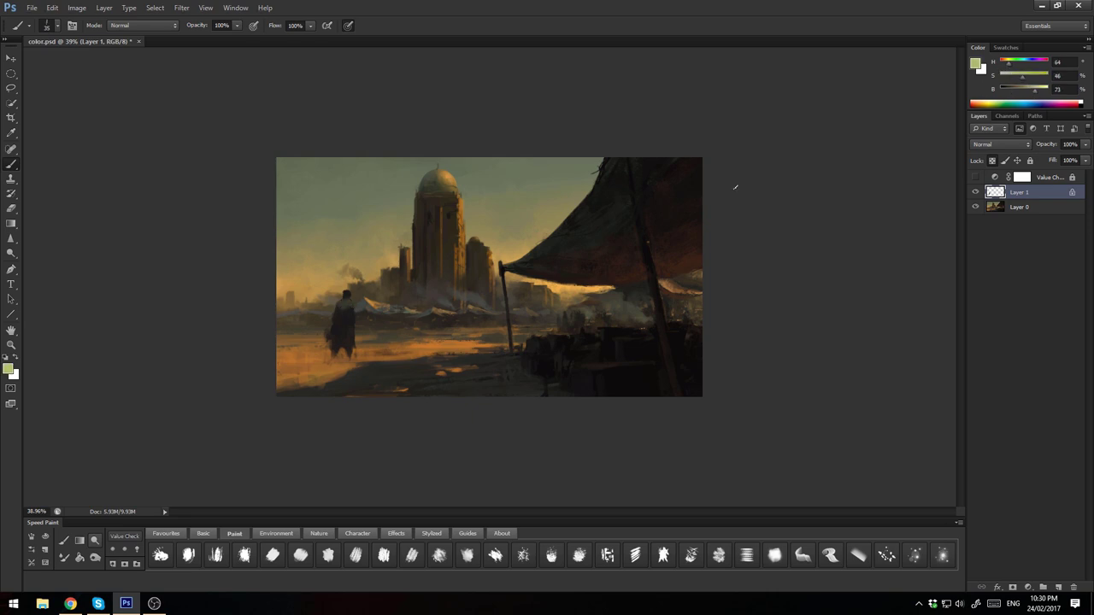
alt+click(353, 303)
alt+click(349, 293)
alt+click(355, 327)
drag(342, 311, 347, 335)
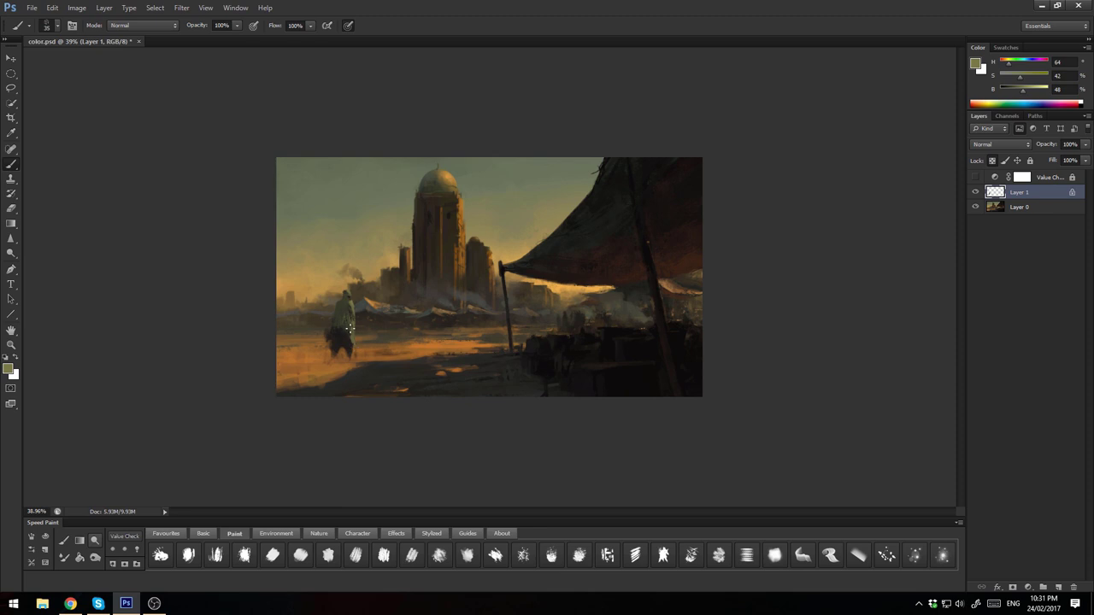
Sample olive and dark tones around the figure, closing Levels without changes
alt+click(348, 304)
alt+click(352, 305)
alt+click(351, 321)
key(ctrl+l)
click(1050, 244)
alt+click(383, 366)
key(g)
alt+click(432, 270)
Dab light olive speckles onto the figure's back and soften them with olive
key(b)
click(1008, 97)
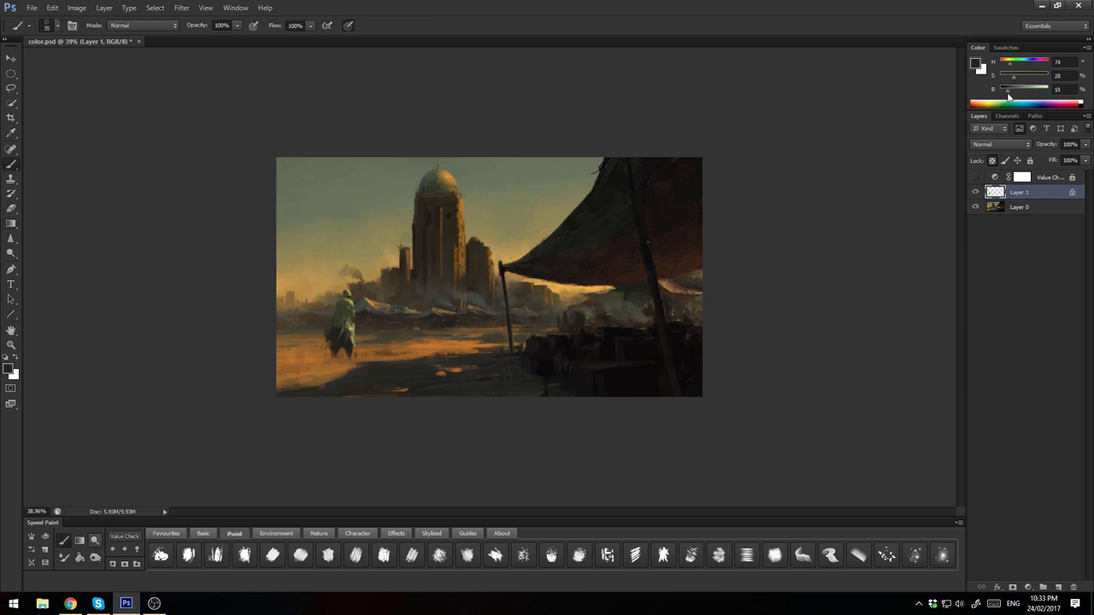
alt+click(342, 312)
alt+click(351, 300)
mouse_move(353, 327)
mouse_down()
mouse_move(349, 358)
mouse_move(347, 342)
mouse_up()
alt+click(349, 323)
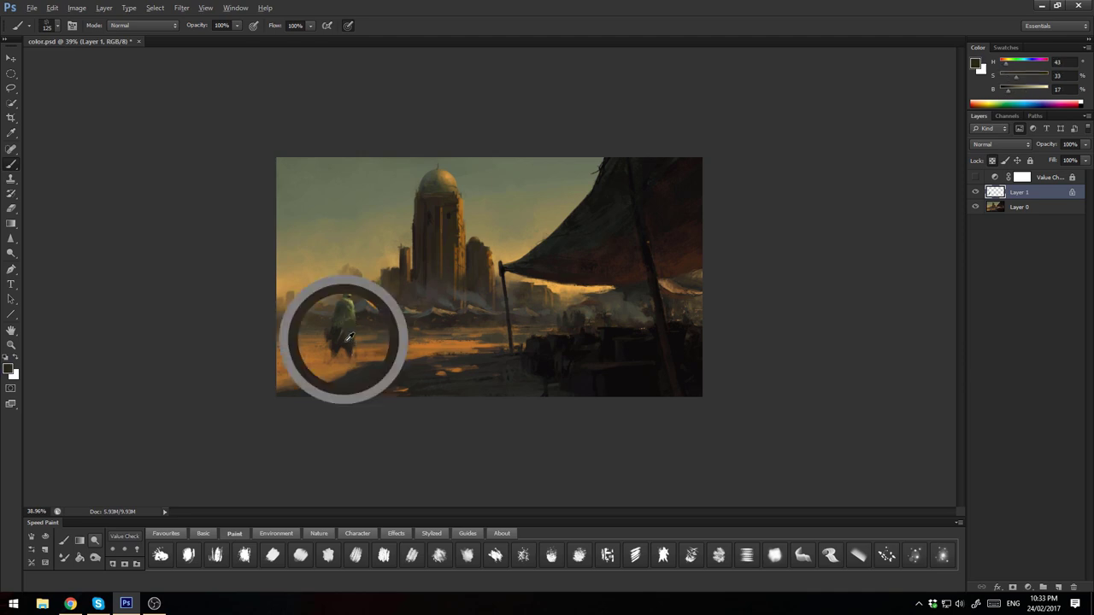
alt+click(356, 320)
key(h)
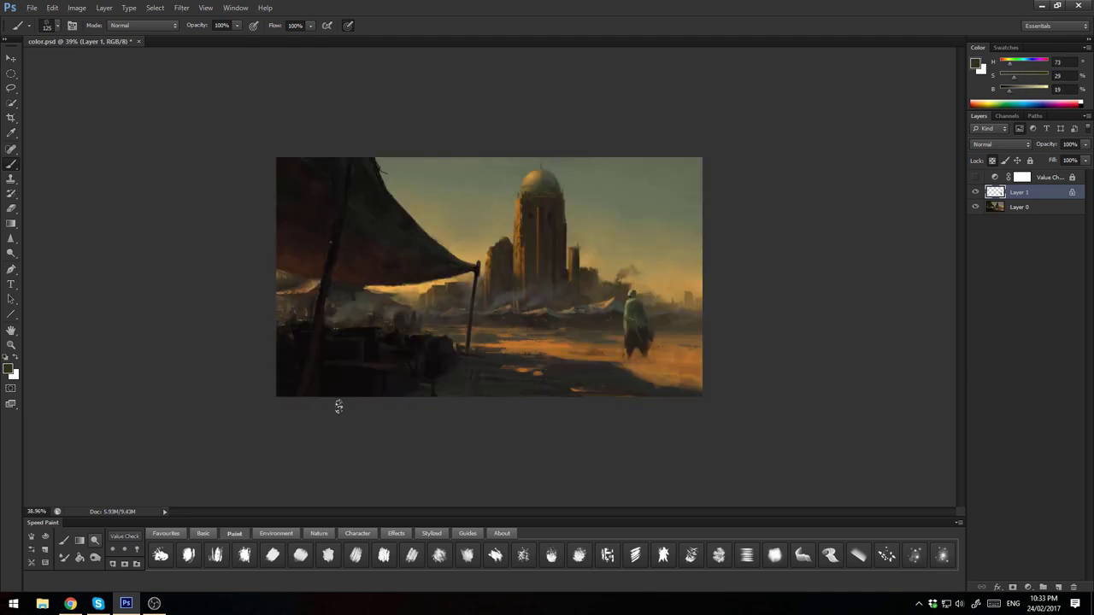
alt+click(631, 304)
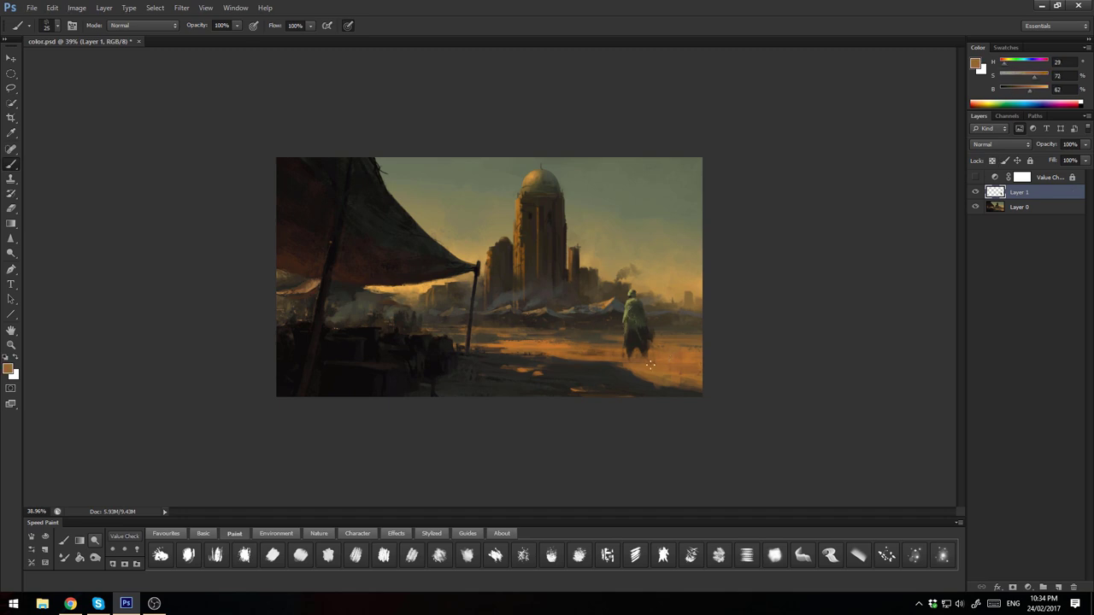
alt+click(647, 335)
alt+click(649, 337)
drag(1032, 77, 1013, 90)
alt+click(641, 346)
alt+click(668, 361)
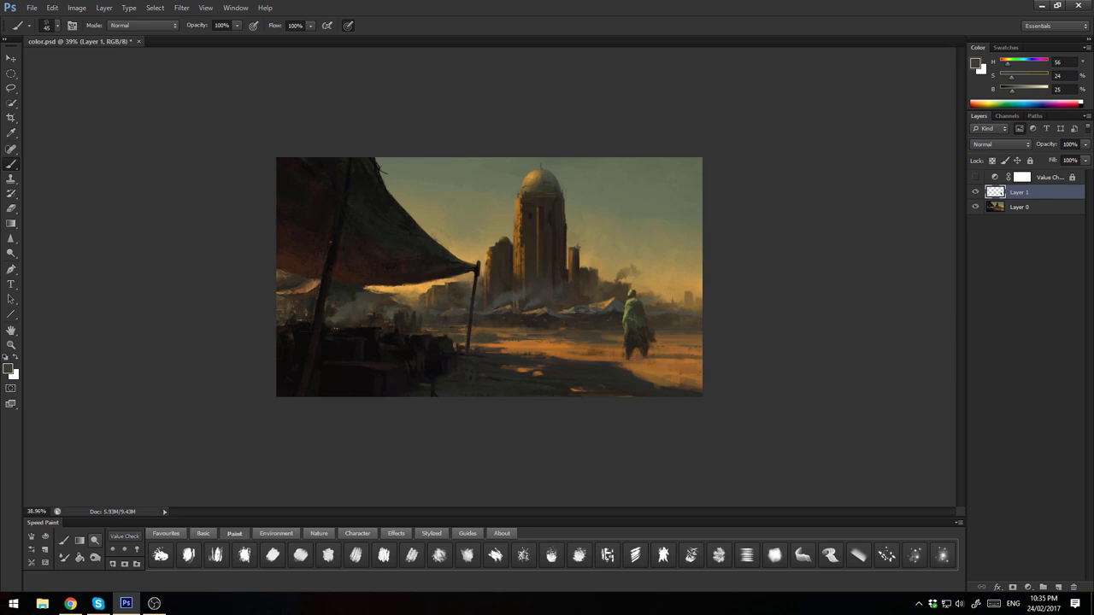
alt+click(654, 357)
alt+click(666, 352)
alt+click(671, 358)
key(h)
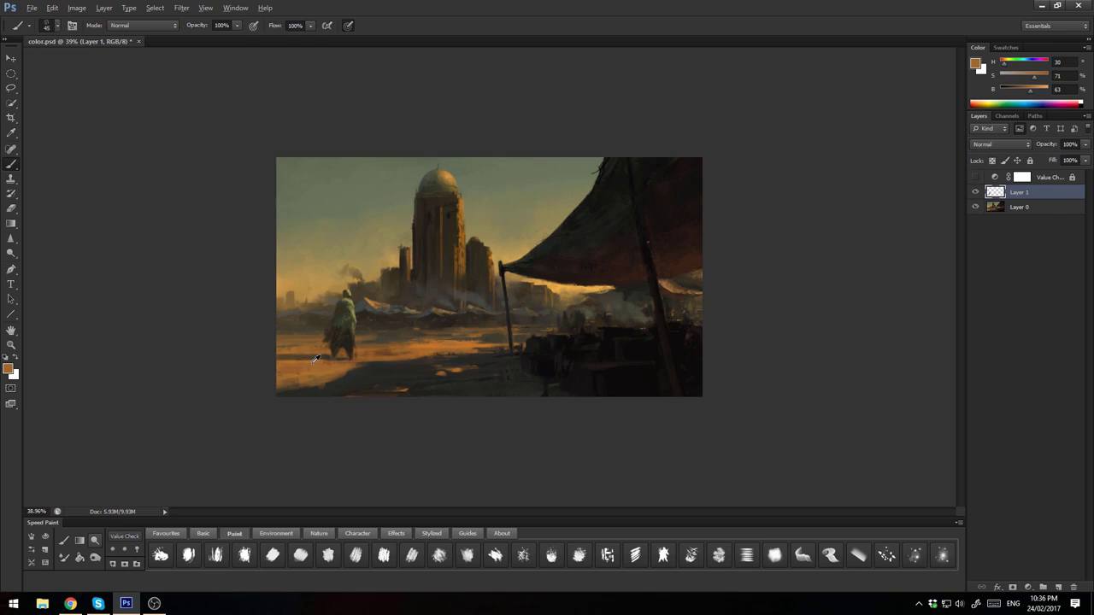
alt+click(341, 350)
key(ctrl+b)
key(Escape)
right_click(11, 237)
click(59, 259)
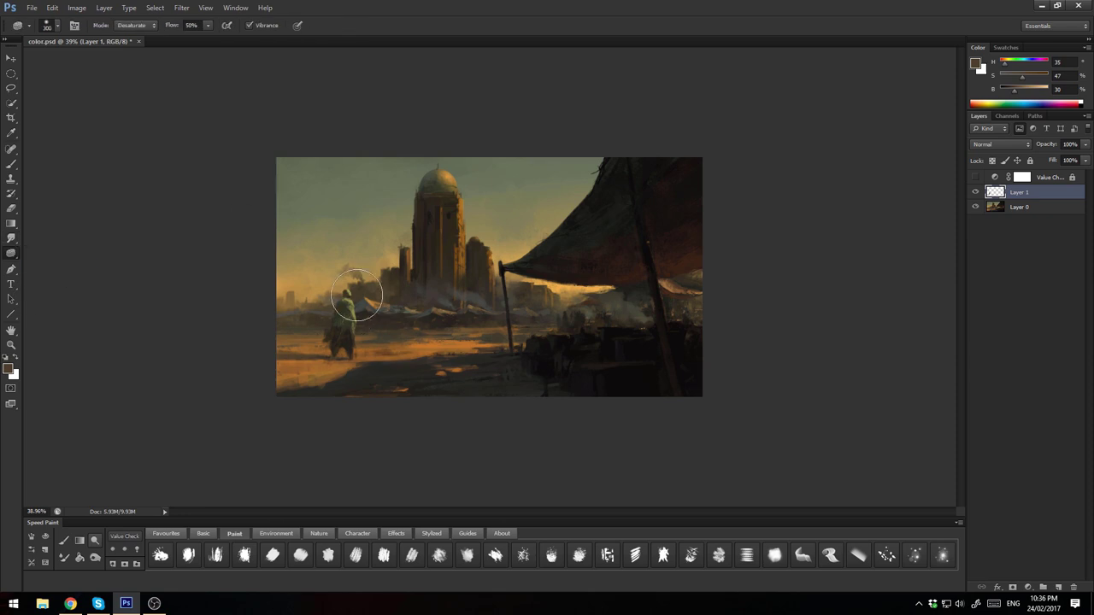
Flip the canvas and darken the cloaked figure by lowering its Levels output
key(v)
key(h)
key(ctrl+l)
drag(866, 400, 872, 402)
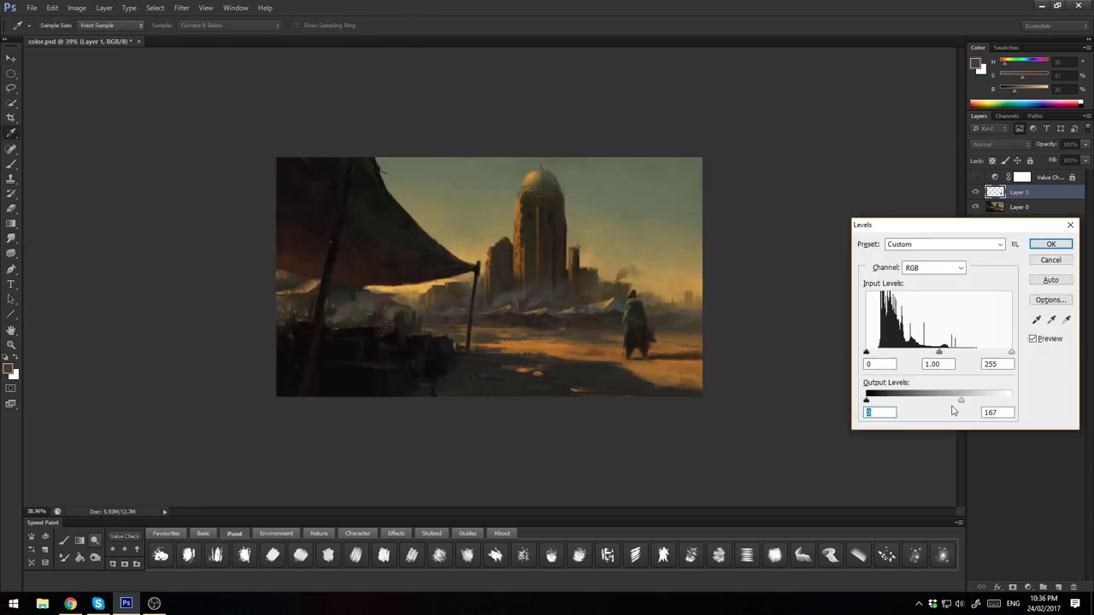
click(1051, 244)
Drag the figure left onto the sand and show the Value Check layer
key(g)
click(224, 25)
click(226, 321)
mouse_move(634, 374)
mouse_down()
mouse_move(633, 335)
mouse_move(513, 323)
mouse_up()
key(v)
click(975, 177)
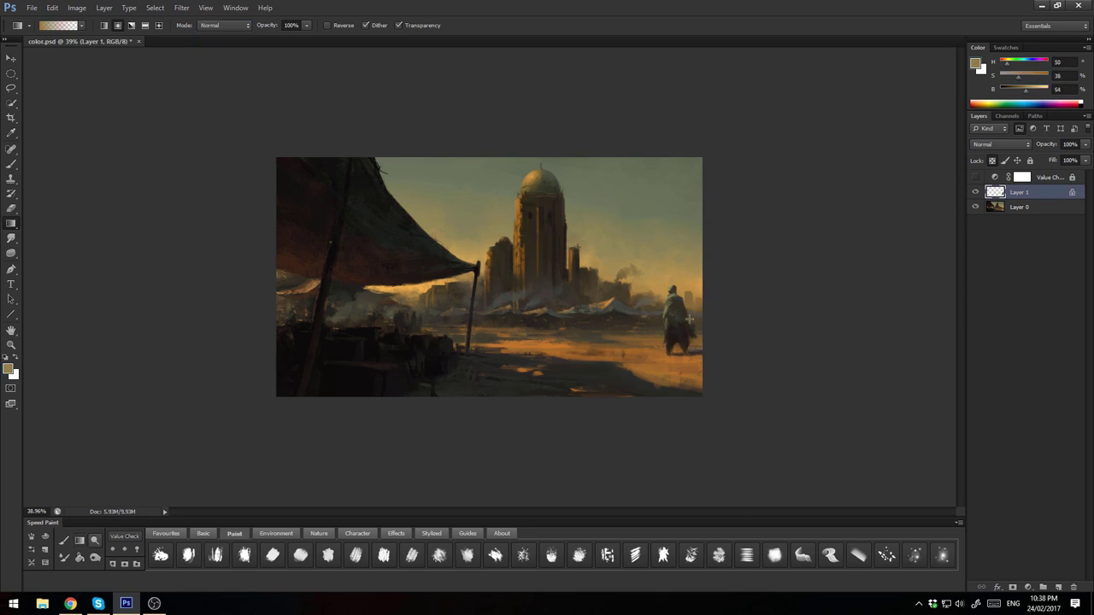
Move the cloaked figure to sit beside the tent pole
key(h)
key(v)
drag(526, 345, 588, 395)
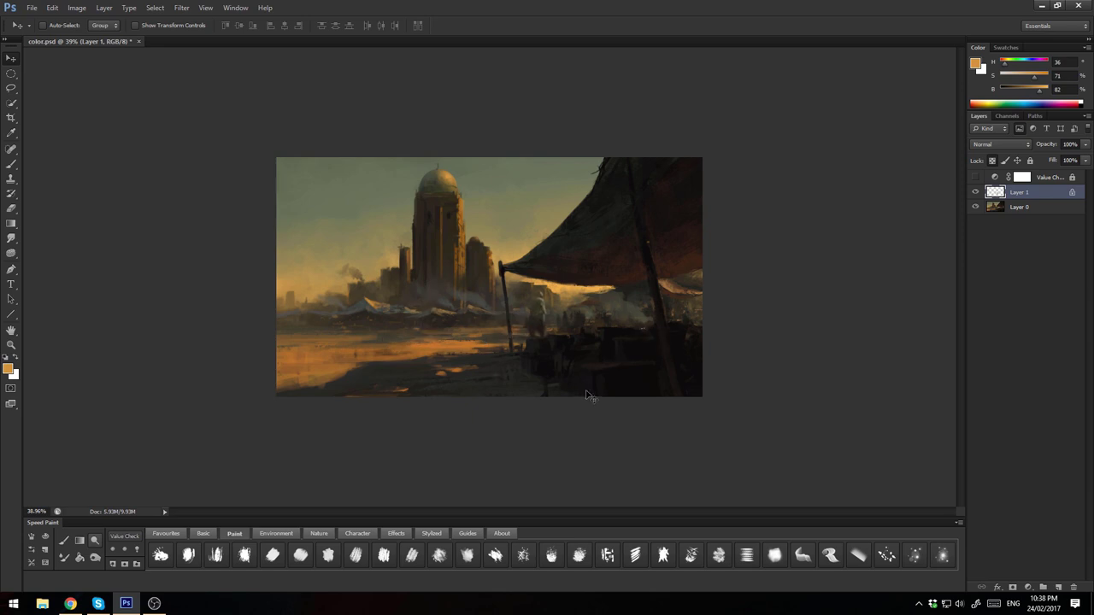
mouse_move(534, 329)
mouse_down()
mouse_move(542, 348)
mouse_move(499, 355)
mouse_move(565, 345)
mouse_up()
Duplicate the figure and place the copy farther right in the market
key(i)
key(ctrl+l)
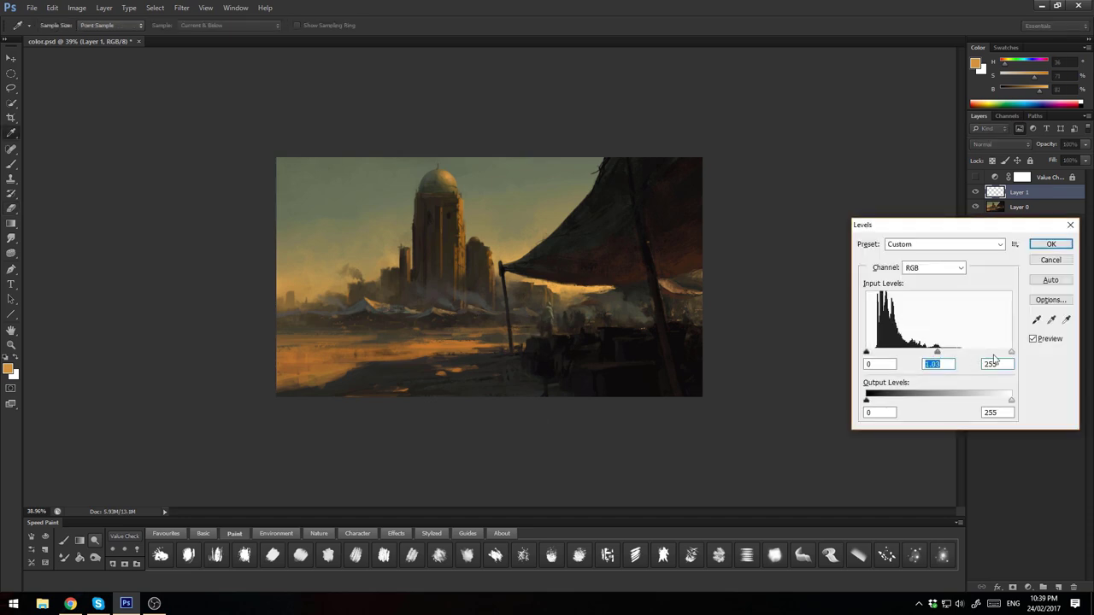
key(Escape)
key(v)
key(ctrl+shift+h)
scroll(414, 343, up, 2)
drag(413, 343, 656, 353)
Raise the copy's Levels output black to 15 and sample a dark brown
key(i)
key(ctrl+l)
drag(865, 400, 873, 401)
key(Return)
key(g)
alt+click(649, 359)
Duplicate the figure again and set its Levels input white point to 219
key(i)
drag(650, 385, 767, 352)
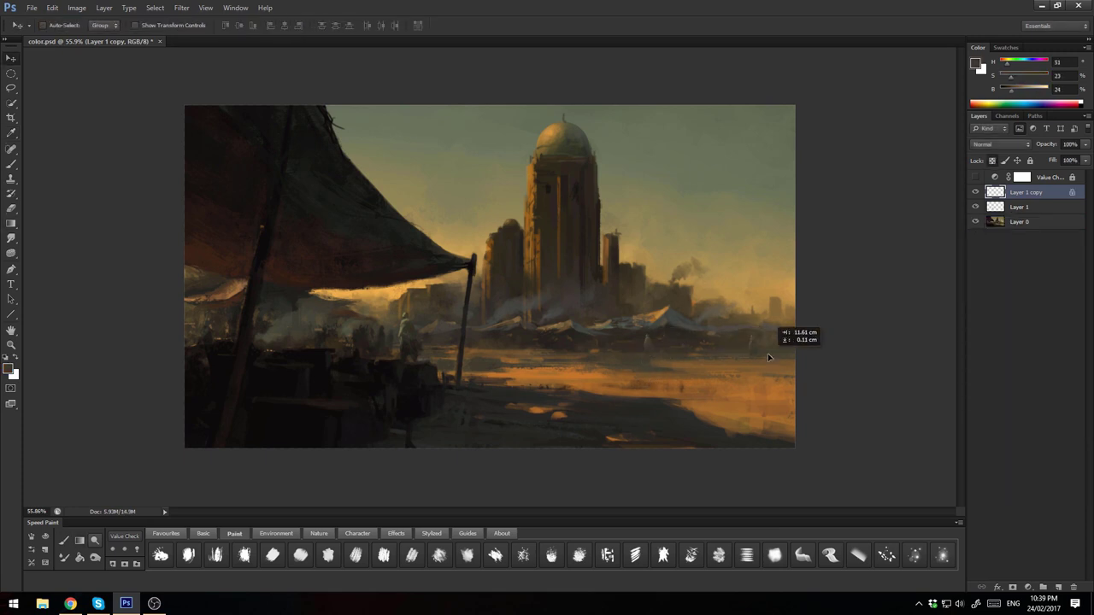
key(ctrl+l)
drag(1010, 352, 990, 352)
drag(866, 352, 875, 353)
key(Return)
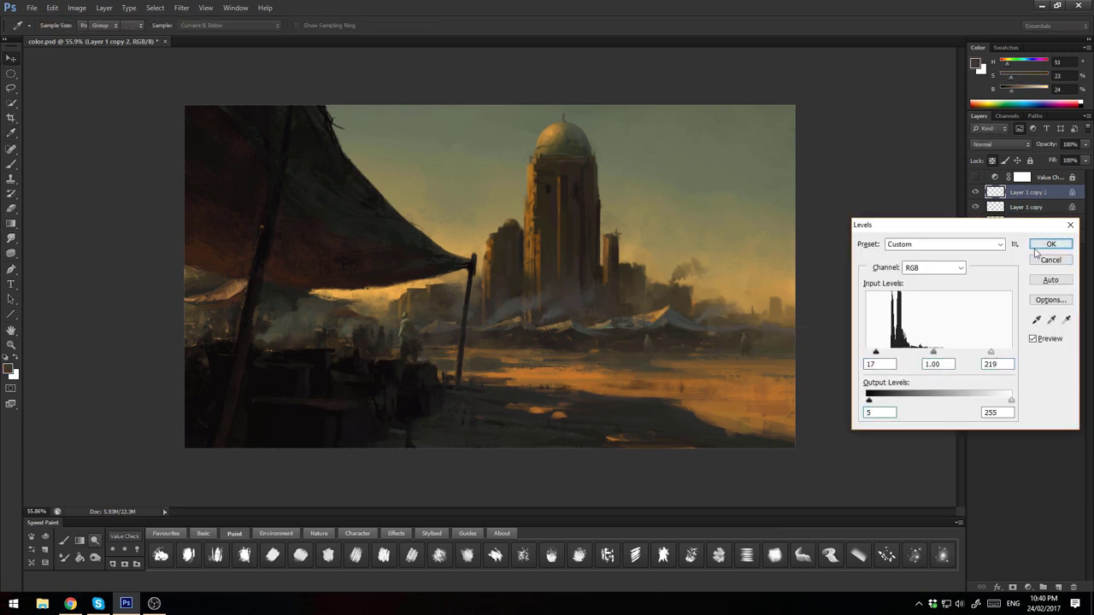
Delete the extra copy and set the remaining copy's Levels input black to 5
key(v)
key(ctrl+l)
key(Escape)
key(Delete)
key(i)
key(ctrl+l)
drag(865, 352, 869, 352)
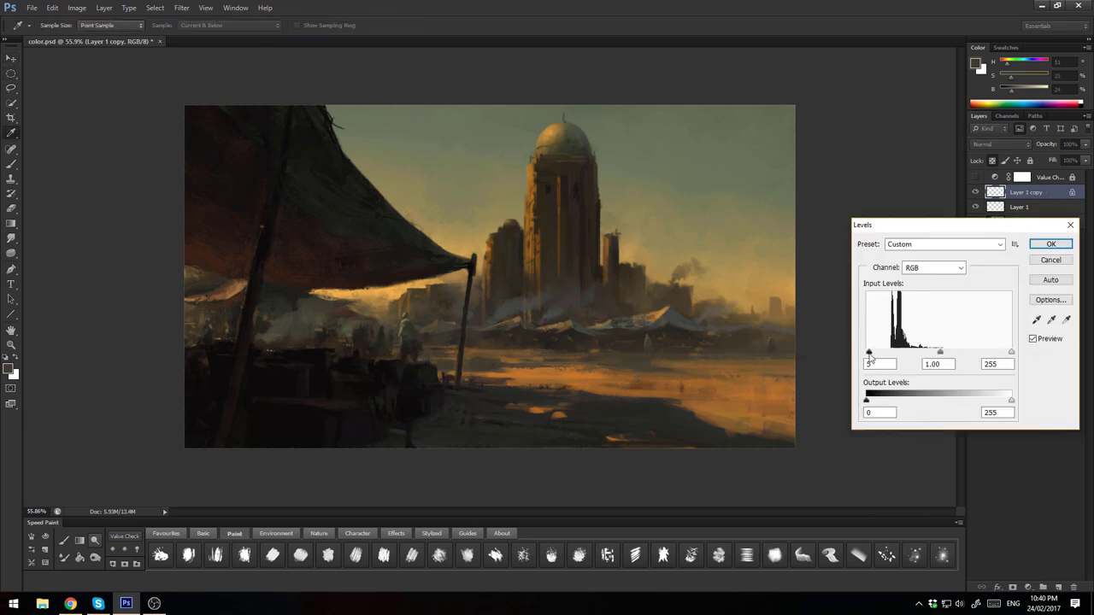
drag(1011, 352, 998, 352)
key(Return)
Lower the copy's saturation to -34 and merge the figure layers into Layer 0
key(ctrl+u)
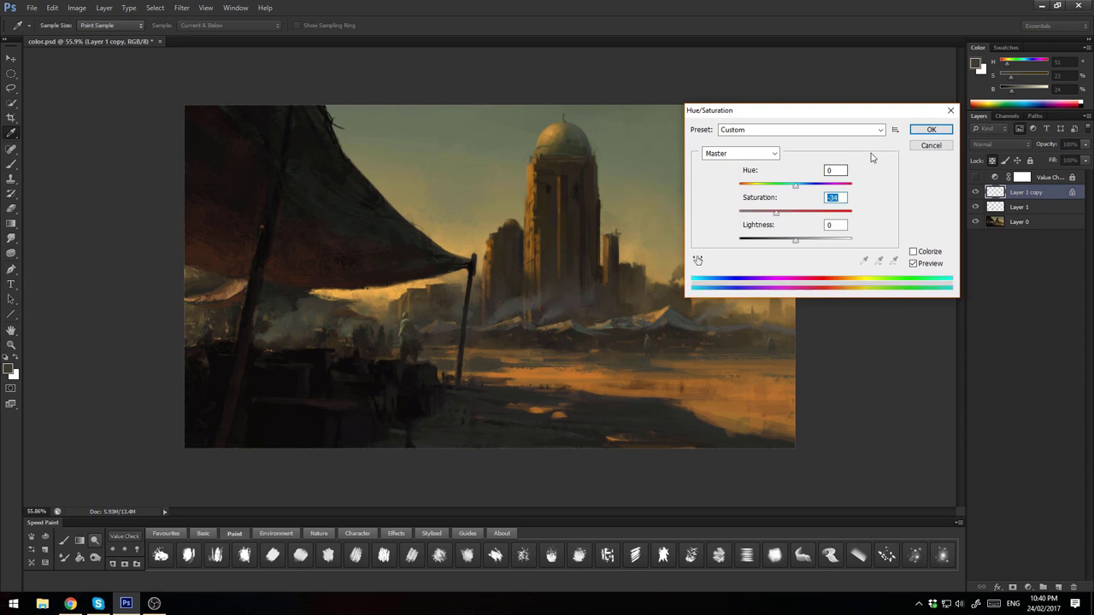
key(Return)
key(v)
scroll(706, 427, down, 2)
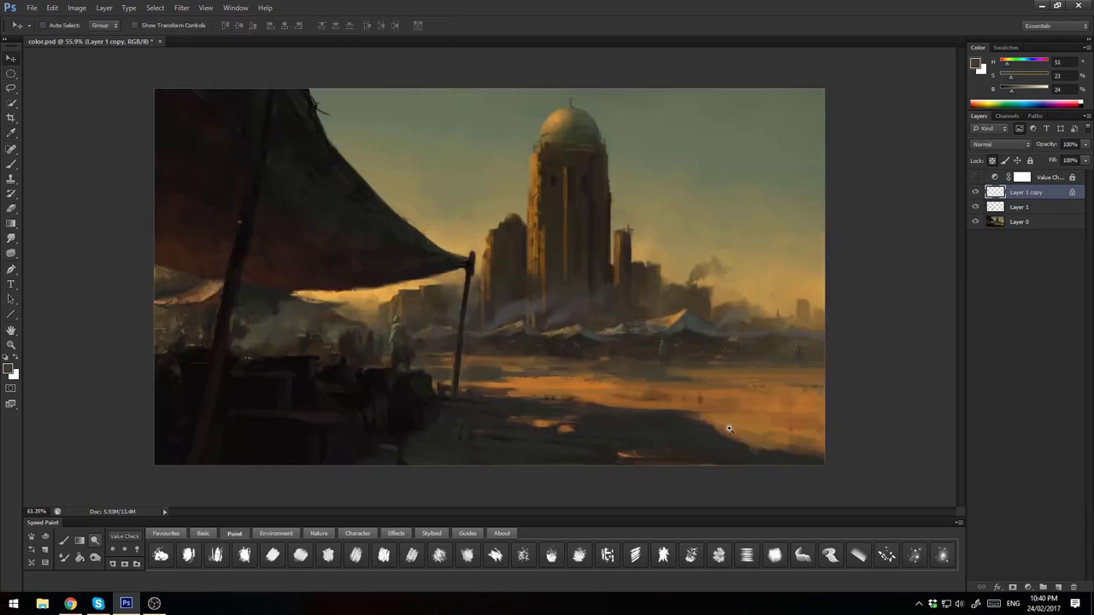
scroll(487, 274, up, 3)
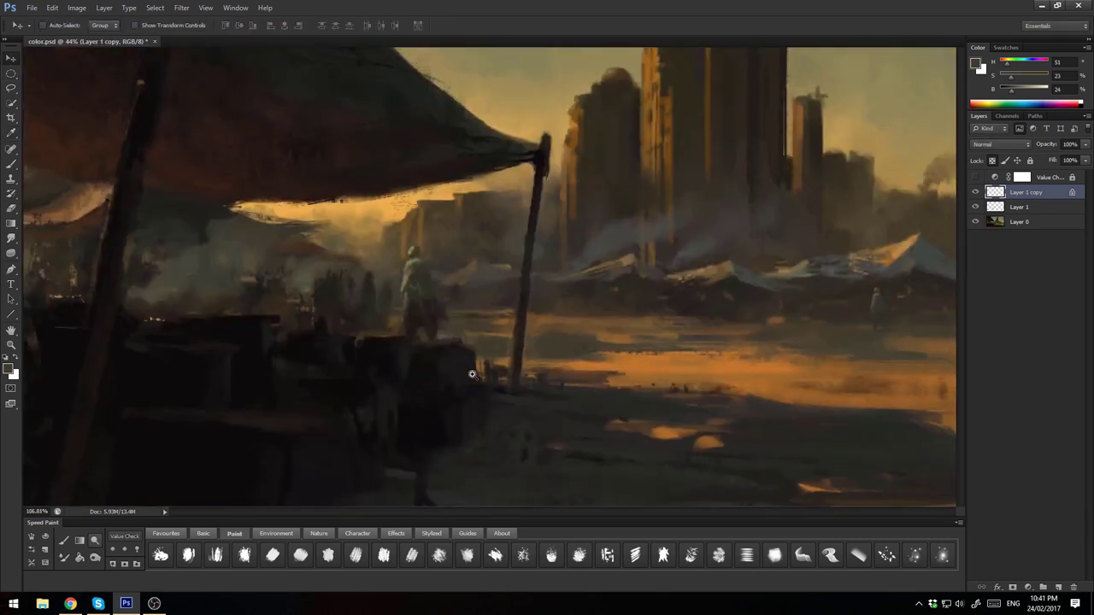
scroll(487, 273, down, 2)
key(ctrl+shift+e)
click(181, 7)
click(341, 209)
Confirm Smart Sharpen on the finished Layer 0 painting
key(Return)
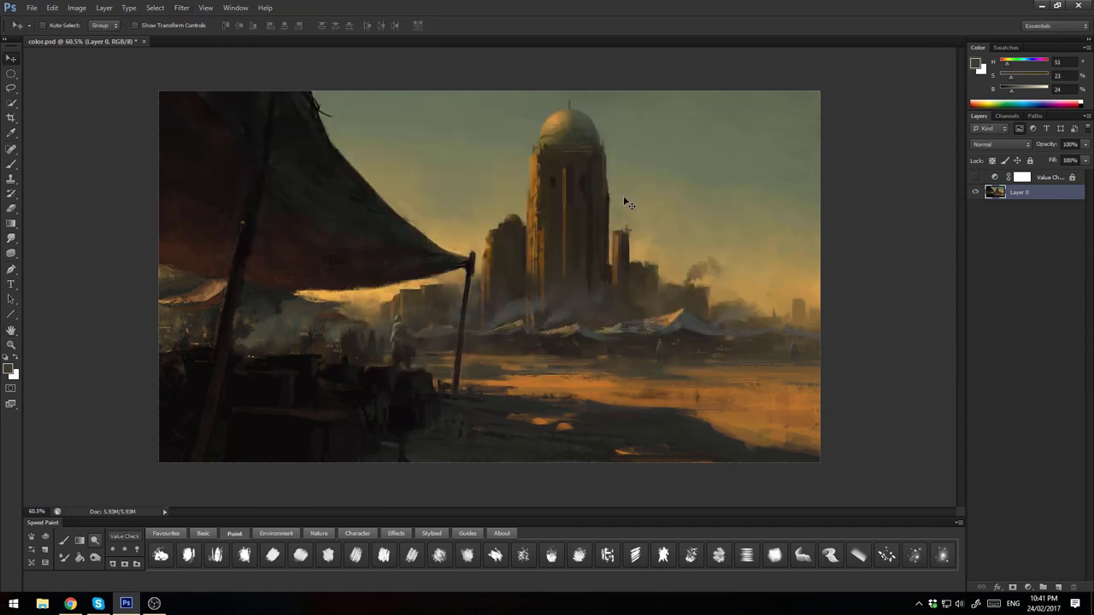